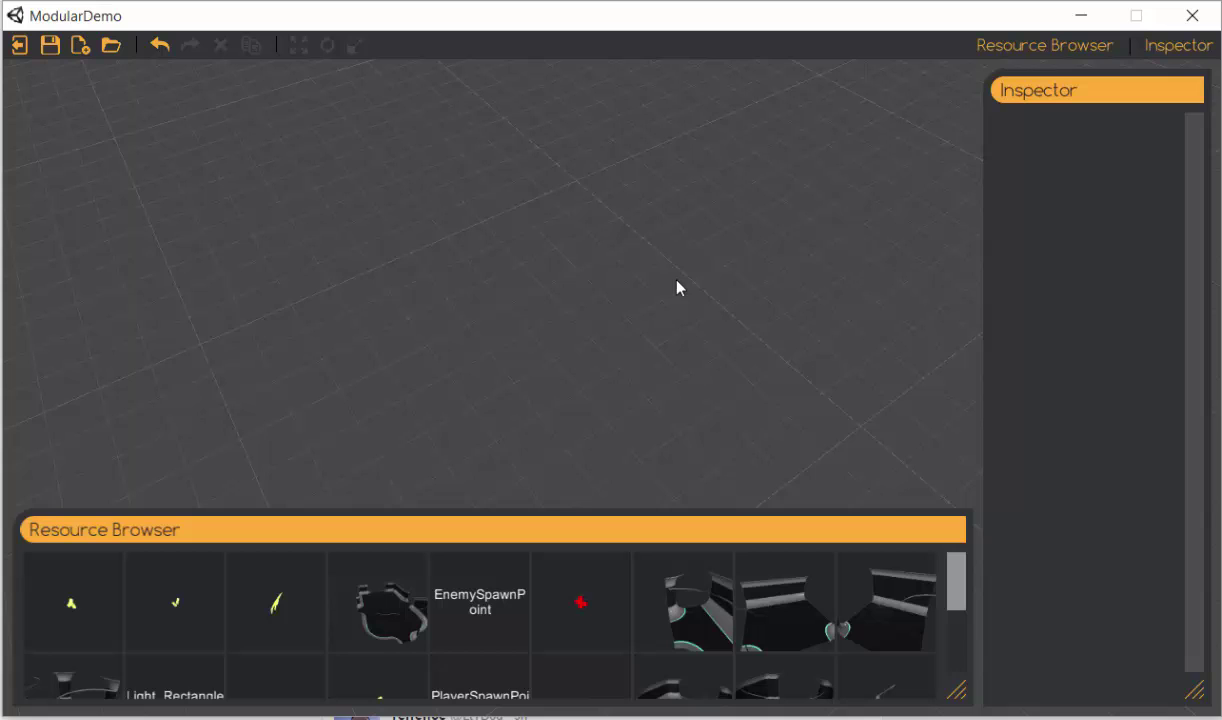
Step: Exit to the main menu and load the map editor again
{"action": "scroll", "coordinate": [564, 372], "scroll_direction": "up", "scroll_amount": 1}
{"action": "mouse_move", "coordinate": [956, 590]}
{"action": "left_mouse_down"}
{"action": "mouse_move", "coordinate": [955, 660]}
{"action": "mouse_move", "coordinate": [956, 575]}
{"action": "left_mouse_up"}
{"action": "left_click", "coordinate": [19, 46]}
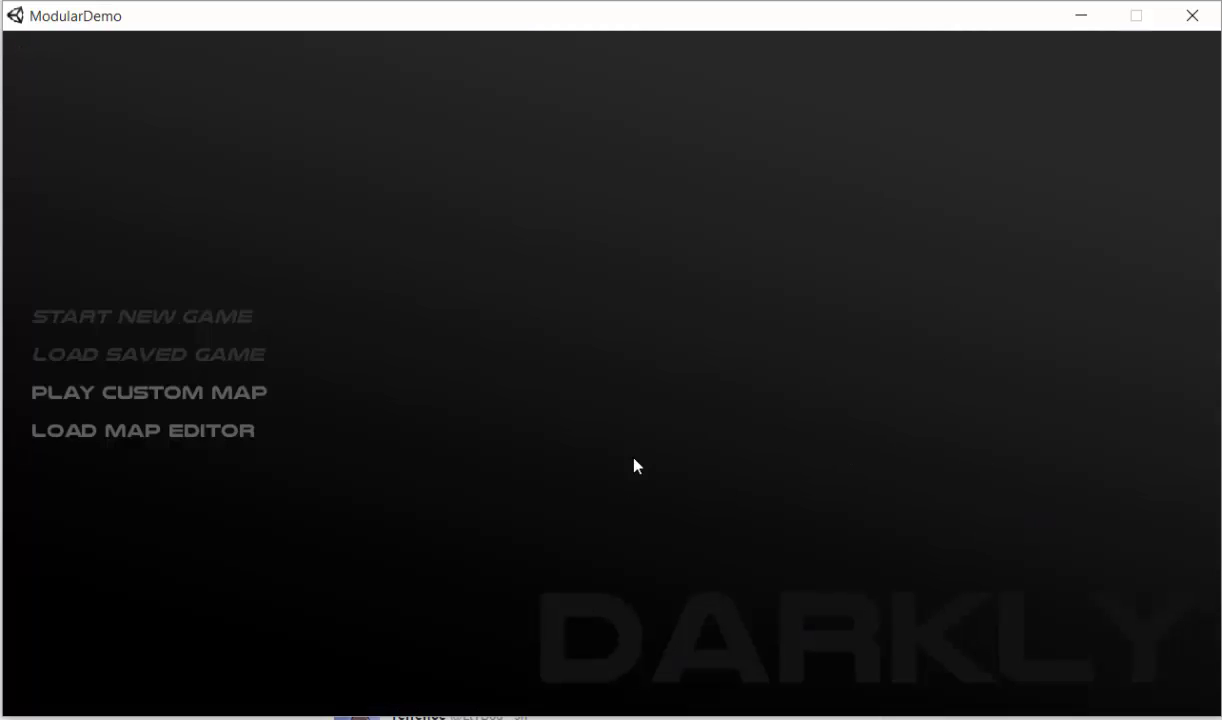
{"action": "left_click", "coordinate": [195, 432]}
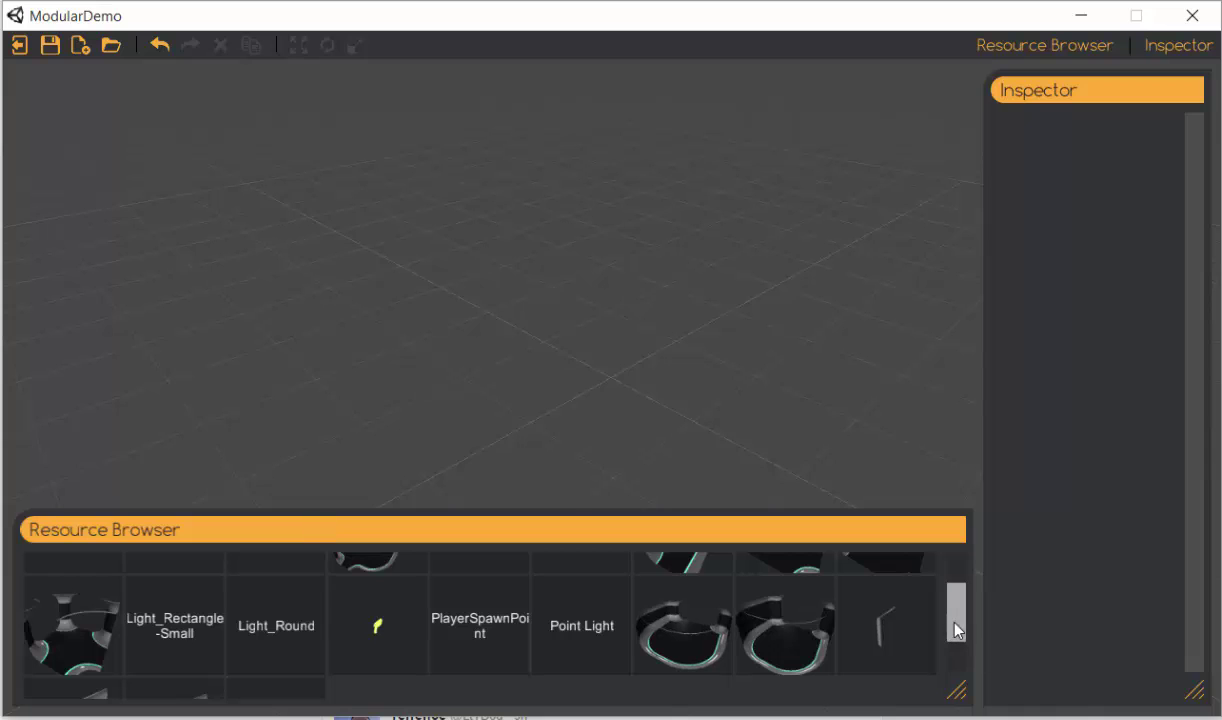
Step: Place the large curved room piece from the Resource Browser at the scene origin
{"action": "left_click_drag", "start_coordinate": [955, 622], "coordinate": [960, 565]}
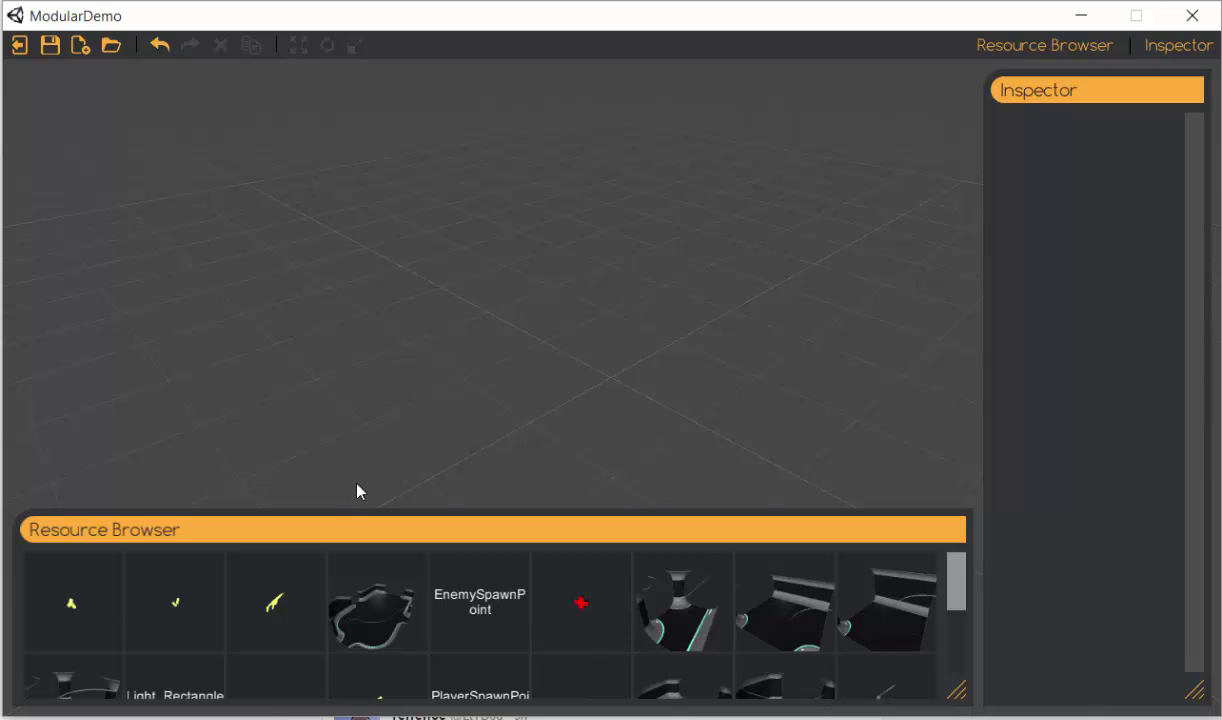
{"action": "left_click_drag", "start_coordinate": [372, 612], "coordinate": [495, 271]}
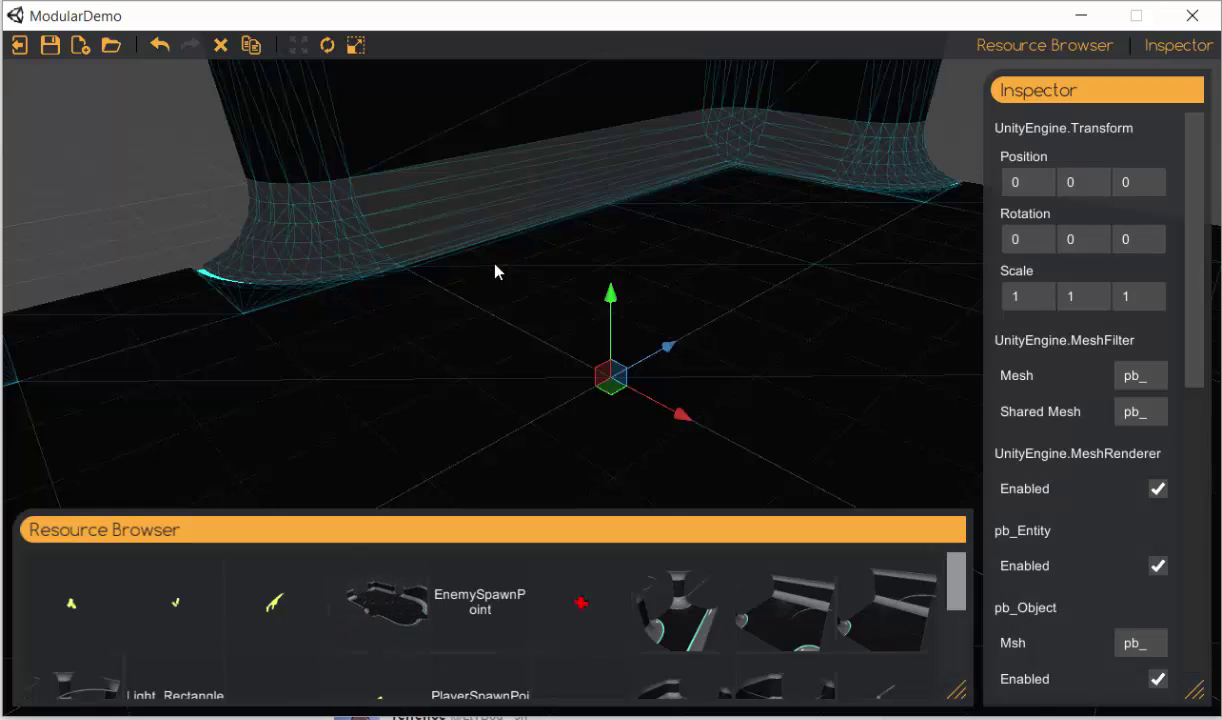
{"action": "scroll", "coordinate": [428, 289], "scroll_direction": "down", "scroll_amount": 8}
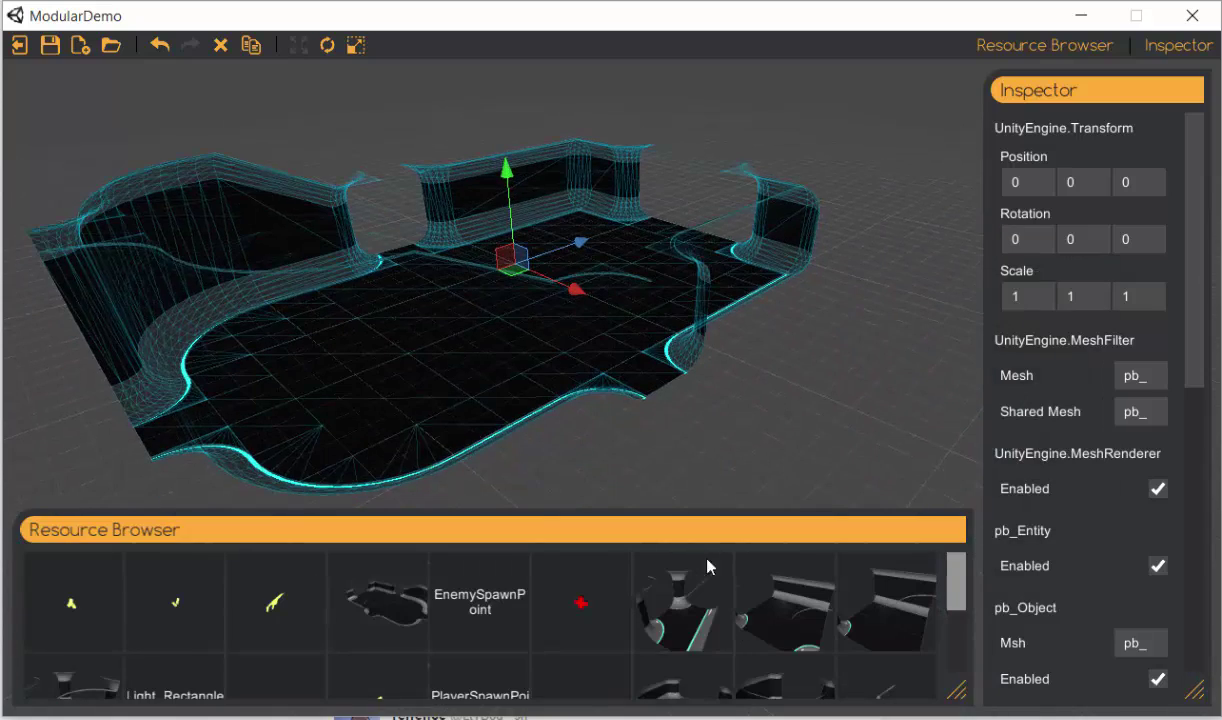
Step: Add the corner piece with two pillars and move it to position 16, 0, 0 against the room's opening
{"action": "left_click_drag", "start_coordinate": [696, 616], "coordinate": [638, 382]}
{"action": "scroll", "coordinate": [760, 388], "scroll_direction": "up", "scroll_amount": 4}
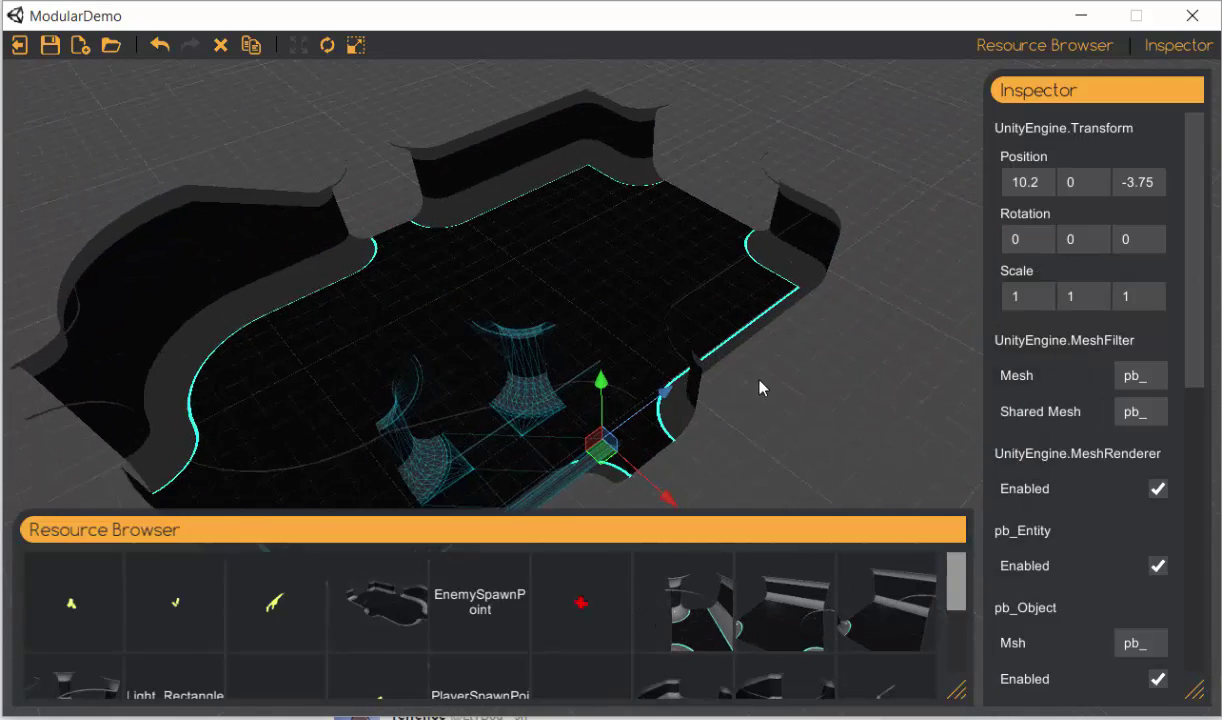
{"action": "middle_click_drag", "start_coordinate": [760, 388], "coordinate": [790, 320]}
{"action": "left_click_drag", "start_coordinate": [638, 388], "coordinate": [832, 428]}
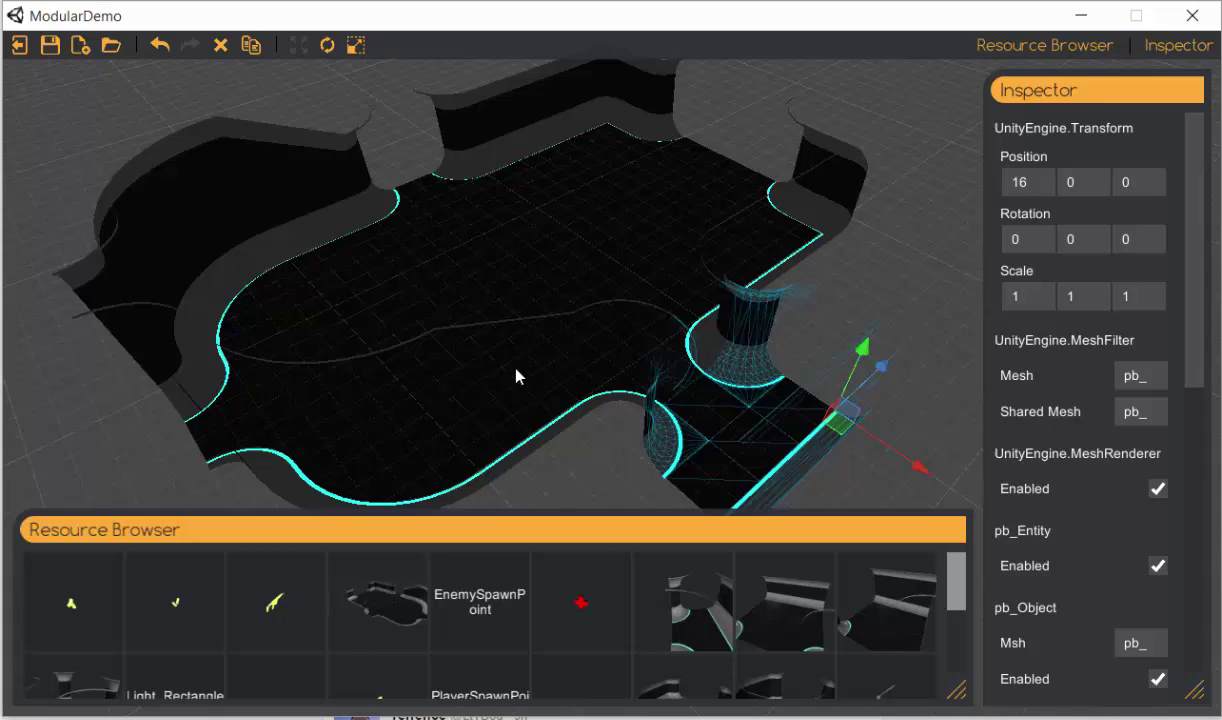
Step: Add the adjacent straight-wall piece, place it at position 8, 0, 14 against the room's far opening, and deselect it
{"action": "scroll", "coordinate": [516, 376], "scroll_direction": "down", "scroll_amount": 4}
{"action": "left_click_drag", "start_coordinate": [783, 614], "coordinate": [768, 469]}
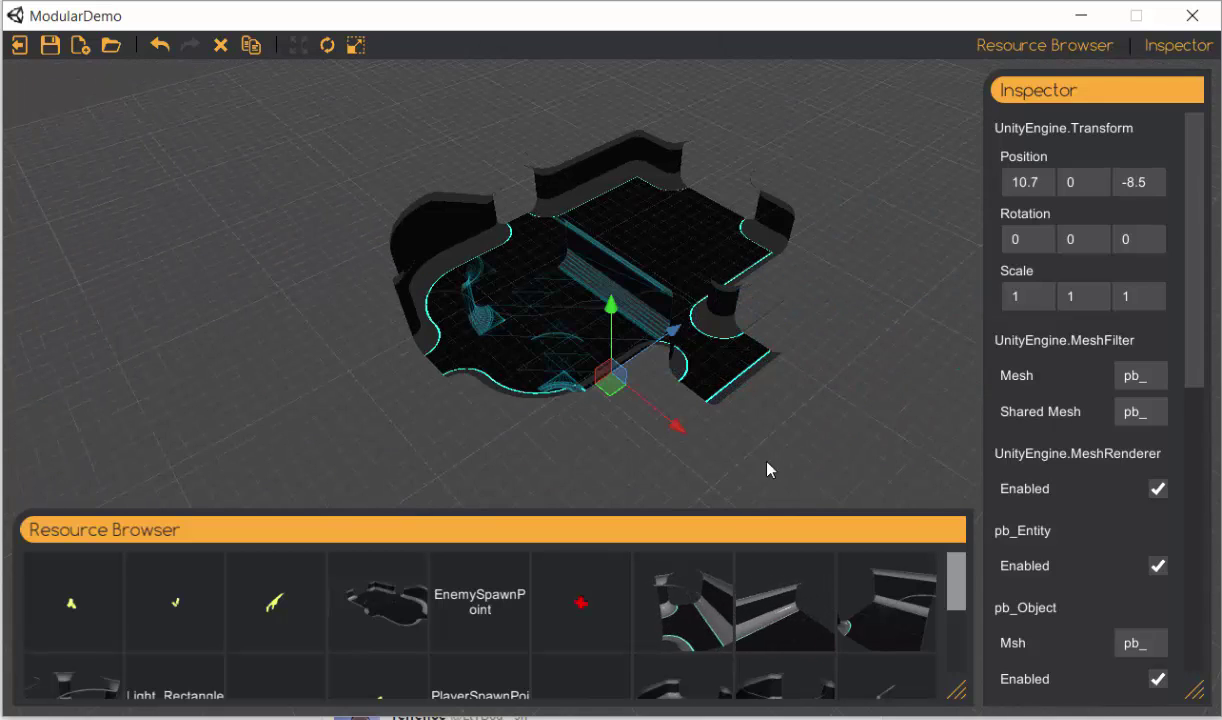
{"action": "left_click_drag", "start_coordinate": [636, 395], "coordinate": [790, 212]}
{"action": "scroll", "coordinate": [690, 319], "scroll_direction": "up", "scroll_amount": 5}
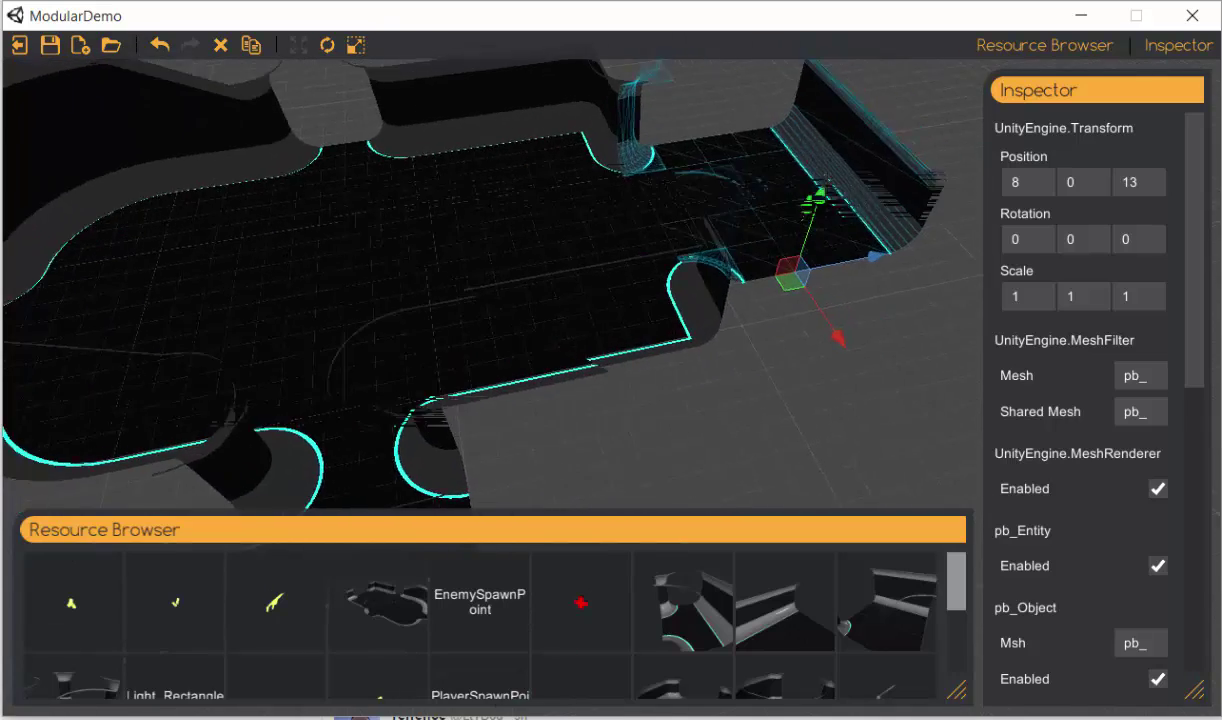
{"action": "middle_click_drag", "start_coordinate": [842, 276], "coordinate": [746, 338]}
{"action": "left_click_drag", "start_coordinate": [781, 318], "coordinate": [810, 311]}
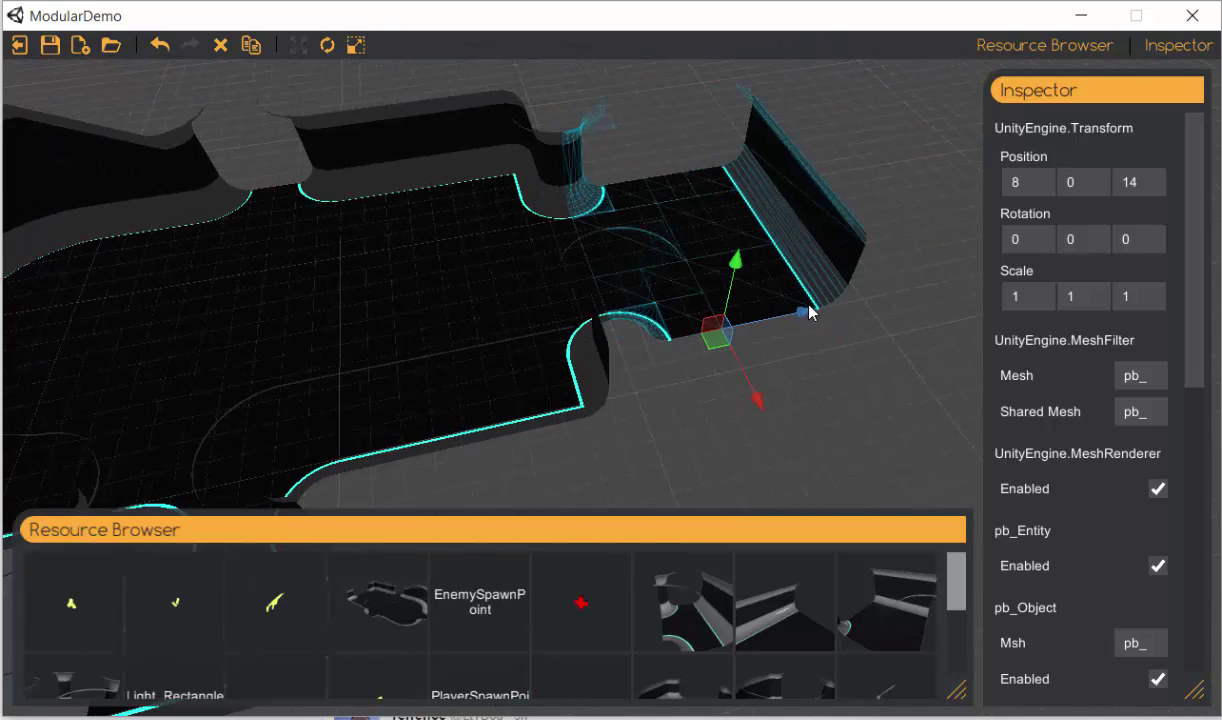
{"action": "left_click", "coordinate": [704, 421]}
Step: Move the large room piece away from the two attached pieces to position -5, 0, -3
{"action": "left_click_drag", "start_coordinate": [473, 363], "coordinate": [520, 292], "text": "alt"}
{"action": "scroll", "coordinate": [520, 292], "scroll_direction": "down", "scroll_amount": 3}
{"action": "right_click_drag", "start_coordinate": [520, 298], "coordinate": [546, 294]}
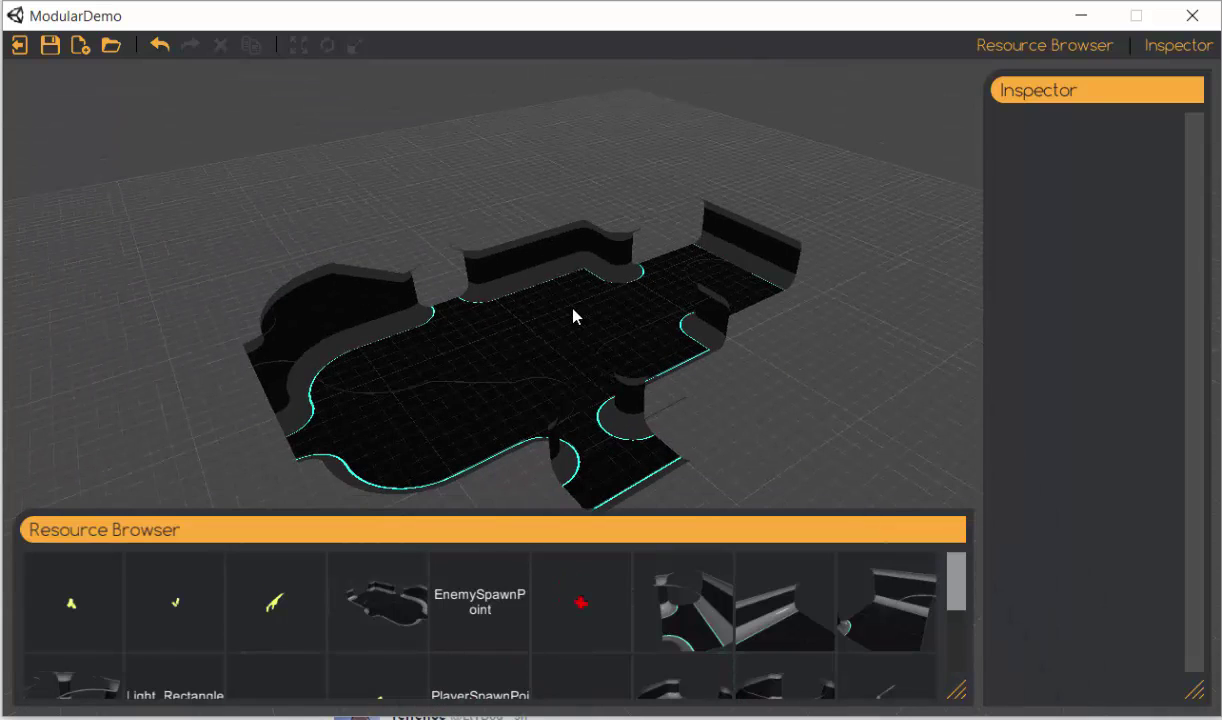
{"action": "left_click", "coordinate": [546, 294]}
{"action": "left_click_drag", "start_coordinate": [531, 343], "coordinate": [463, 312]}
{"action": "right_click_drag", "start_coordinate": [463, 312], "coordinate": [262, 91]}
Step: Undo the placement of the straight-wall piece and the last move of the corner piece
{"action": "right_click_drag", "start_coordinate": [166, 48], "coordinate": [158, 10]}
{"action": "left_click", "coordinate": [159, 46]}
{"action": "left_click", "coordinate": [159, 46]}
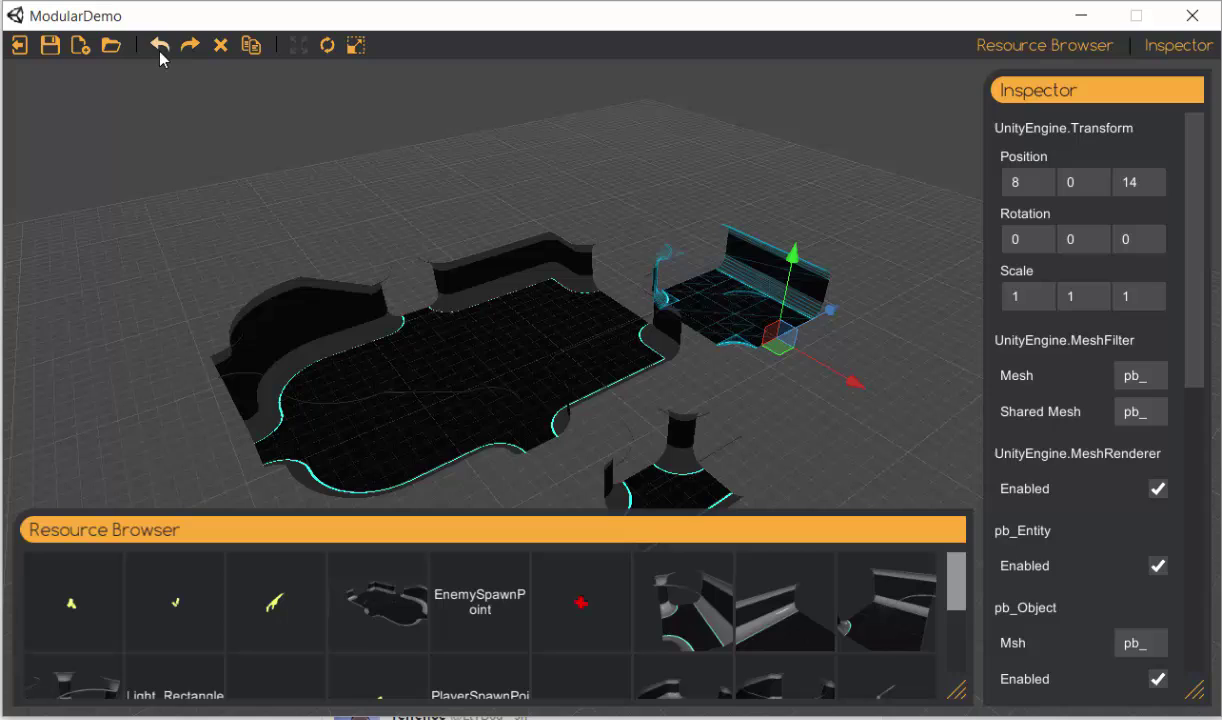
{"action": "left_click", "coordinate": [159, 46]}
{"action": "left_click", "coordinate": [159, 46]}
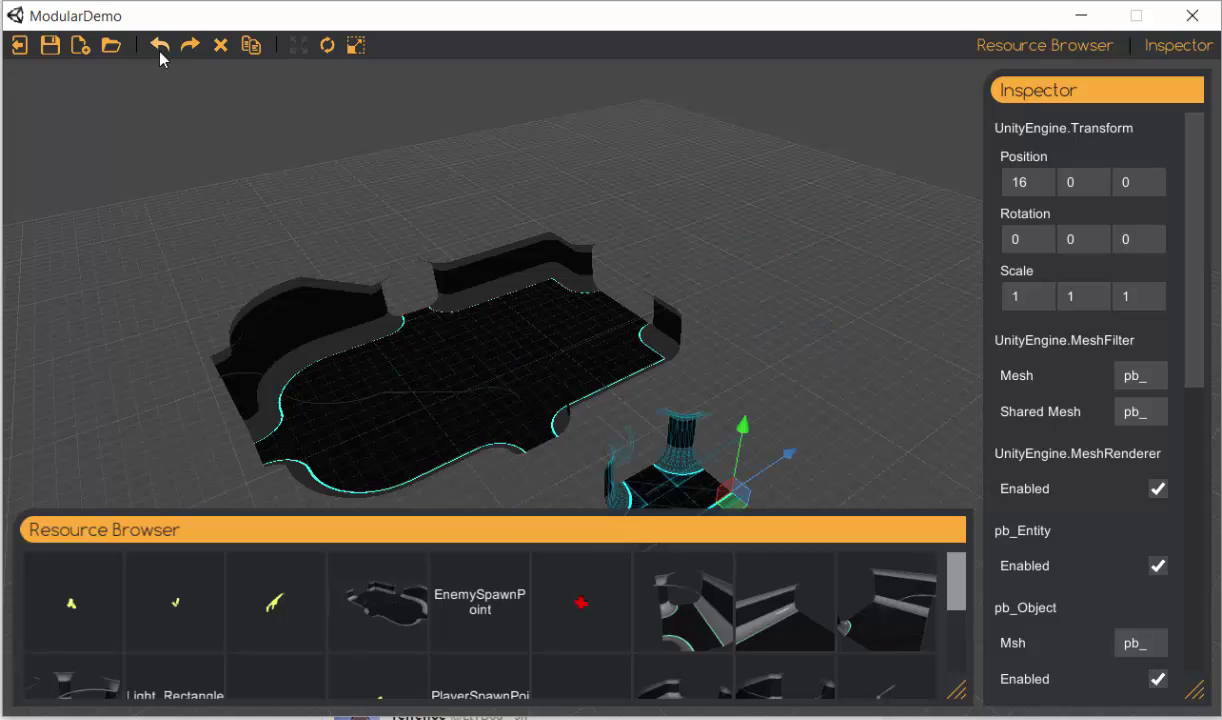
{"action": "left_click", "coordinate": [159, 46]}
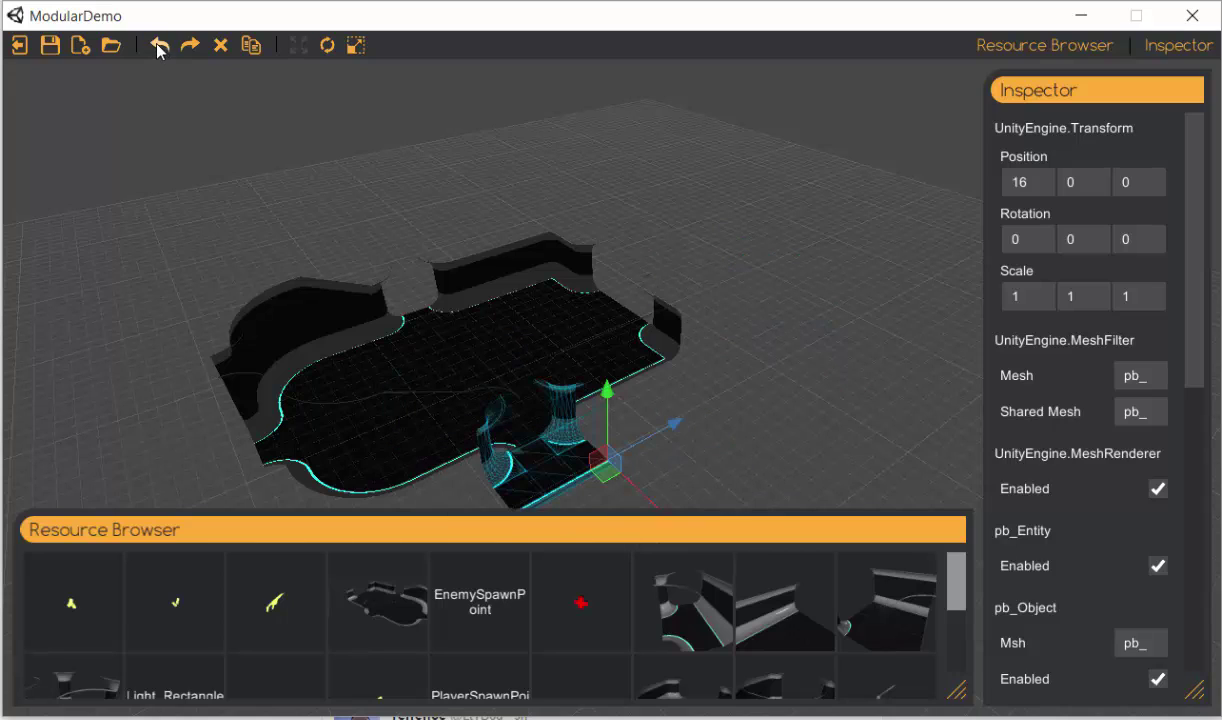
Step: Move the corner piece flush against the large room's opening and deselect it
{"action": "mouse_move", "coordinate": [583, 453]}
{"action": "left_mouse_down"}
{"action": "mouse_move", "coordinate": [733, 472]}
{"action": "mouse_move", "coordinate": [601, 458]}
{"action": "left_mouse_up"}
{"action": "left_click", "coordinate": [838, 419]}
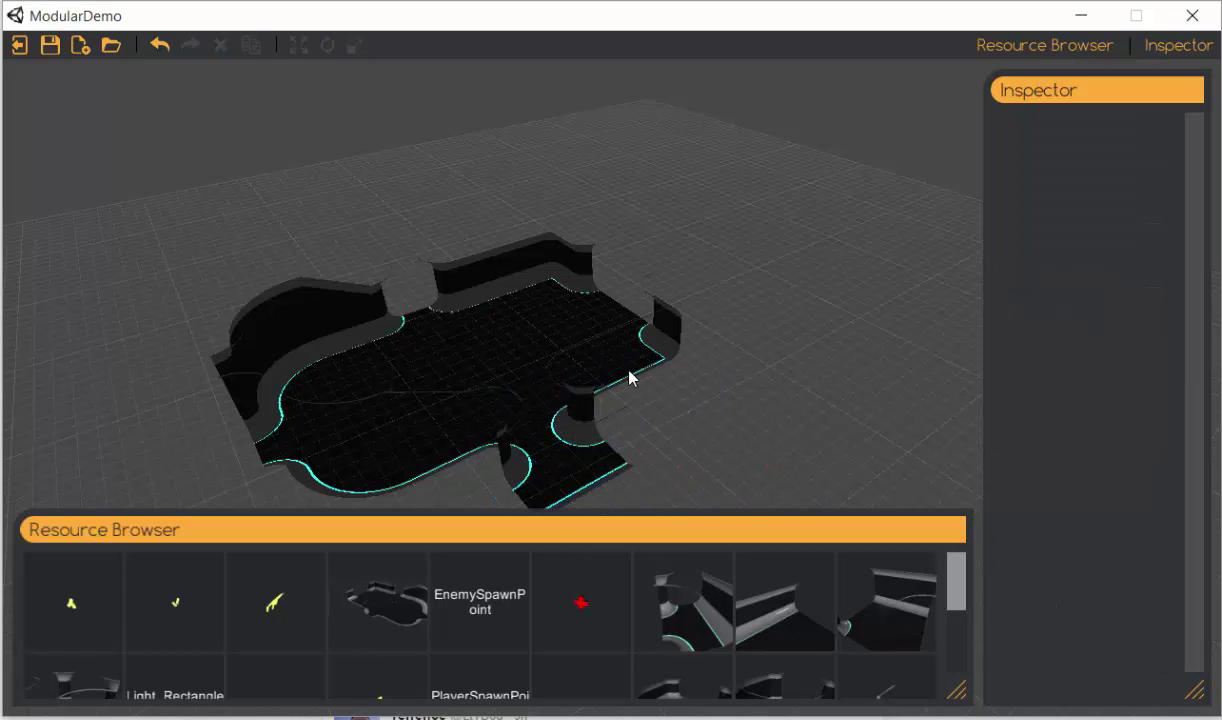
{"action": "scroll", "coordinate": [583, 298], "scroll_direction": "up", "scroll_amount": 3}
{"action": "middle_click_drag", "start_coordinate": [581, 298], "coordinate": [603, 276]}
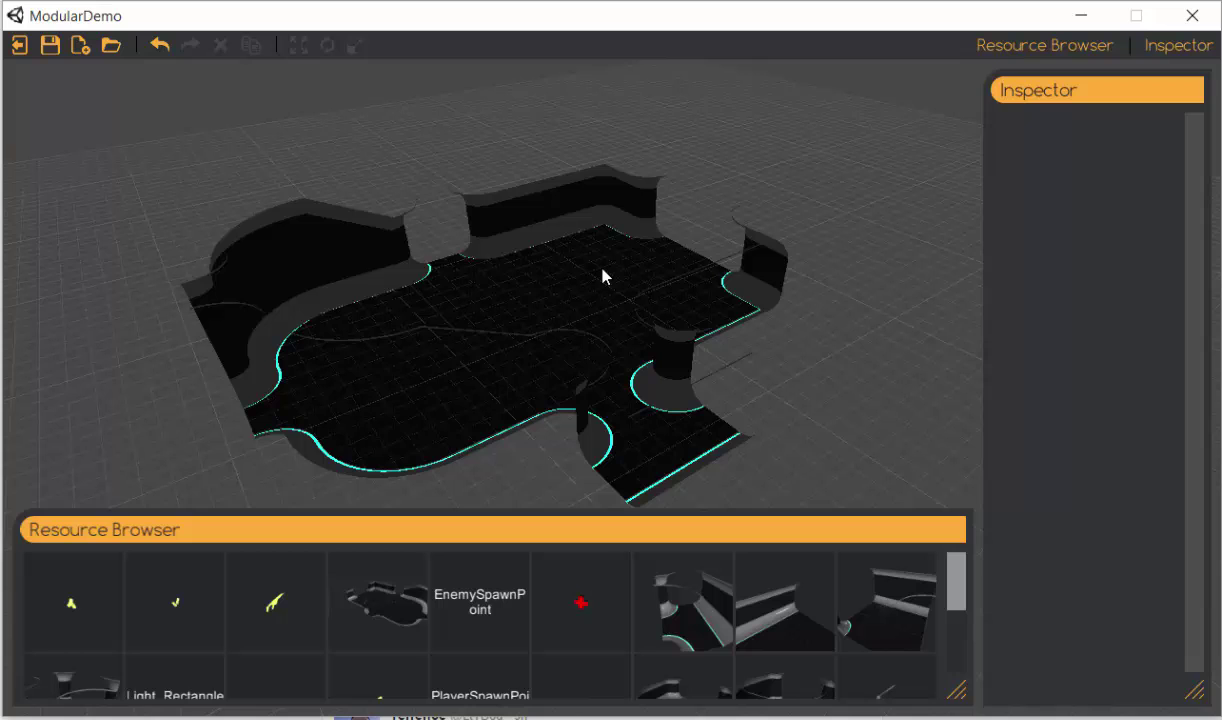
{"action": "scroll", "coordinate": [611, 259], "scroll_direction": "up", "scroll_amount": 3}
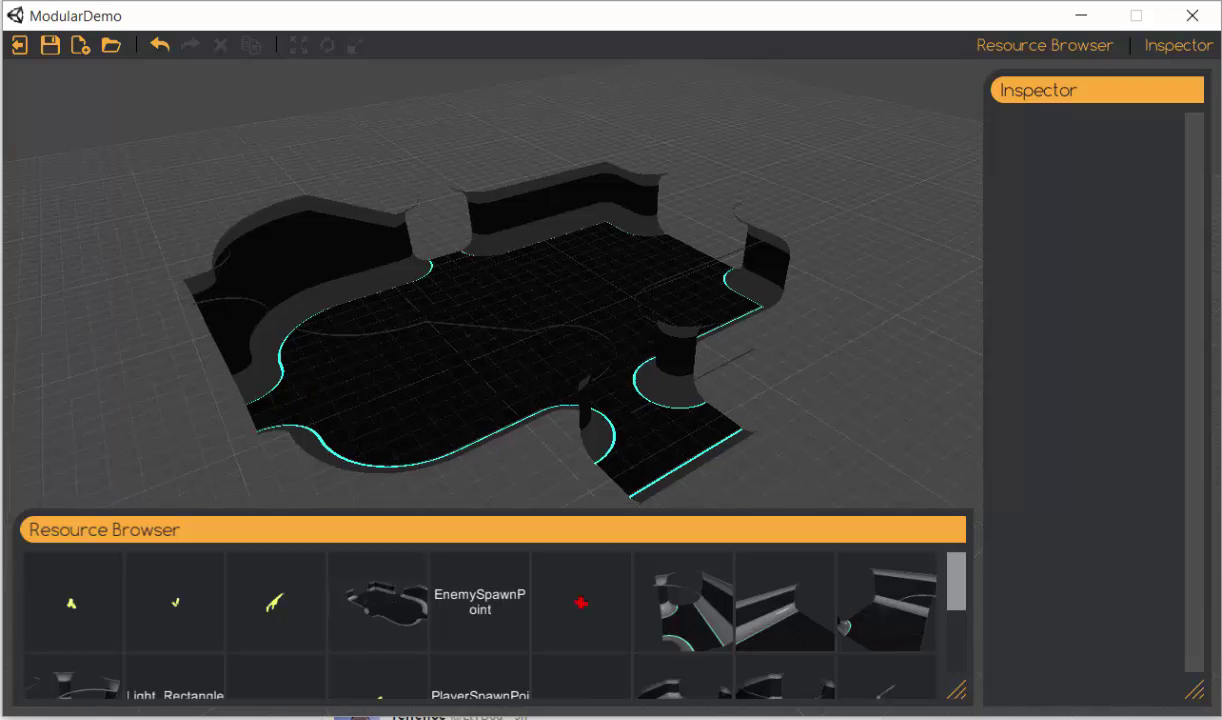
{"action": "right_click_drag", "start_coordinate": [606, 242], "coordinate": [600, 292]}
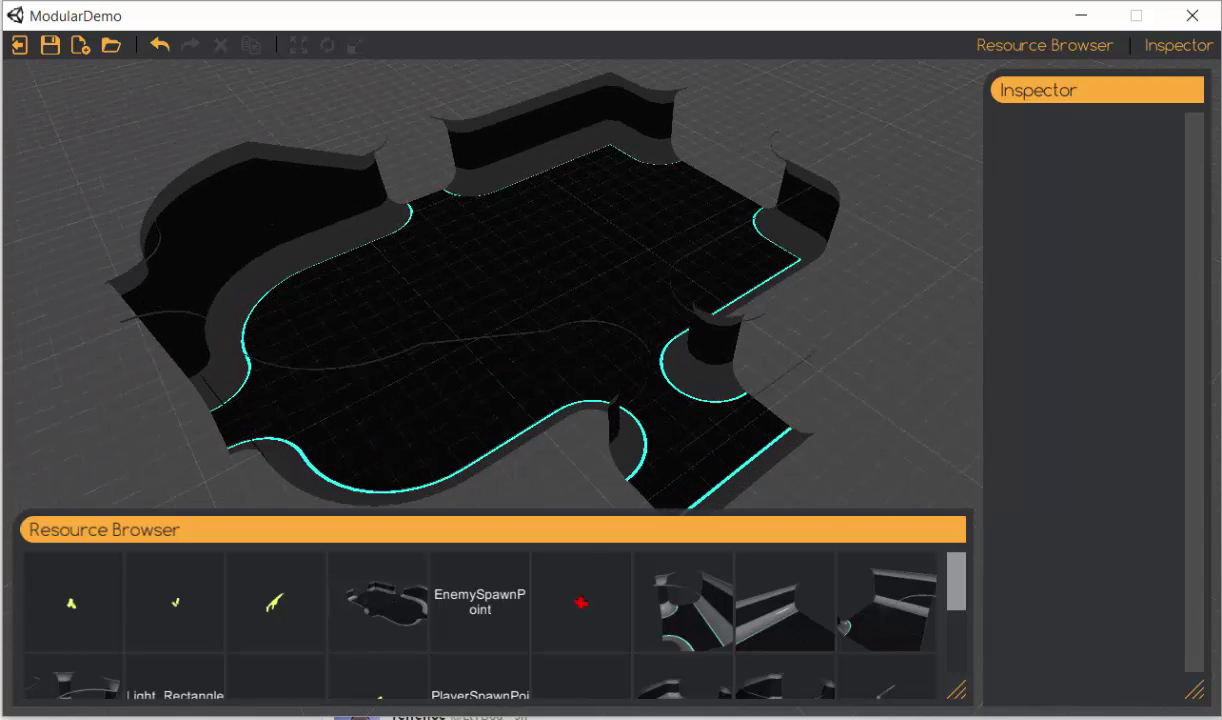
Step: Select the large room piece, switch to the rotate tool and return to the move tool
{"action": "left_click", "coordinate": [533, 263]}
{"action": "scroll", "coordinate": [673, 258], "scroll_direction": "down", "scroll_amount": 2}
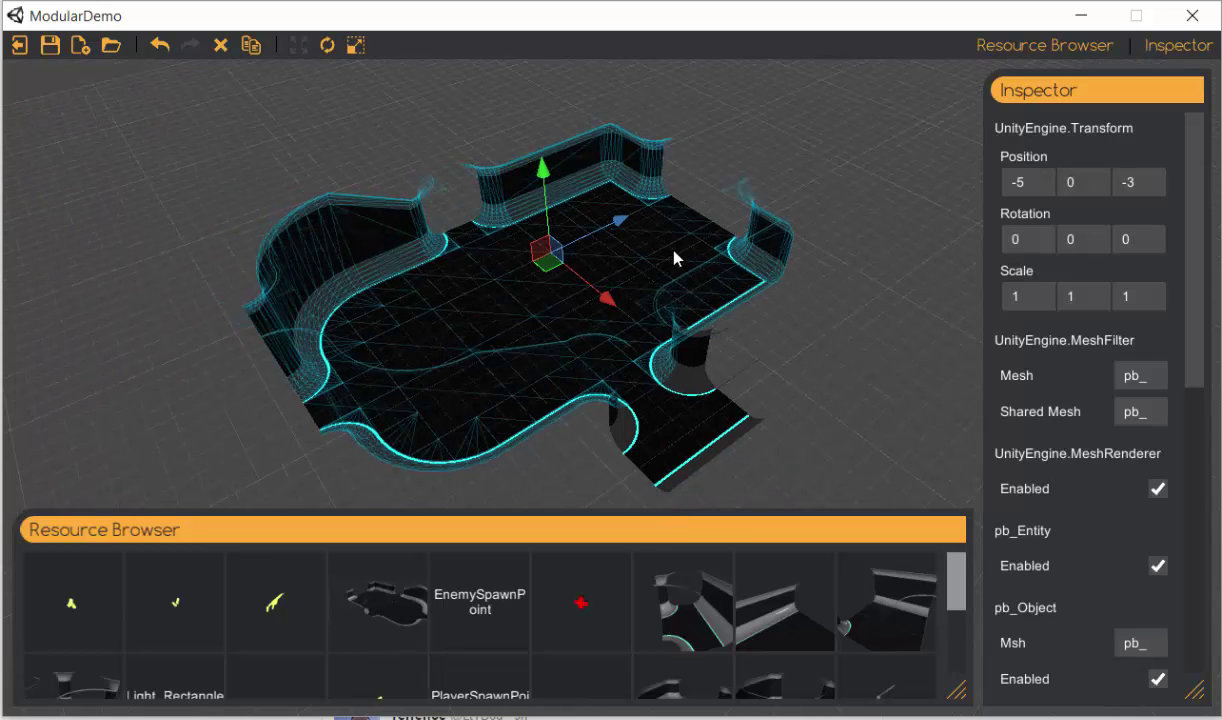
{"action": "left_click", "coordinate": [782, 338]}
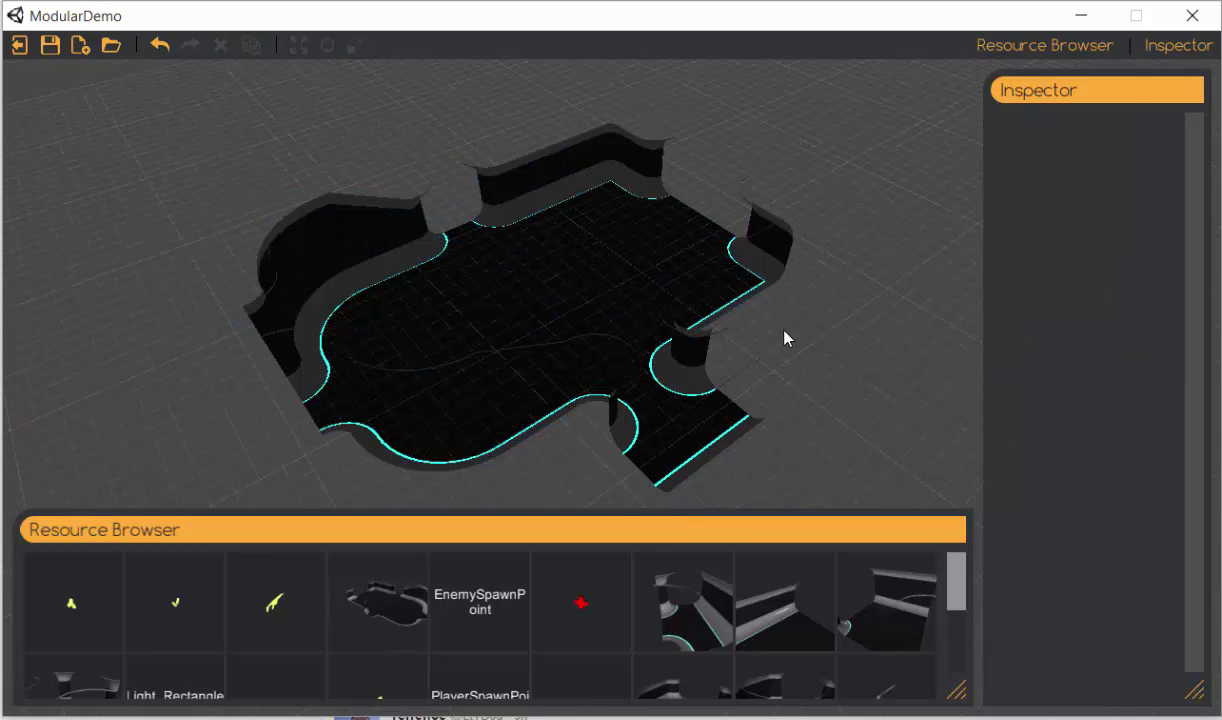
{"action": "left_click", "coordinate": [553, 292]}
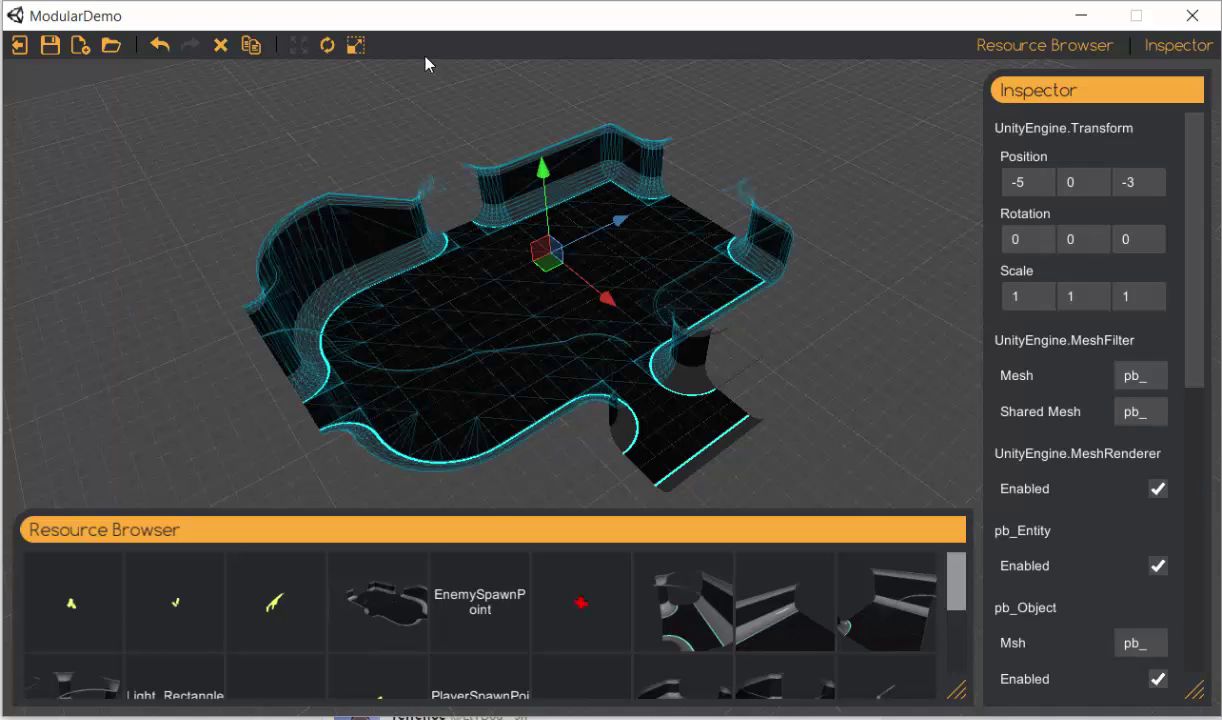
{"action": "left_click", "coordinate": [327, 46]}
{"action": "left_click", "coordinate": [298, 45]}
Step: Add a Point Light inside the large room and raise it to position 2, 2, -5
{"action": "middle_click_drag", "start_coordinate": [587, 347], "coordinate": [578, 338]}
{"action": "scroll", "coordinate": [580, 325], "scroll_direction": "up", "scroll_amount": 5}
{"action": "right_click_drag", "start_coordinate": [583, 305], "coordinate": [586, 423]}
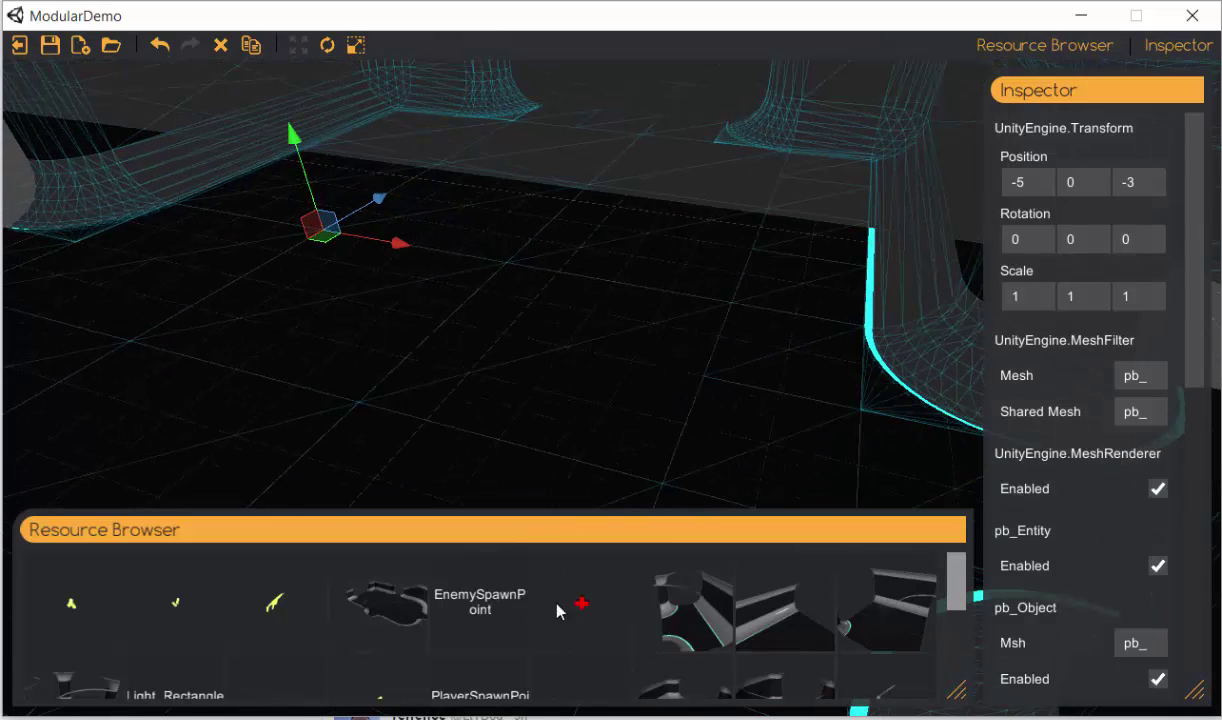
{"action": "scroll", "coordinate": [560, 600], "scroll_direction": "down", "scroll_amount": 3}
{"action": "scroll", "coordinate": [549, 619], "scroll_direction": "up", "scroll_amount": 1}
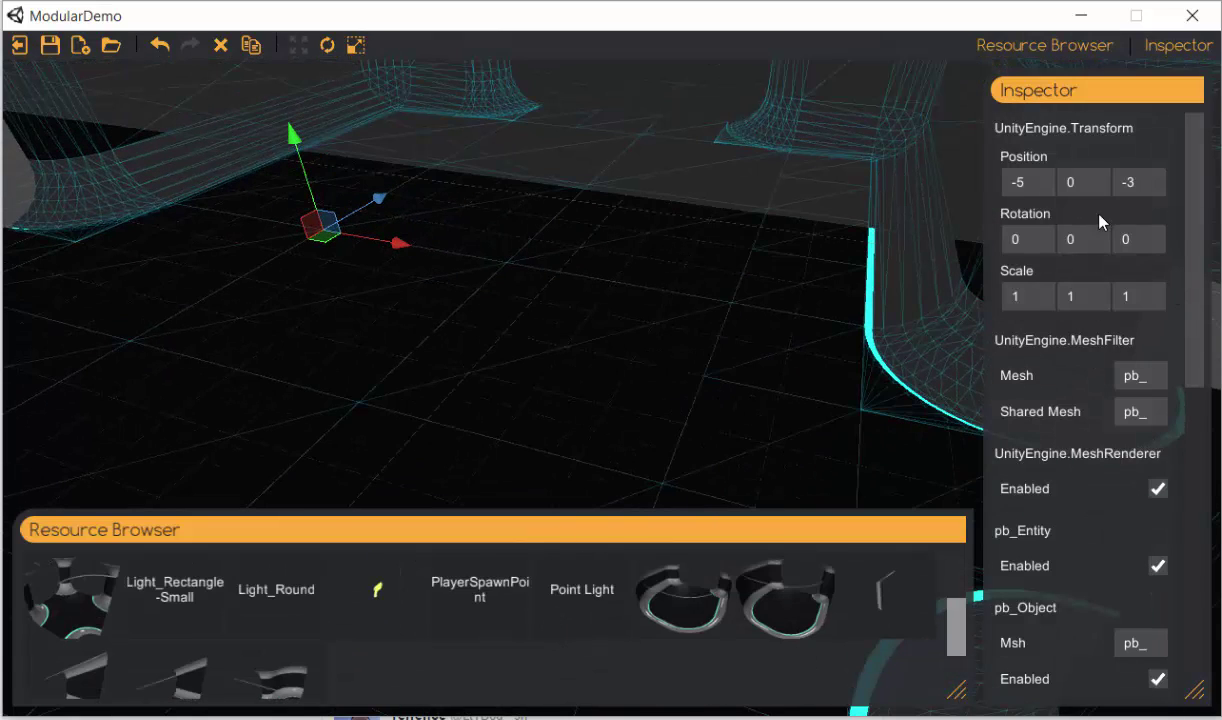
{"action": "left_click", "coordinate": [597, 598]}
{"action": "right_click_drag", "start_coordinate": [462, 398], "coordinate": [648, 230]}
{"action": "left_click_drag", "start_coordinate": [628, 272], "coordinate": [627, 117]}
Step: Move the point light to position 0, 3, 1, just below the room's ceiling
{"action": "right_click_drag", "start_coordinate": [458, 371], "coordinate": [745, 313]}
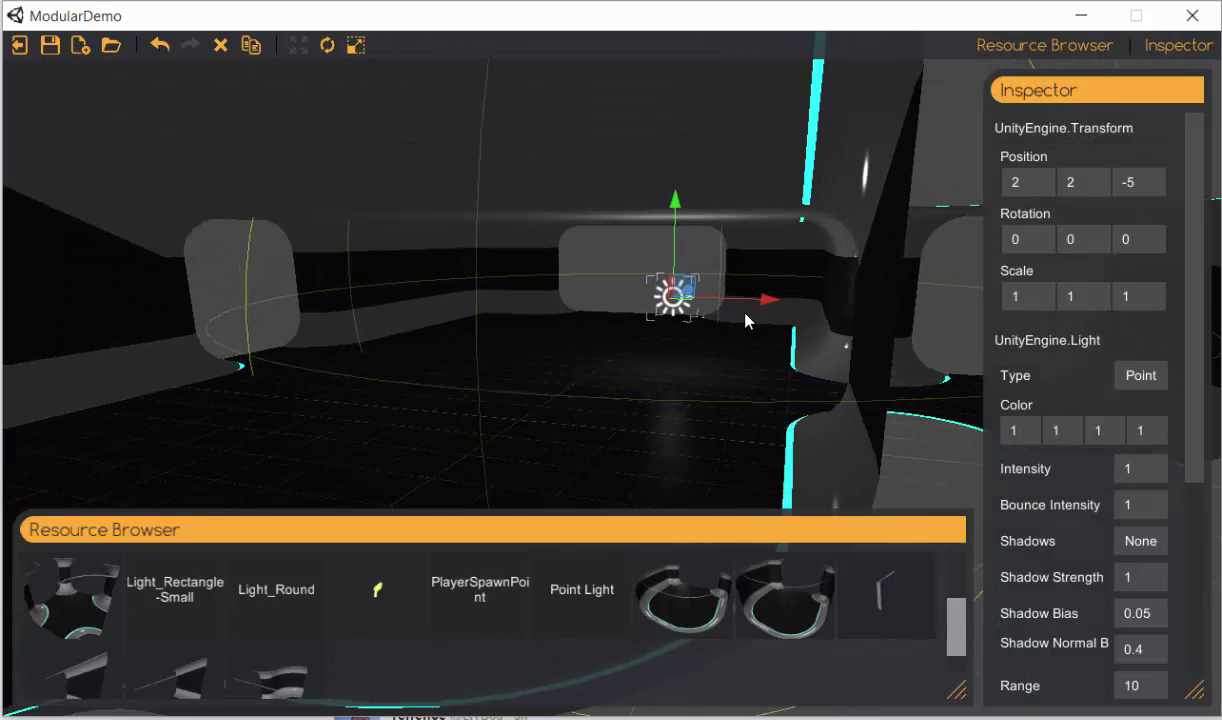
{"action": "left_click_drag", "start_coordinate": [747, 298], "coordinate": [670, 290]}
{"action": "left_click_drag", "start_coordinate": [596, 207], "coordinate": [596, 187]}
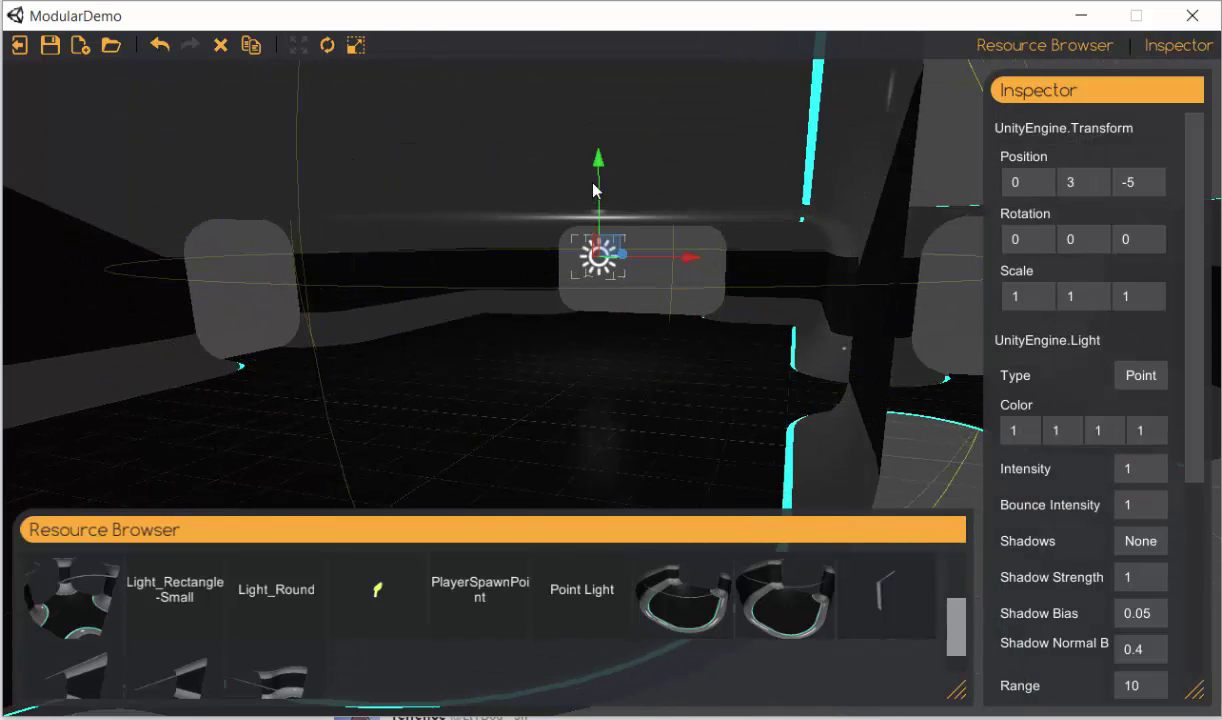
{"action": "right_click_drag", "start_coordinate": [596, 185], "coordinate": [530, 125]}
{"action": "right_click_drag", "start_coordinate": [520, 230], "coordinate": [586, 240]}
{"action": "left_click_drag", "start_coordinate": [565, 251], "coordinate": [731, 259]}
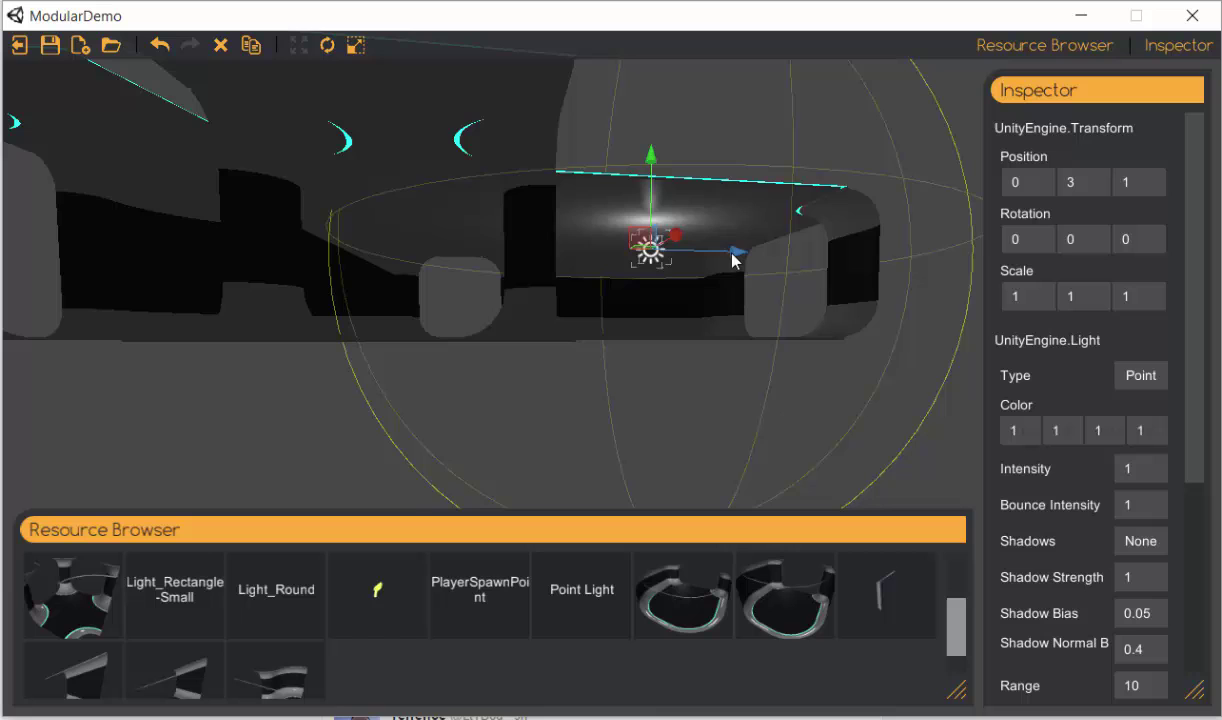
Step: Review the point light's properties, setting its intensity to 0.69 and its second color value to 0.4
{"action": "right_click_drag", "start_coordinate": [482, 235], "coordinate": [570, 326]}
{"action": "scroll", "coordinate": [998, 535], "scroll_direction": "down", "scroll_amount": 2}
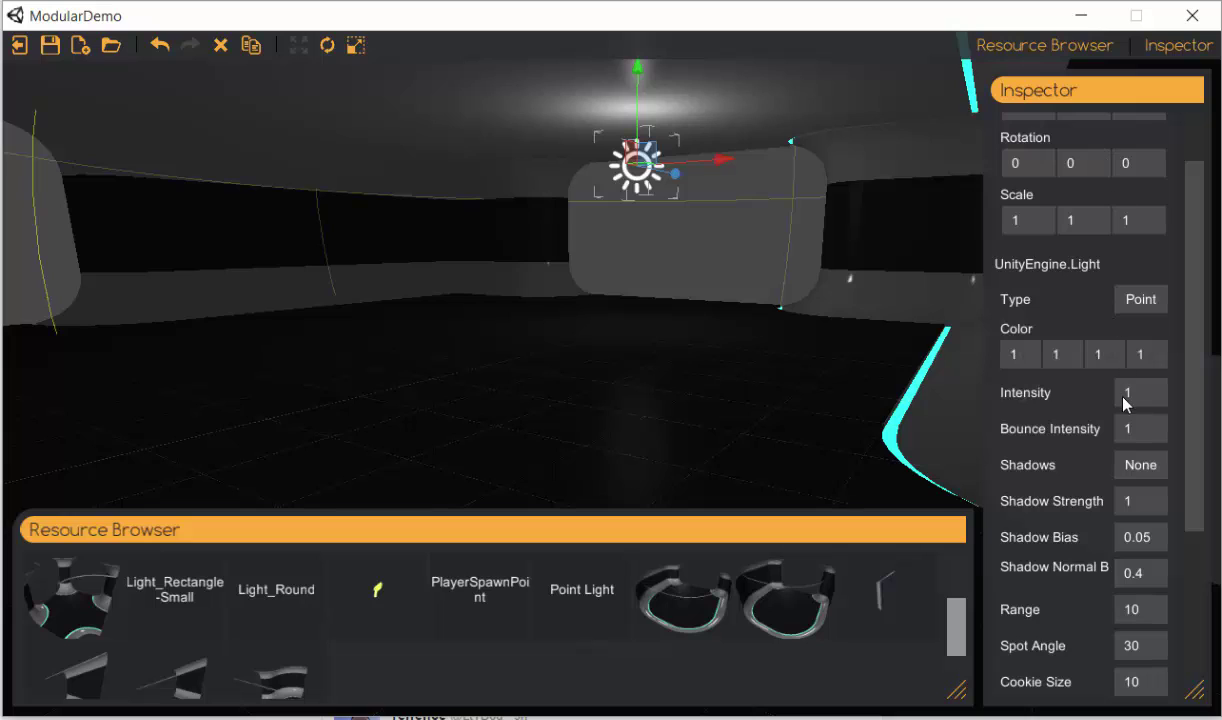
{"action": "scroll", "coordinate": [1140, 300], "scroll_direction": "up", "scroll_amount": 2}
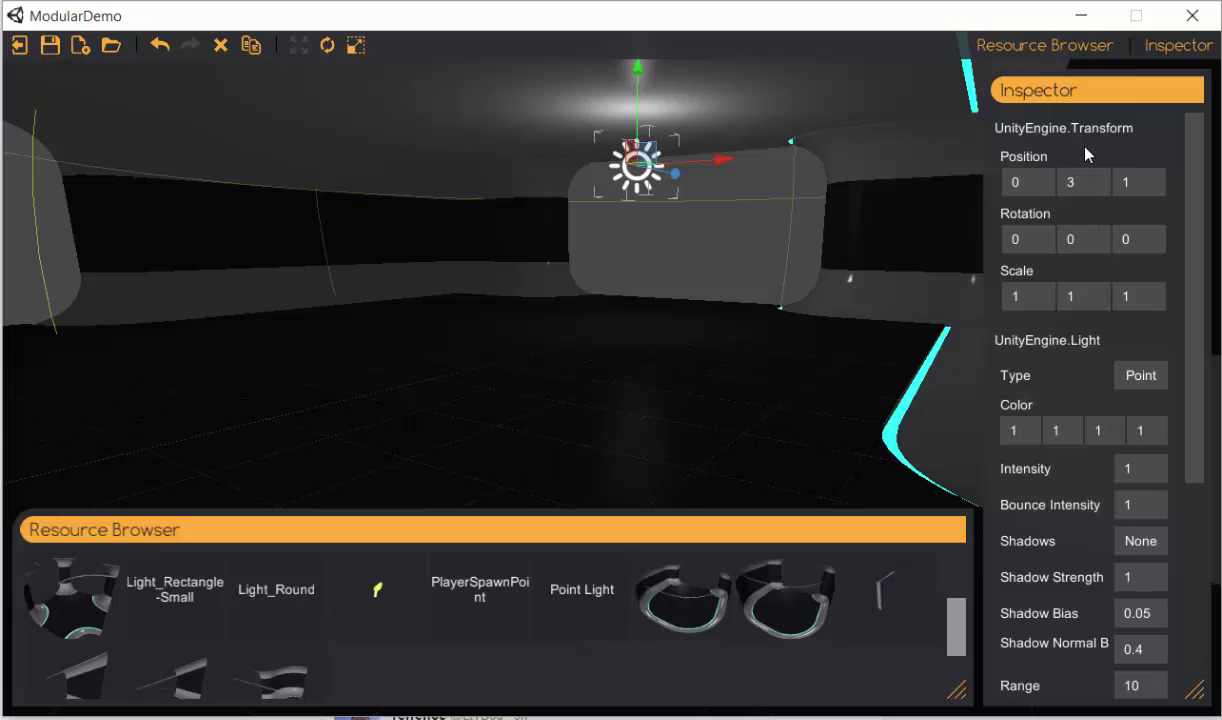
{"action": "left_click_drag", "start_coordinate": [1195, 330], "coordinate": [1188, 478]}
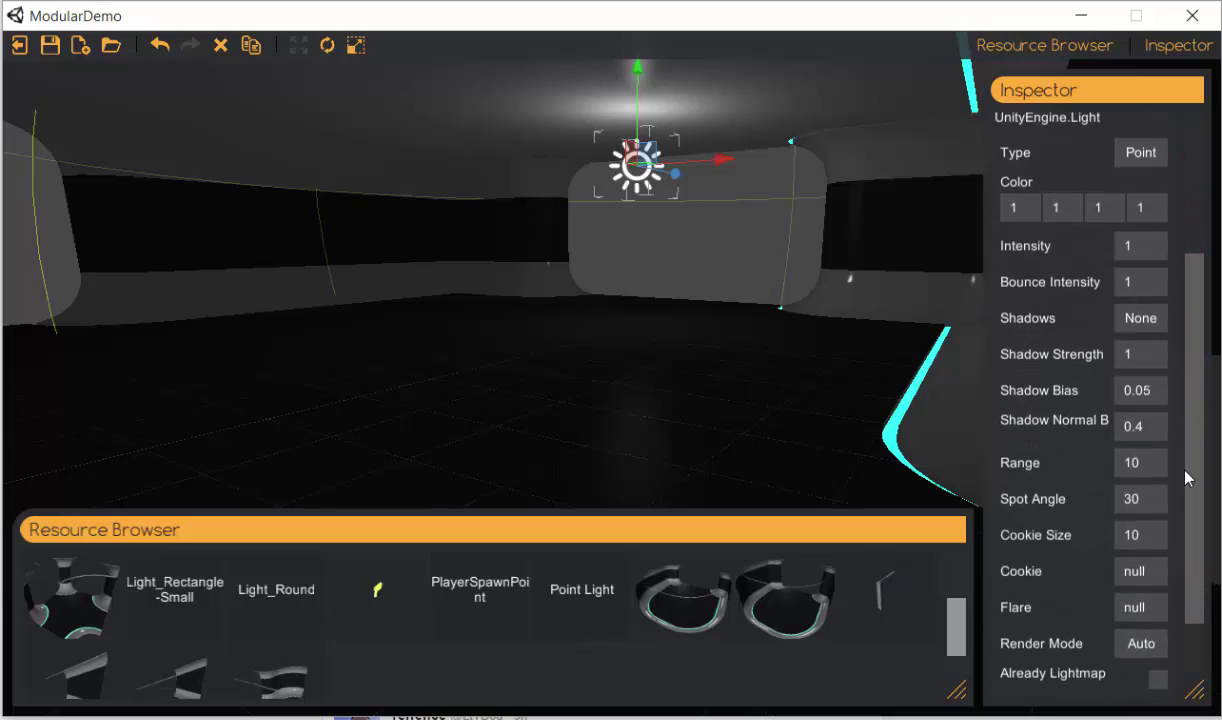
{"action": "scroll", "coordinate": [1190, 477], "scroll_direction": "down", "scroll_amount": 3}
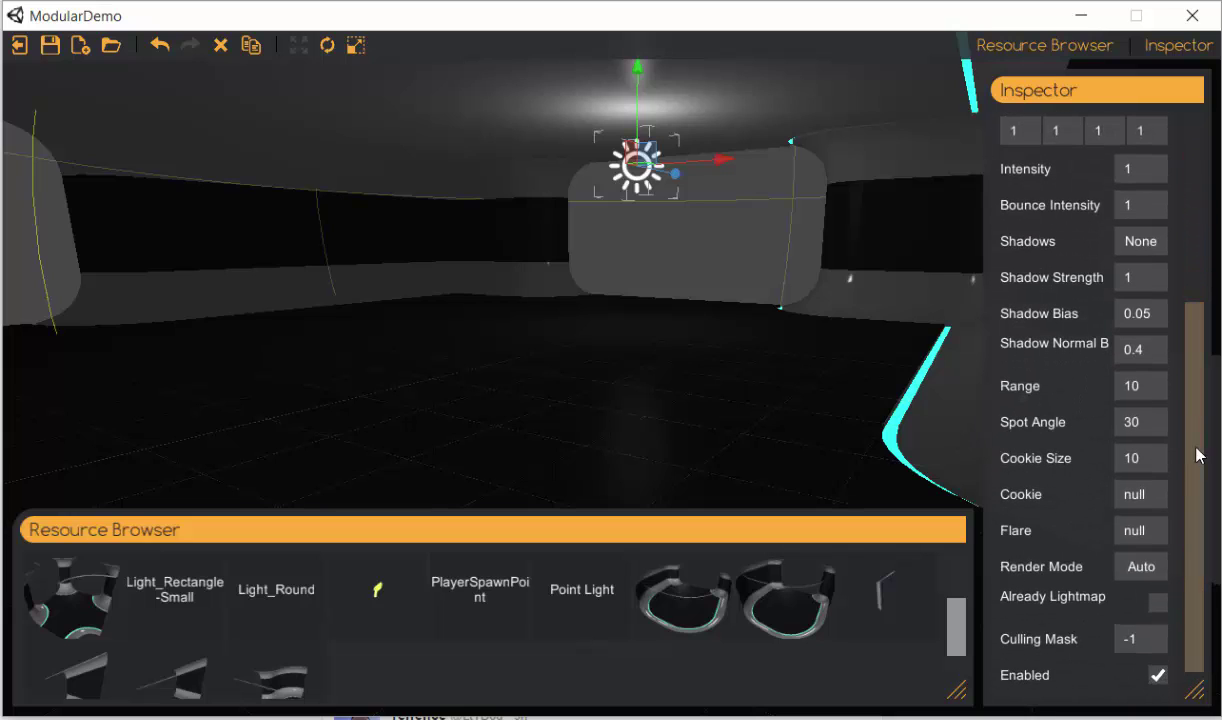
{"action": "scroll", "coordinate": [1188, 452], "scroll_direction": "up", "scroll_amount": 5}
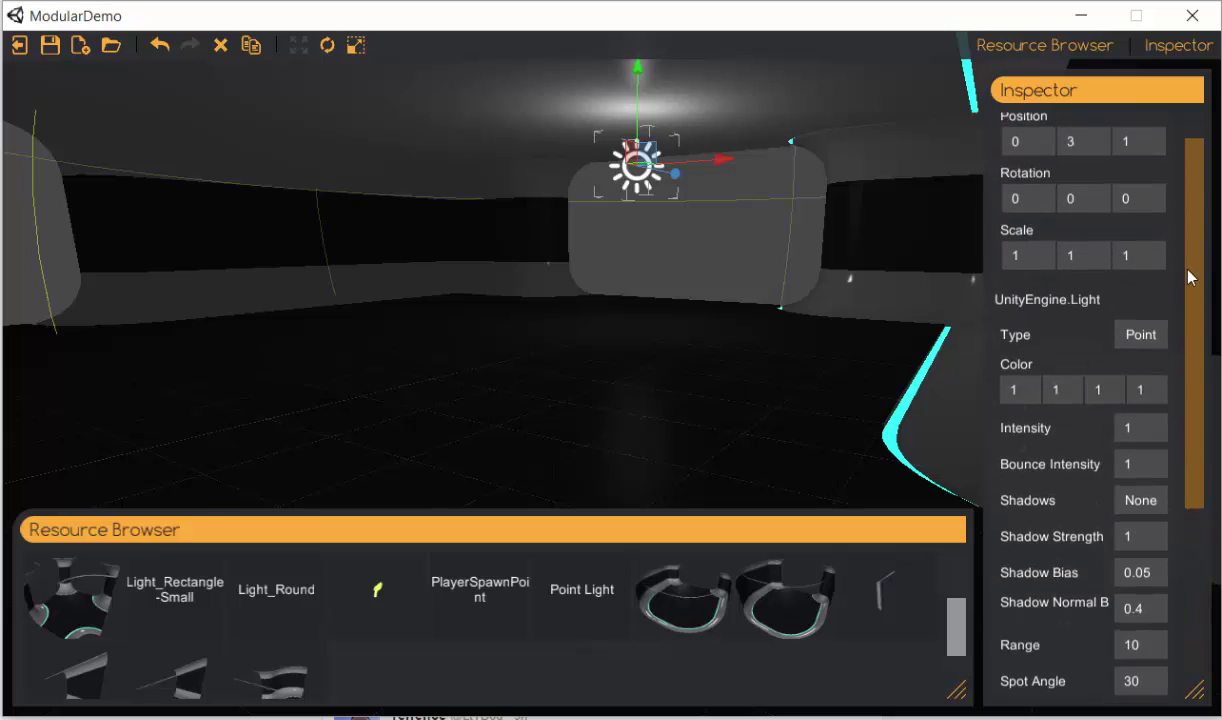
{"action": "left_click_drag", "start_coordinate": [1155, 430], "coordinate": [1141, 443]}
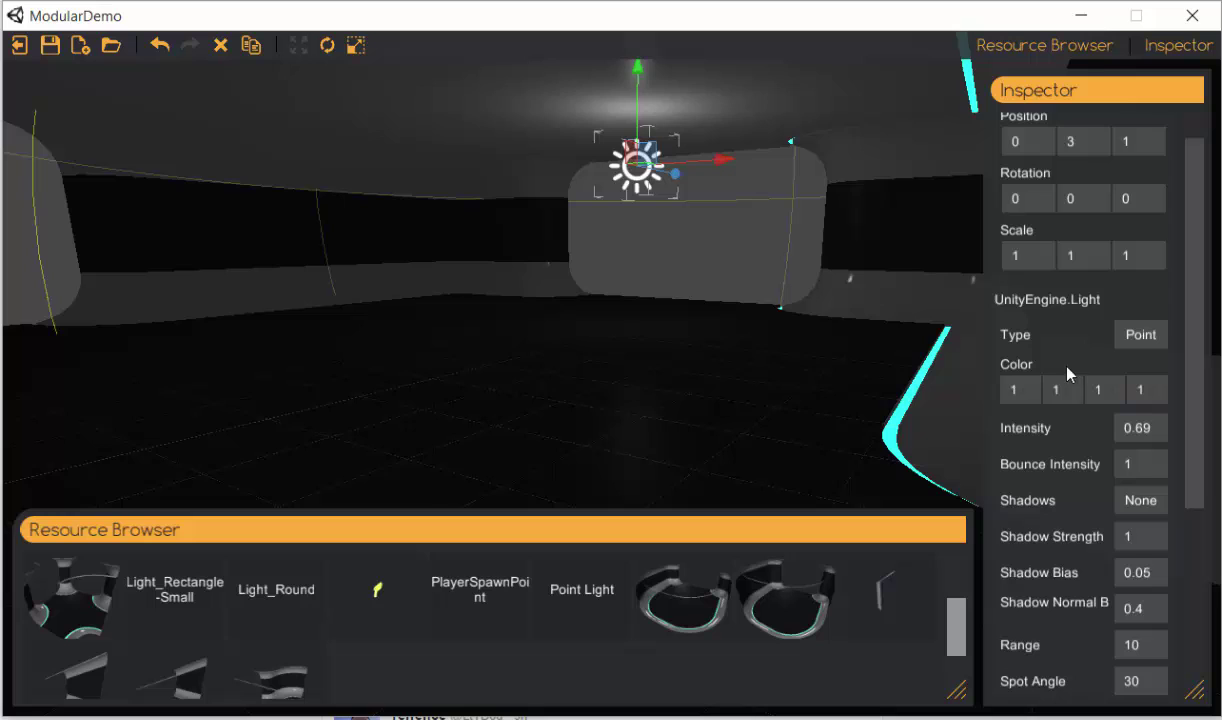
{"action": "left_click_drag", "start_coordinate": [1066, 390], "coordinate": [1066, 399]}
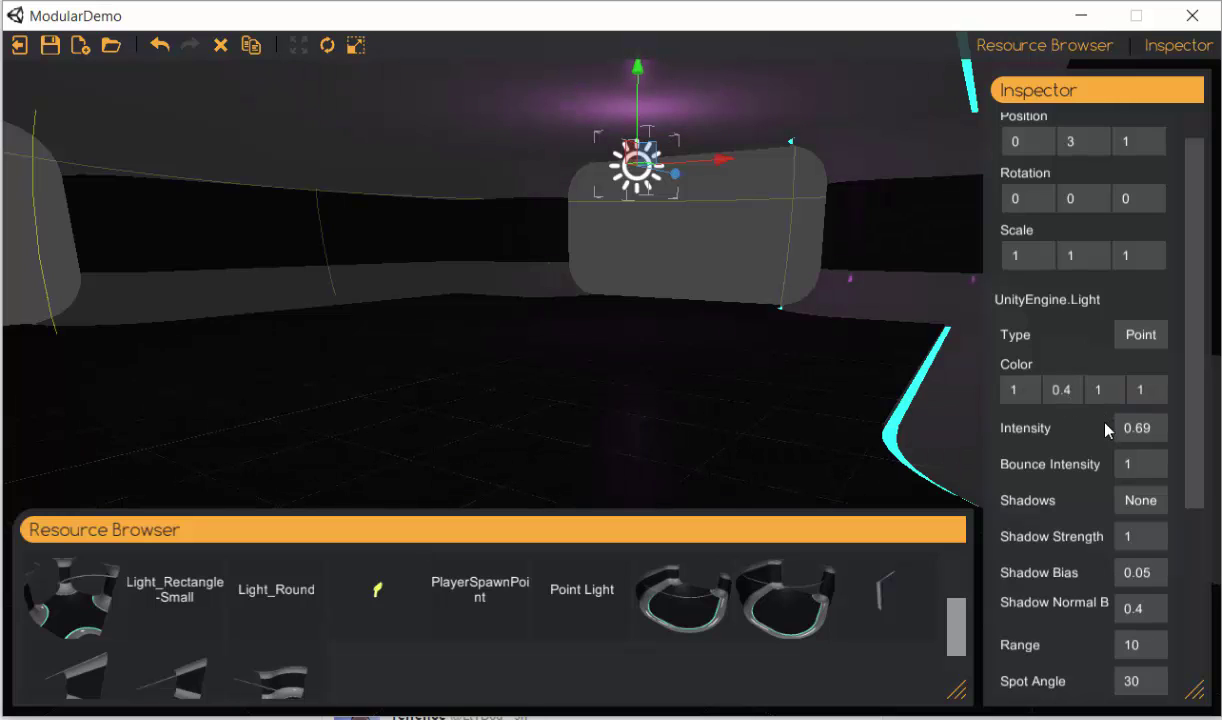
{"action": "scroll", "coordinate": [1140, 537], "scroll_direction": "down", "scroll_amount": 3}
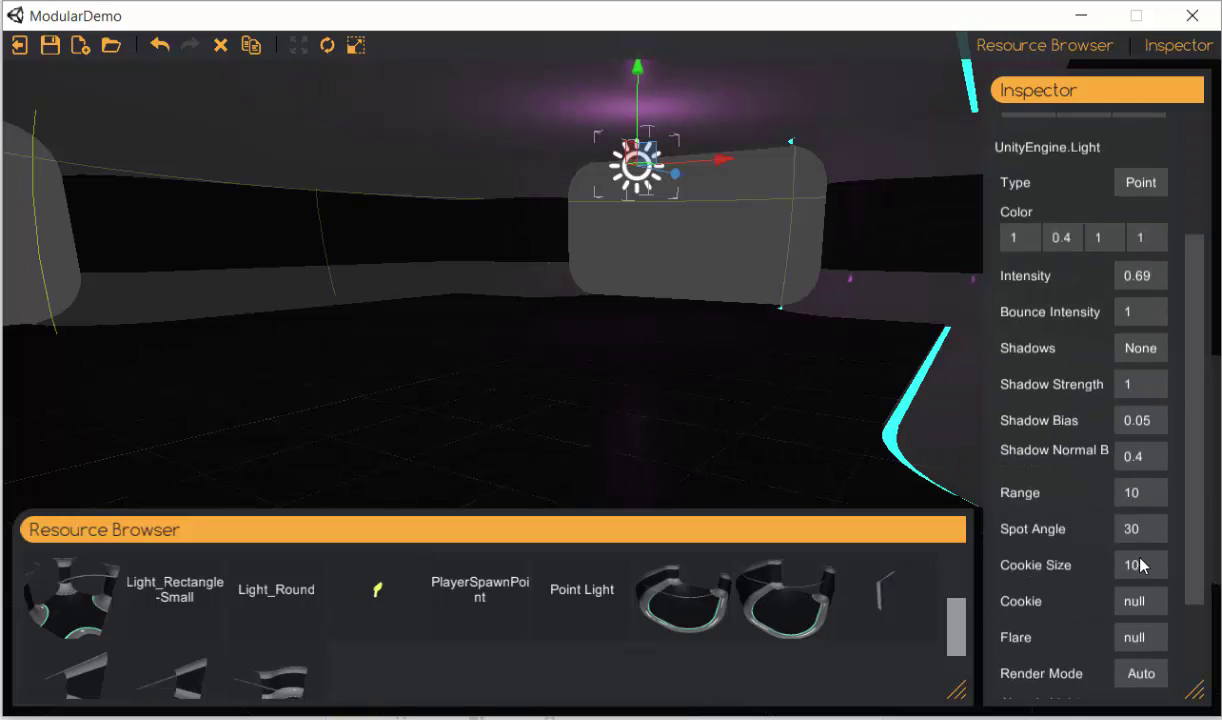
{"action": "scroll", "coordinate": [1143, 629], "scroll_direction": "down", "scroll_amount": 2}
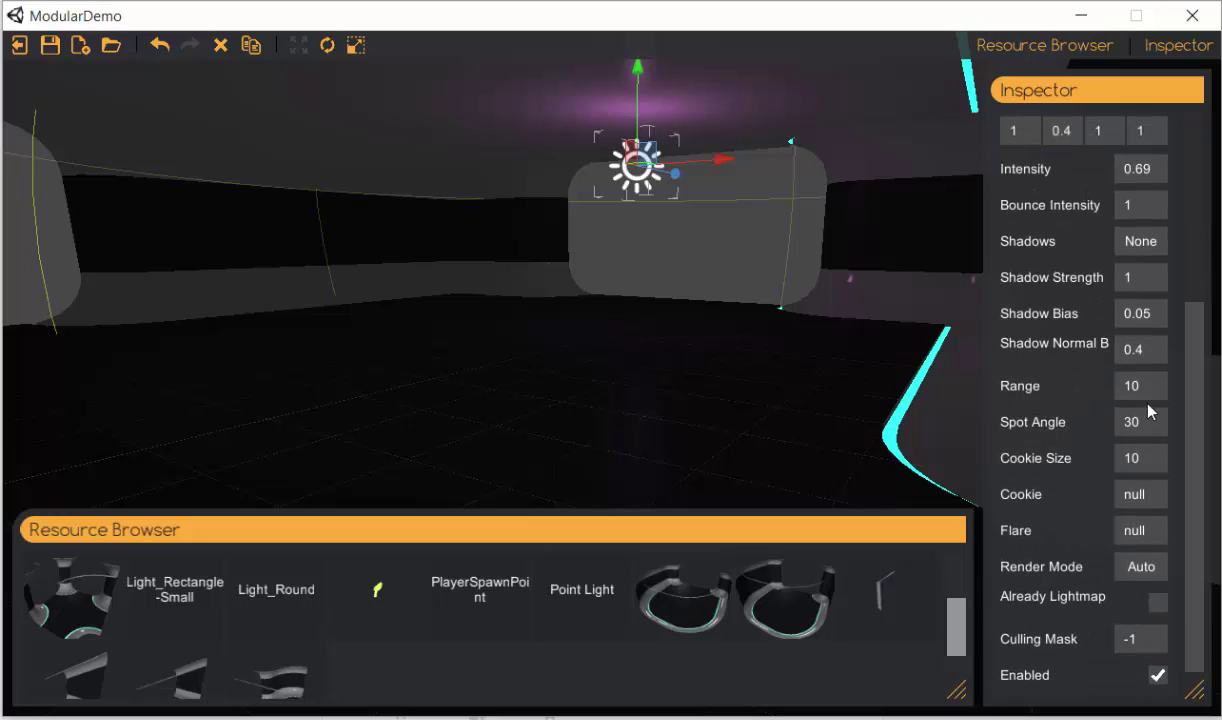
Step: Increase the point light's range to 31.1 so it illuminates more of the large room
{"action": "left_click_drag", "start_coordinate": [1147, 389], "coordinate": [1221, 389]}
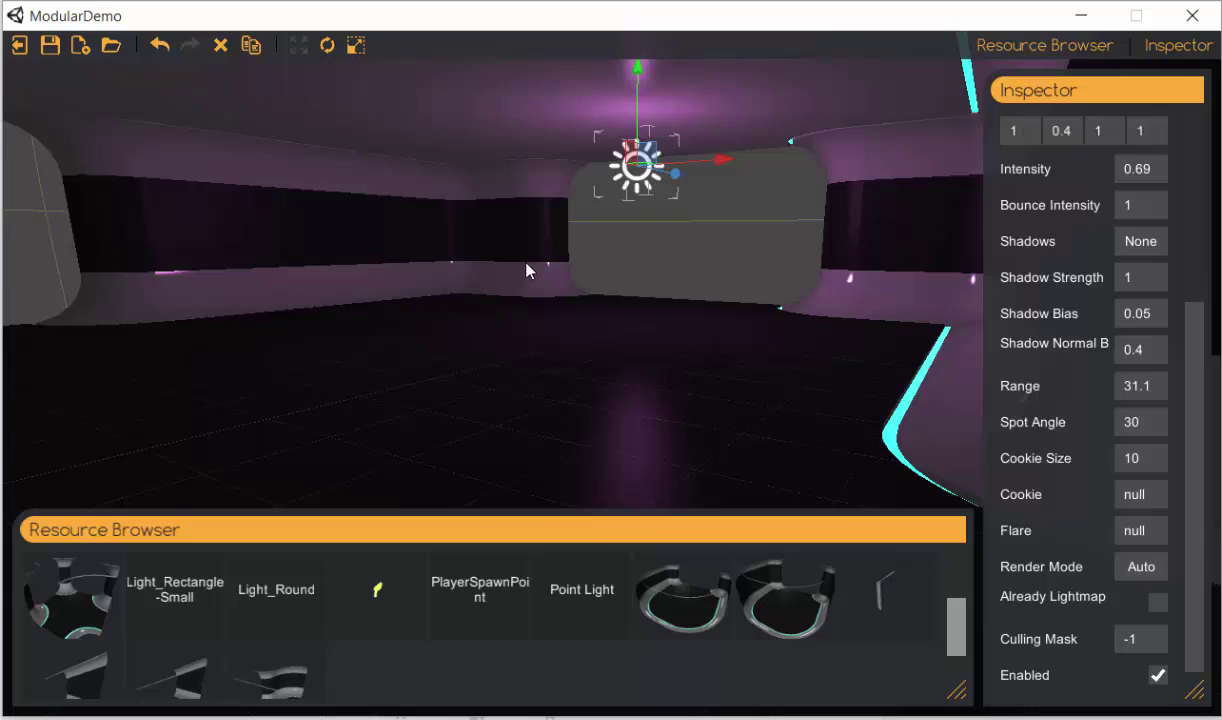
{"action": "scroll", "coordinate": [590, 302], "scroll_direction": "down", "scroll_amount": 4}
{"action": "right_click_drag", "start_coordinate": [626, 322], "coordinate": [500, 286]}
{"action": "middle_click_drag", "start_coordinate": [500, 286], "coordinate": [642, 286]}
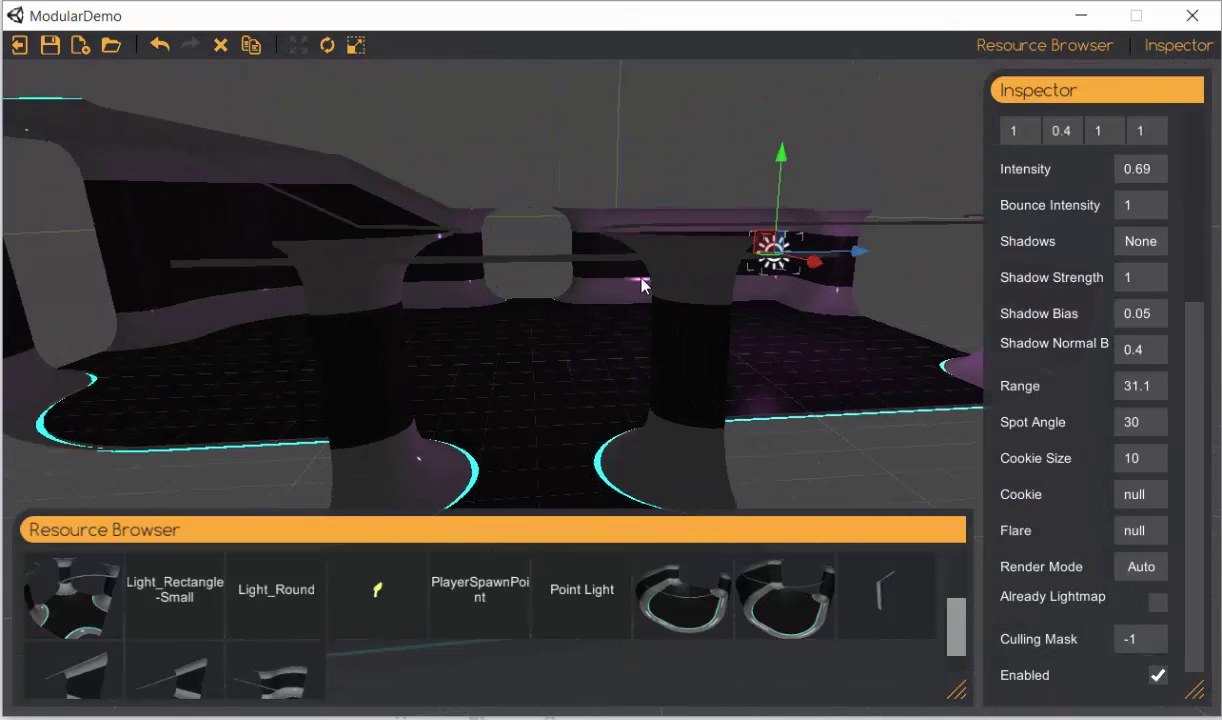
Step: Duplicate the point light and move the copy to the opposite end of the large room
{"action": "right_click_drag", "start_coordinate": [642, 286], "coordinate": [668, 375]}
{"action": "key", "text": "ctrl+d"}
{"action": "left_click_drag", "start_coordinate": [876, 271], "coordinate": [380, 318]}
{"action": "middle_click_drag", "start_coordinate": [490, 322], "coordinate": [611, 327]}
{"action": "right_click_drag", "start_coordinate": [611, 327], "coordinate": [484, 266]}
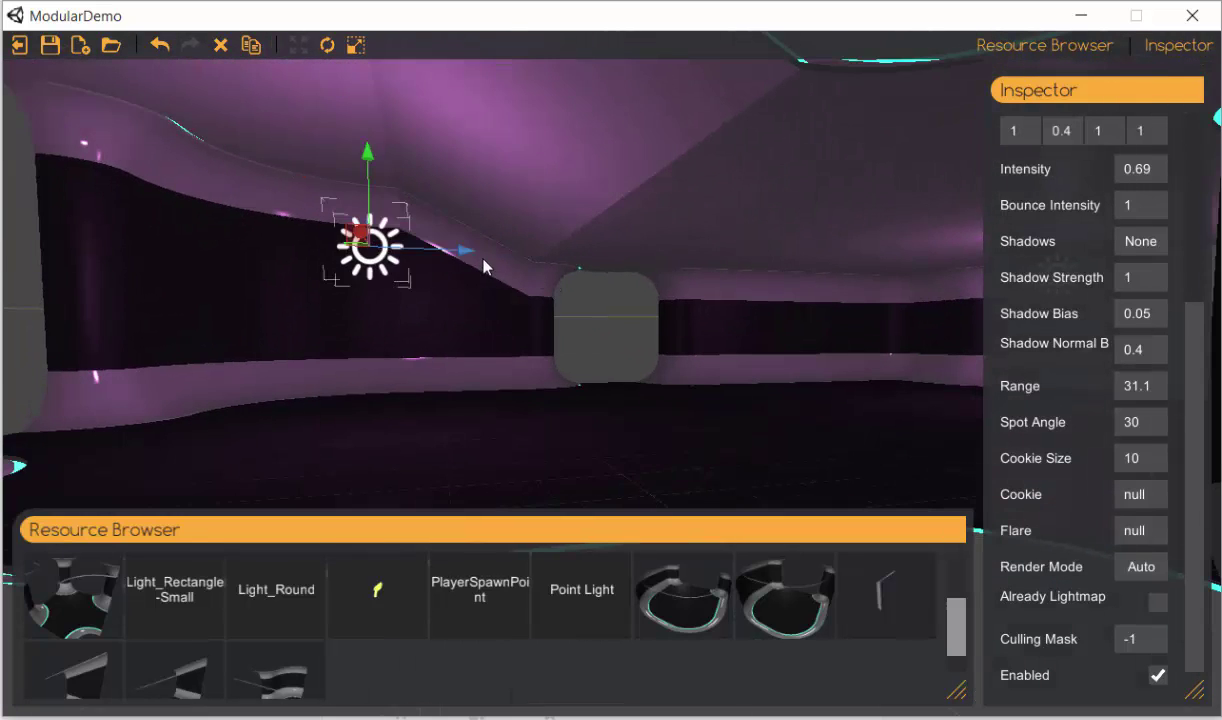
Step: Fine-tune the duplicated point light's position near the curved wall at its end of the large room
{"action": "scroll", "coordinate": [462, 272], "scroll_direction": "down", "scroll_amount": 3}
{"action": "mouse_move", "coordinate": [443, 187]}
{"action": "left_mouse_down"}
{"action": "mouse_move", "coordinate": [445, 156]}
{"action": "mouse_move", "coordinate": [440, 198]}
{"action": "left_mouse_up"}
{"action": "right_click_drag", "start_coordinate": [635, 243], "coordinate": [378, 277]}
{"action": "left_click_drag", "start_coordinate": [467, 282], "coordinate": [383, 312]}
{"action": "right_click_drag", "start_coordinate": [341, 312], "coordinate": [468, 248]}
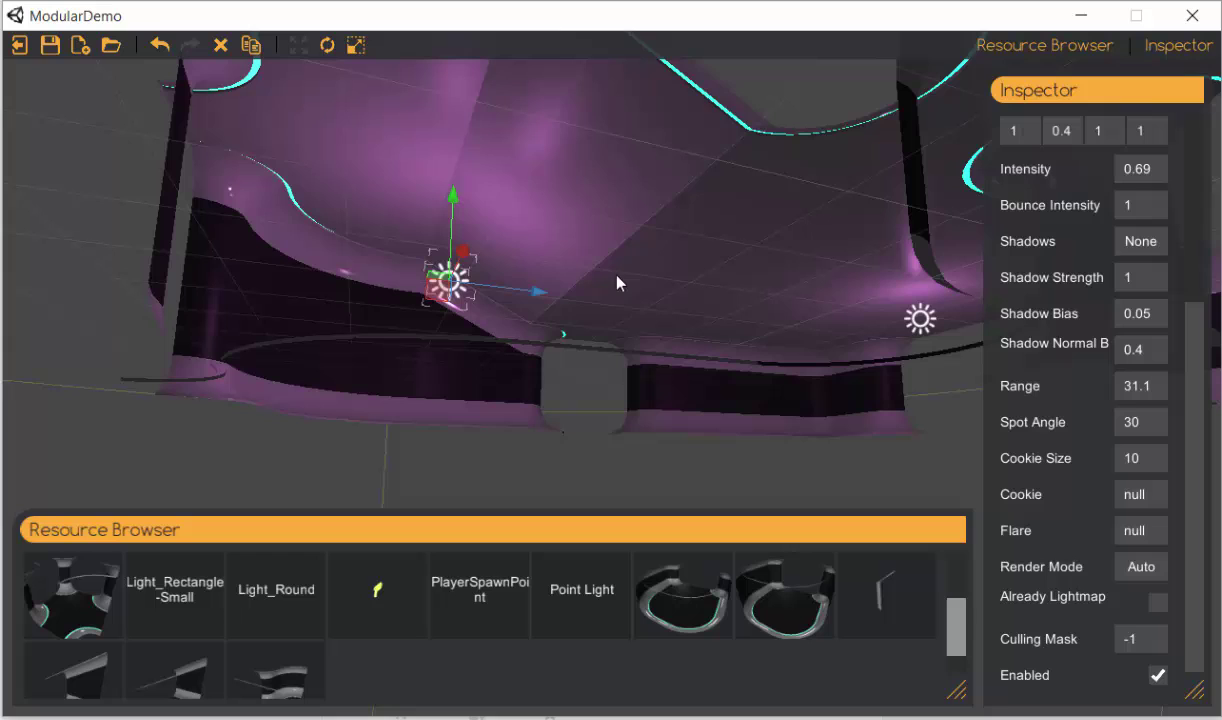
{"action": "left_click_drag", "start_coordinate": [527, 292], "coordinate": [510, 293]}
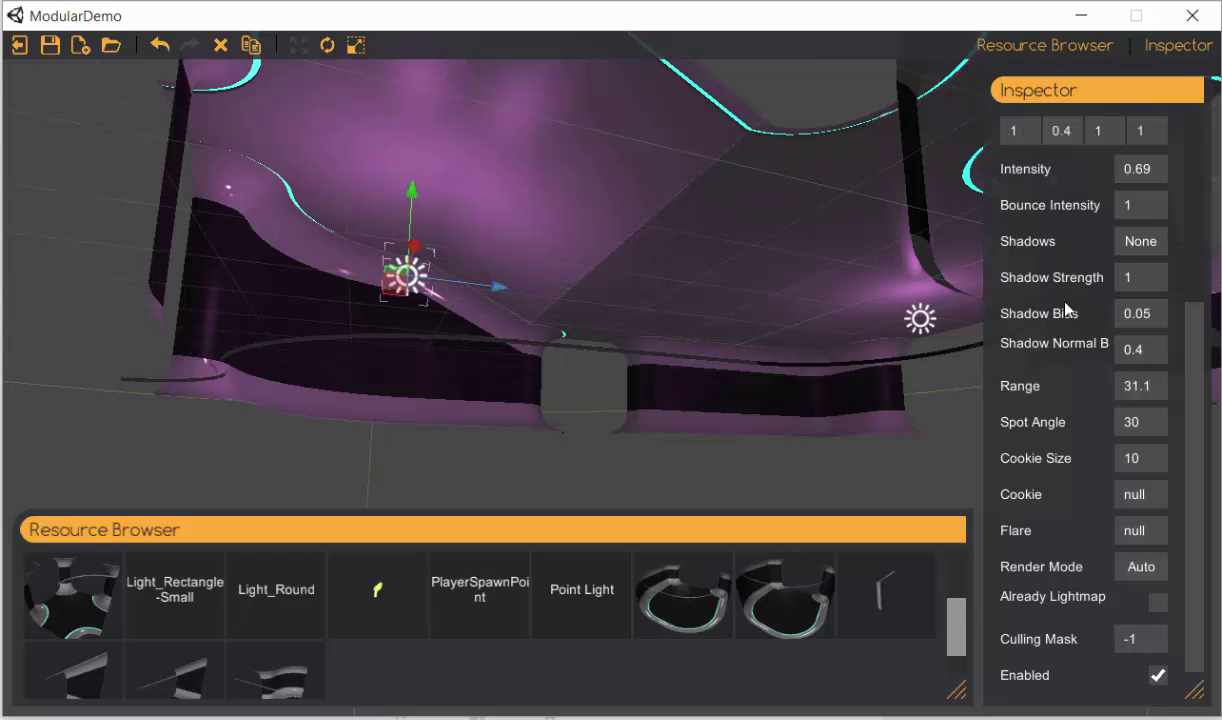
Step: Set the duplicated light's third color value to 0.2 and its fourth to 0.4 for an orange tint
{"action": "middle_click_drag", "start_coordinate": [797, 191], "coordinate": [797, 228]}
{"action": "left_click", "coordinate": [1098, 138]}
{"action": "type", "text": "0.3"}
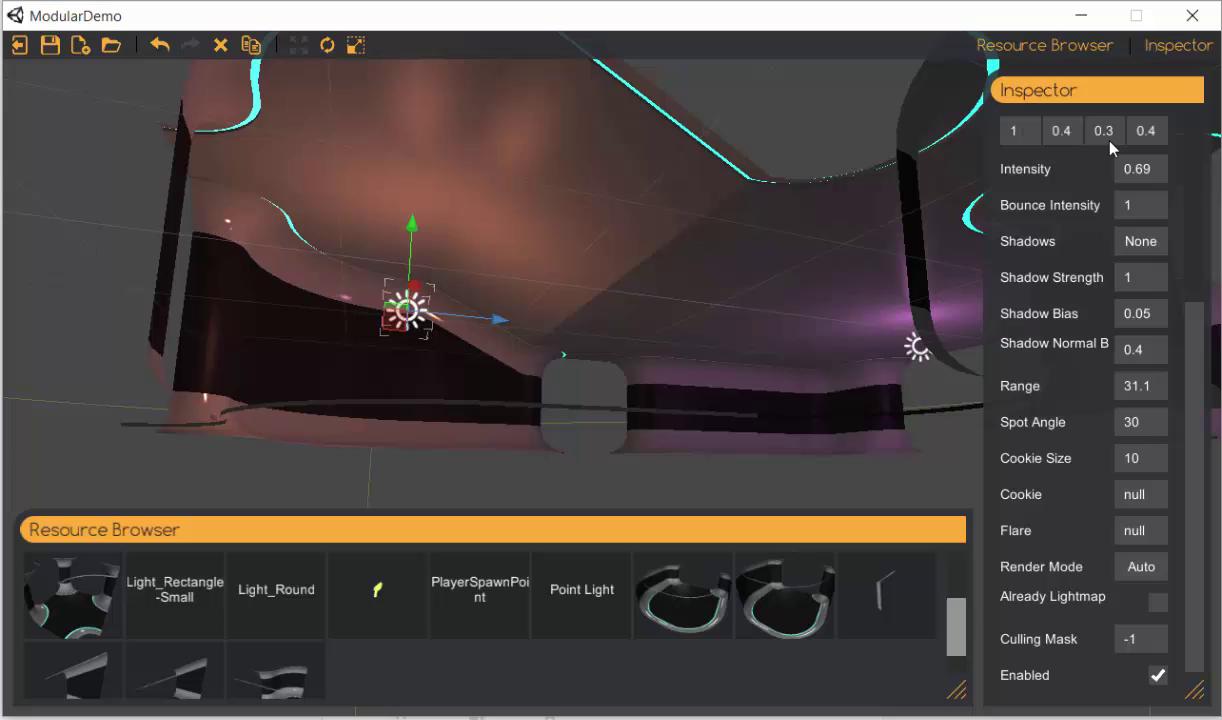
{"action": "key", "text": "BackSpace"}
{"action": "type", "text": "2"}
Step: Add the rounded end room piece to the map and rotate it 180 degrees about the vertical axis
{"action": "right_click_drag", "start_coordinate": [834, 219], "coordinate": [649, 296]}
{"action": "middle_click_drag", "start_coordinate": [649, 296], "coordinate": [568, 236]}
{"action": "right_click_drag", "start_coordinate": [568, 236], "coordinate": [680, 183]}
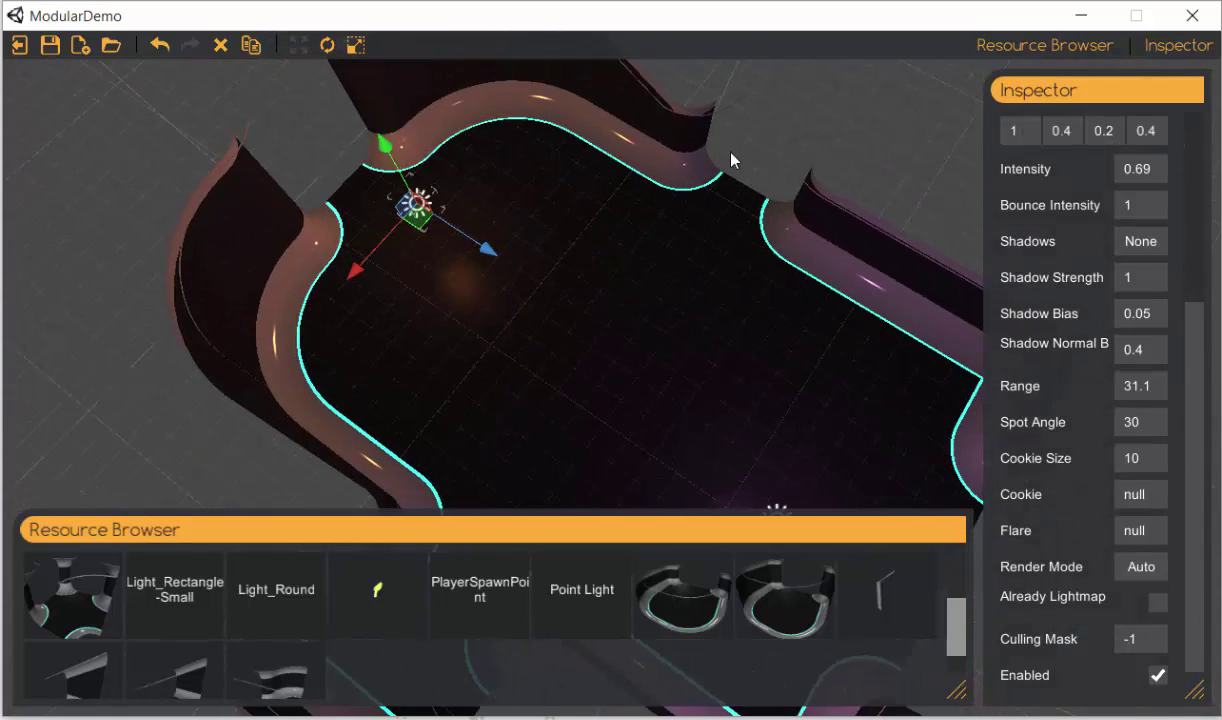
{"action": "scroll", "coordinate": [731, 152], "scroll_direction": "down", "scroll_amount": 2}
{"action": "middle_click_drag", "start_coordinate": [700, 503], "coordinate": [612, 345]}
{"action": "left_click", "coordinate": [687, 595]}
{"action": "right_click_drag", "start_coordinate": [612, 345], "coordinate": [750, 290]}
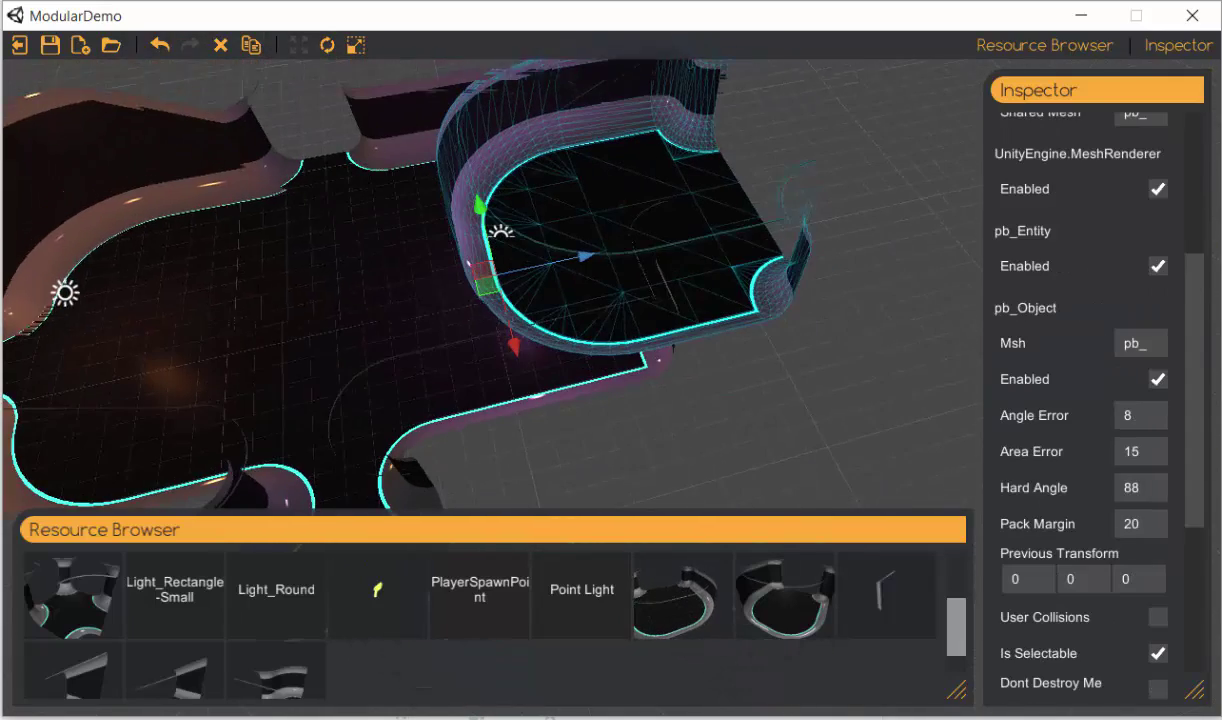
{"action": "middle_click_drag", "start_coordinate": [585, 298], "coordinate": [602, 316]}
{"action": "key", "text": "e"}
{"action": "left_click_drag", "start_coordinate": [554, 354], "coordinate": [740, 353]}
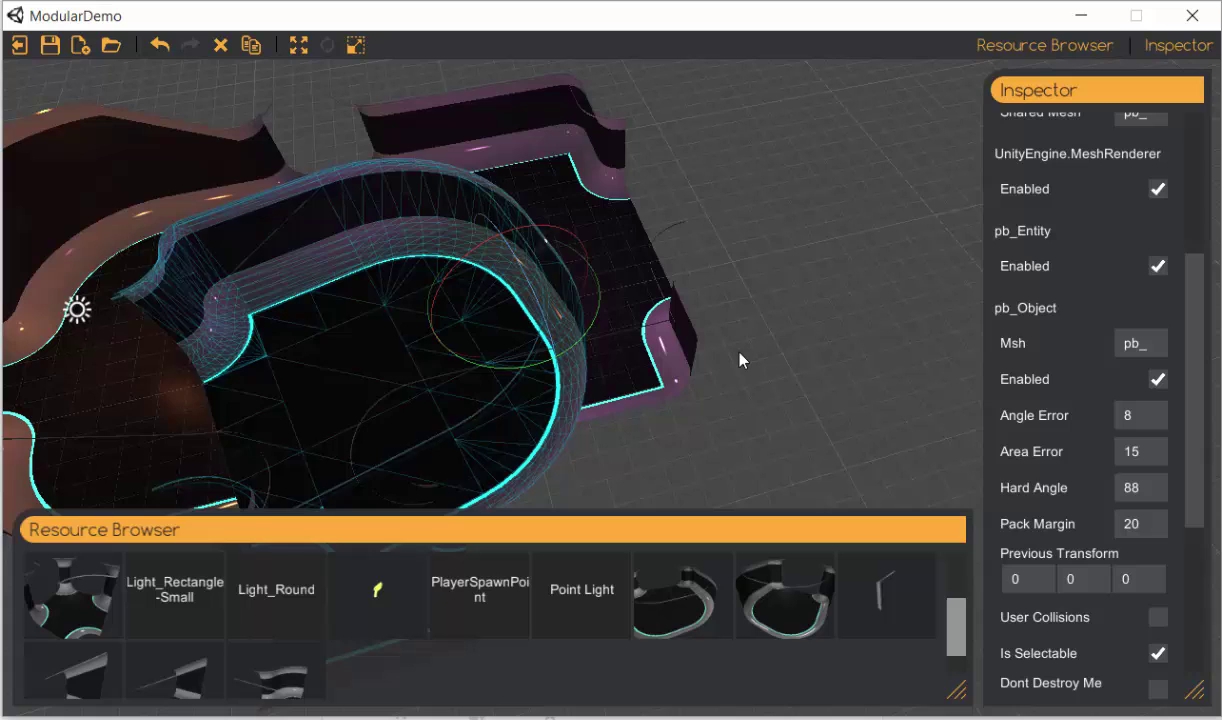
Step: Move the rounded end piece to position -3, 0, 17, joining it to the large room's open end, and deselect it
{"action": "key", "text": "w"}
{"action": "left_click_drag", "start_coordinate": [477, 287], "coordinate": [877, 190]}
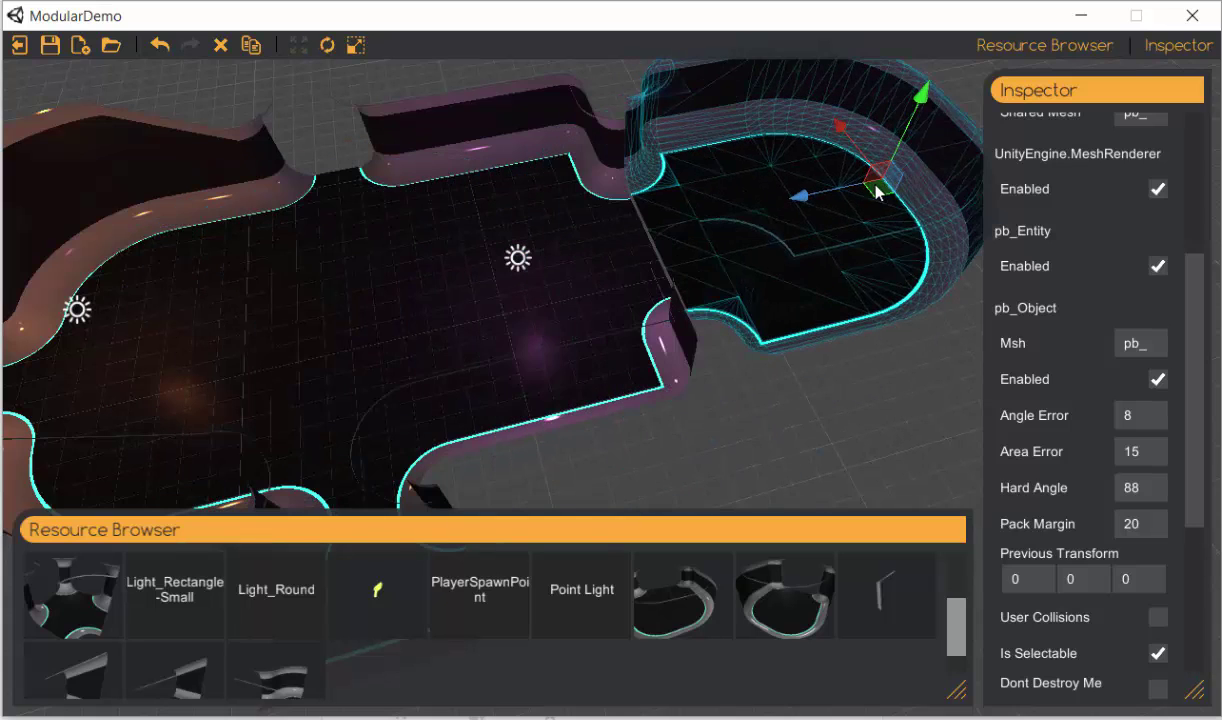
{"action": "right_click_drag", "start_coordinate": [876, 192], "coordinate": [796, 135]}
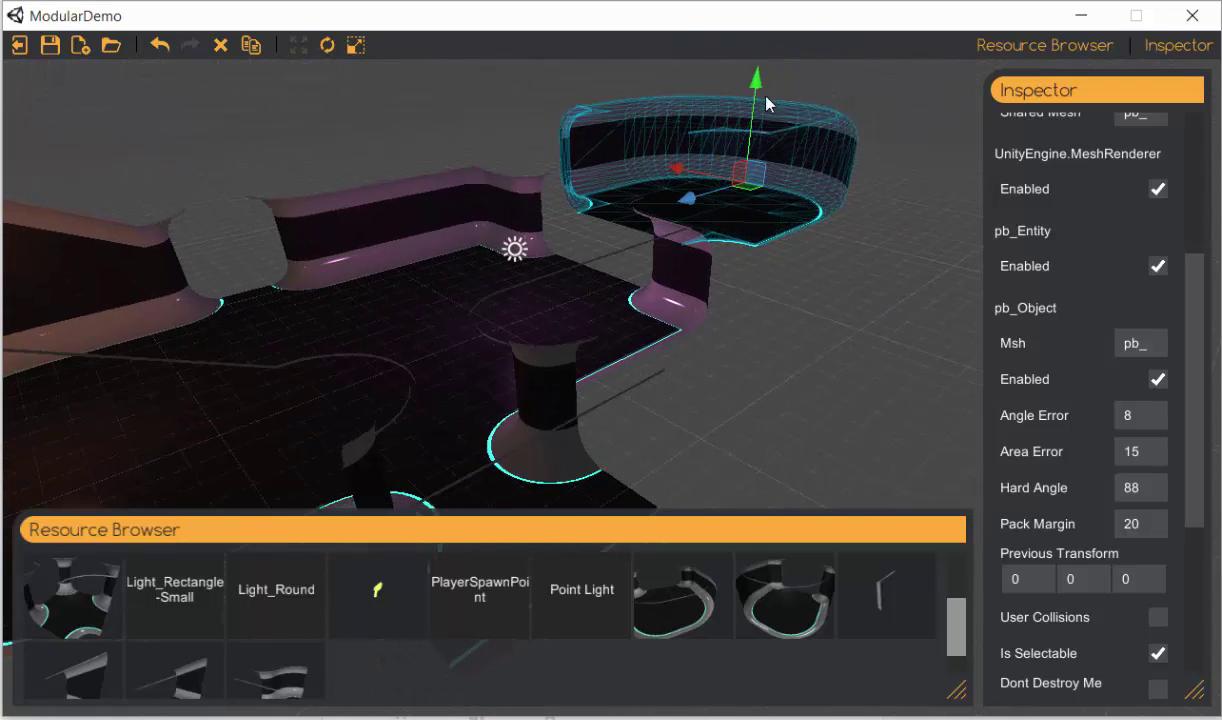
{"action": "left_click_drag", "start_coordinate": [766, 97], "coordinate": [765, 182]}
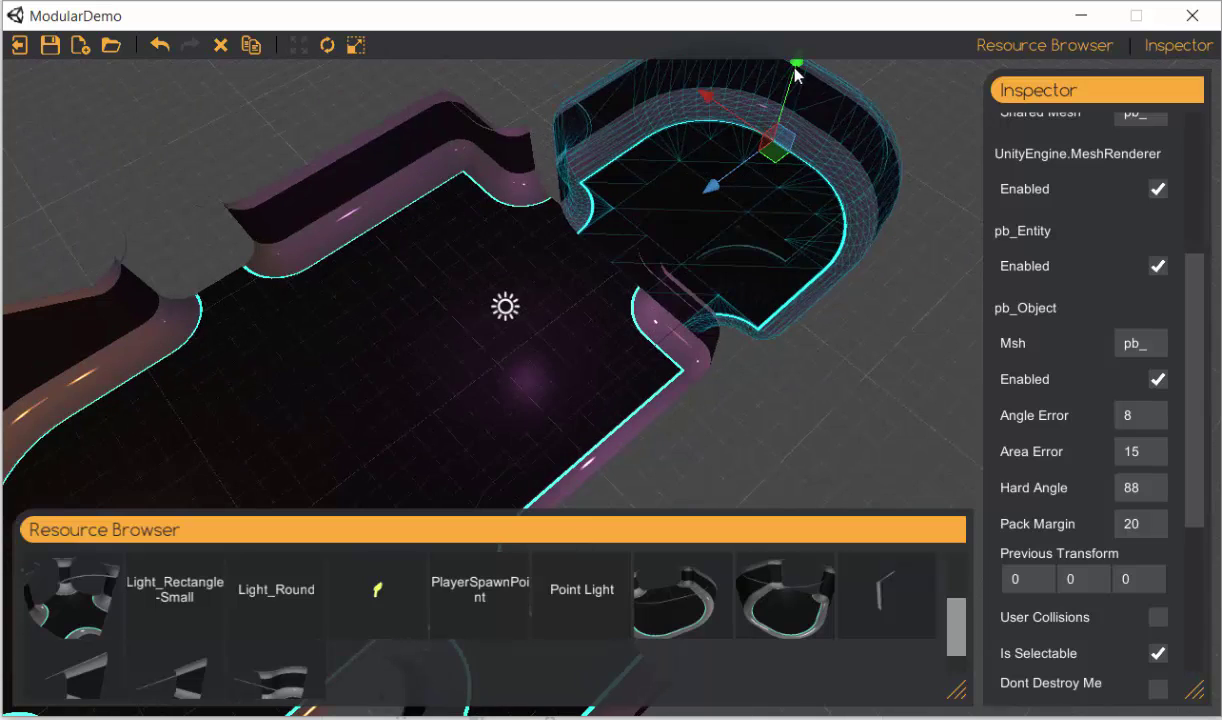
{"action": "left_click_drag", "start_coordinate": [795, 69], "coordinate": [822, 327]}
{"action": "left_click_drag", "start_coordinate": [685, 281], "coordinate": [694, 242], "text": "alt"}
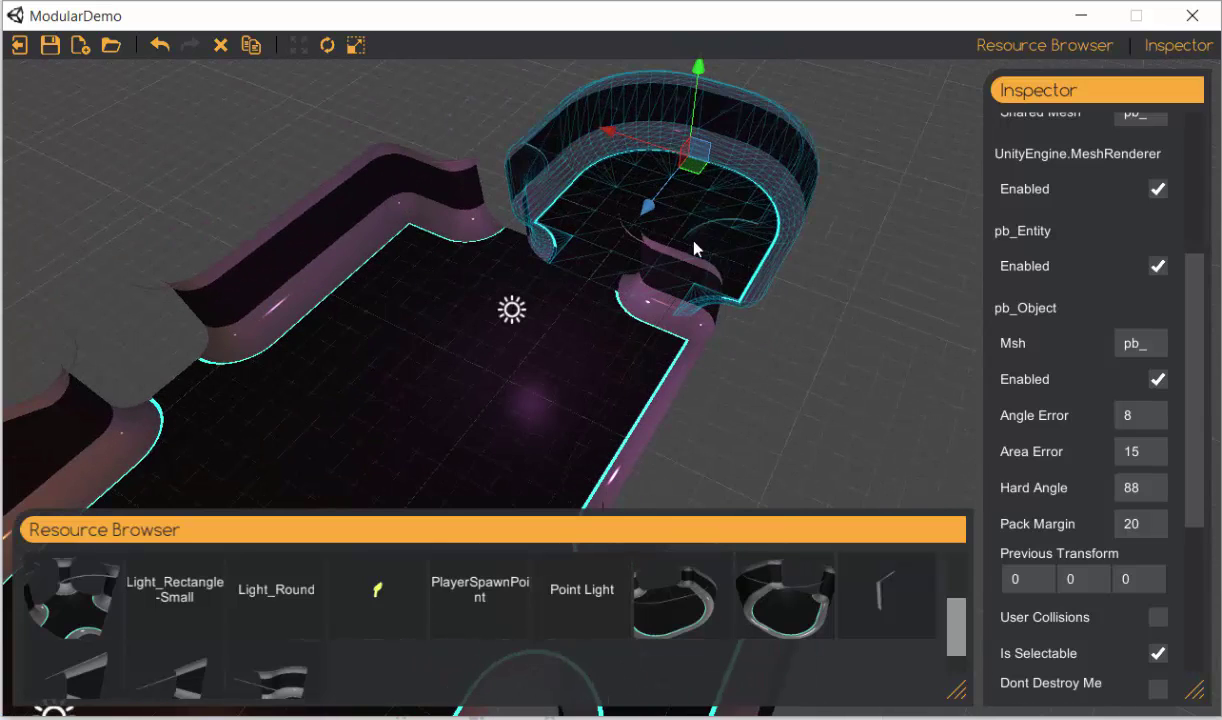
{"action": "left_click_drag", "start_coordinate": [667, 157], "coordinate": [628, 131]}
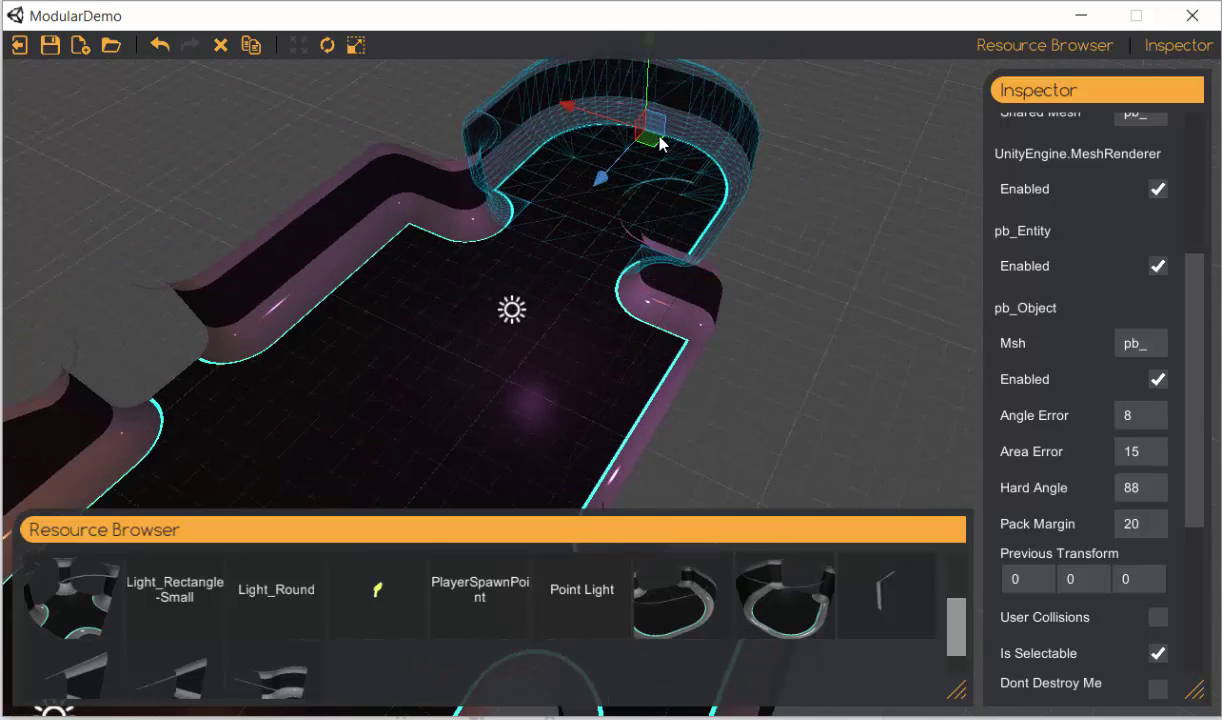
{"action": "left_click", "coordinate": [801, 277]}
Step: Examine the assembled rooms from several angles, checking the rounded end piece's transform and its joint with the large room
{"action": "left_click_drag", "start_coordinate": [801, 277], "coordinate": [516, 237], "text": "alt"}
{"action": "middle_click_drag", "start_coordinate": [516, 237], "coordinate": [611, 229], "text": "alt"}
{"action": "scroll", "coordinate": [611, 231], "scroll_direction": "down", "scroll_amount": 4}
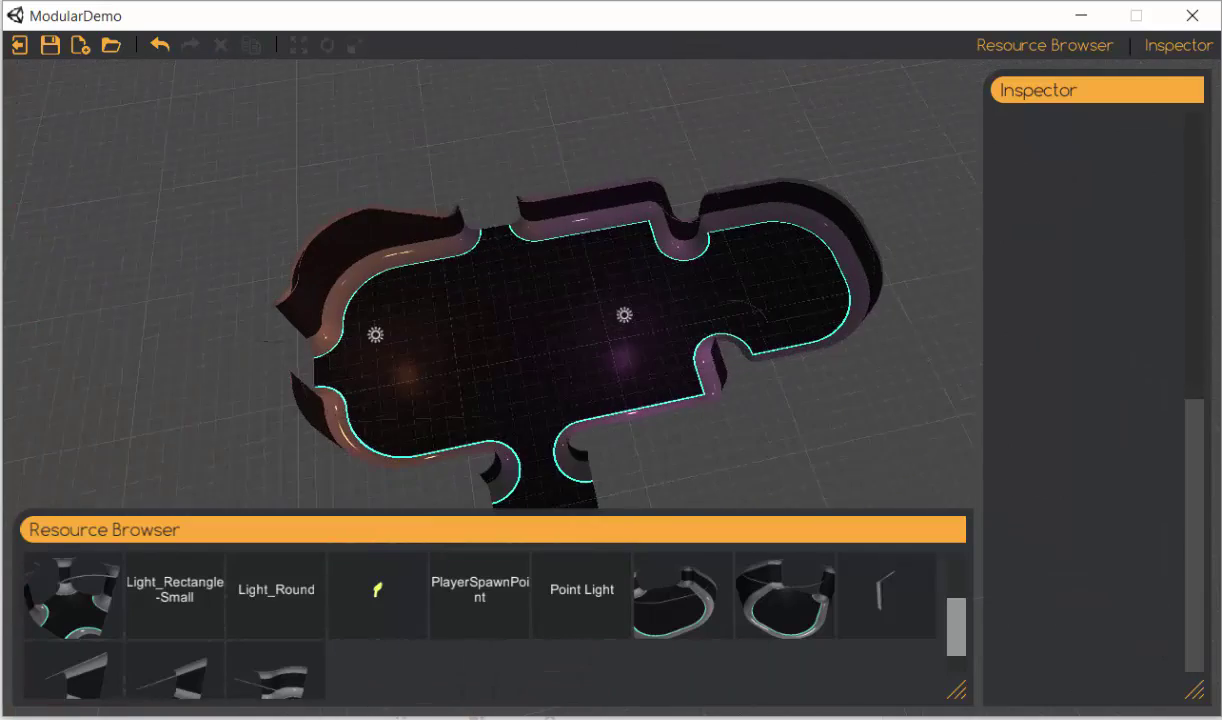
{"action": "mouse_move", "coordinate": [635, 272]}
{"action": "left_mouse_down", "text": "alt"}
{"action": "mouse_move", "coordinate": [632, 325]}
{"action": "mouse_move", "coordinate": [626, 270]}
{"action": "left_mouse_up", "text": "alt"}
{"action": "scroll", "coordinate": [600, 307], "scroll_direction": "up", "scroll_amount": 3}
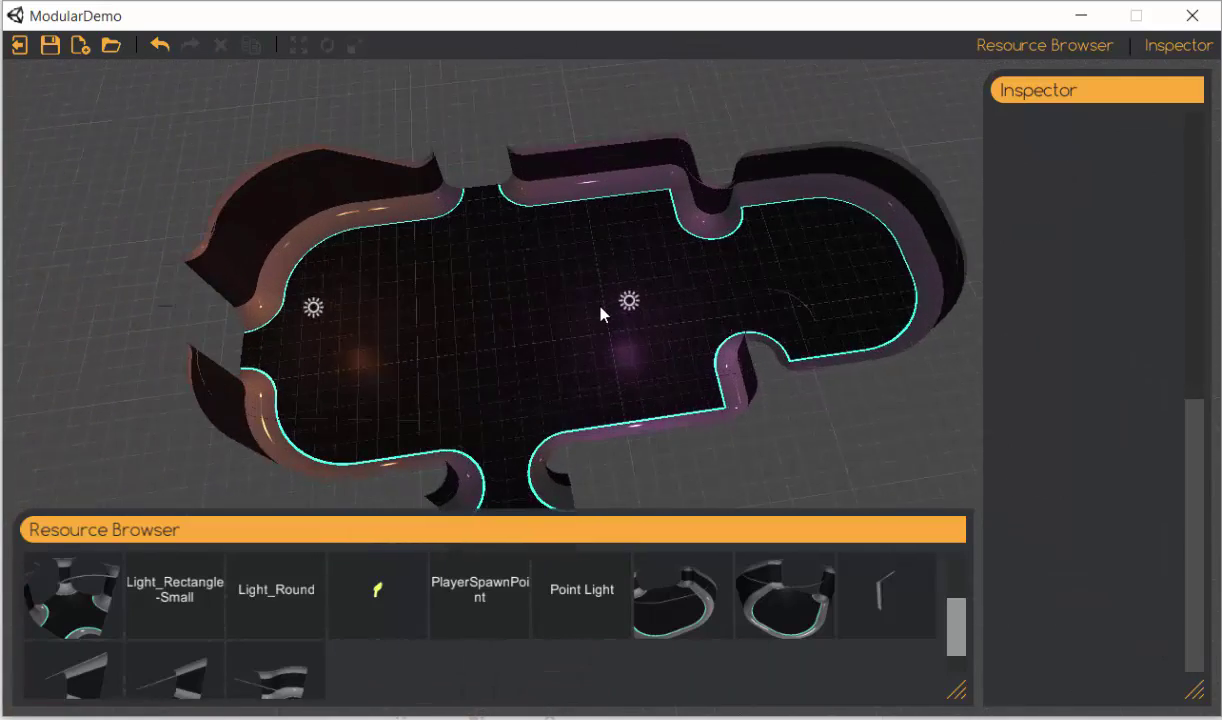
{"action": "scroll", "coordinate": [600, 307], "scroll_direction": "up", "scroll_amount": 3}
{"action": "middle_click_drag", "start_coordinate": [600, 307], "coordinate": [584, 234]}
{"action": "left_click", "coordinate": [800, 152]}
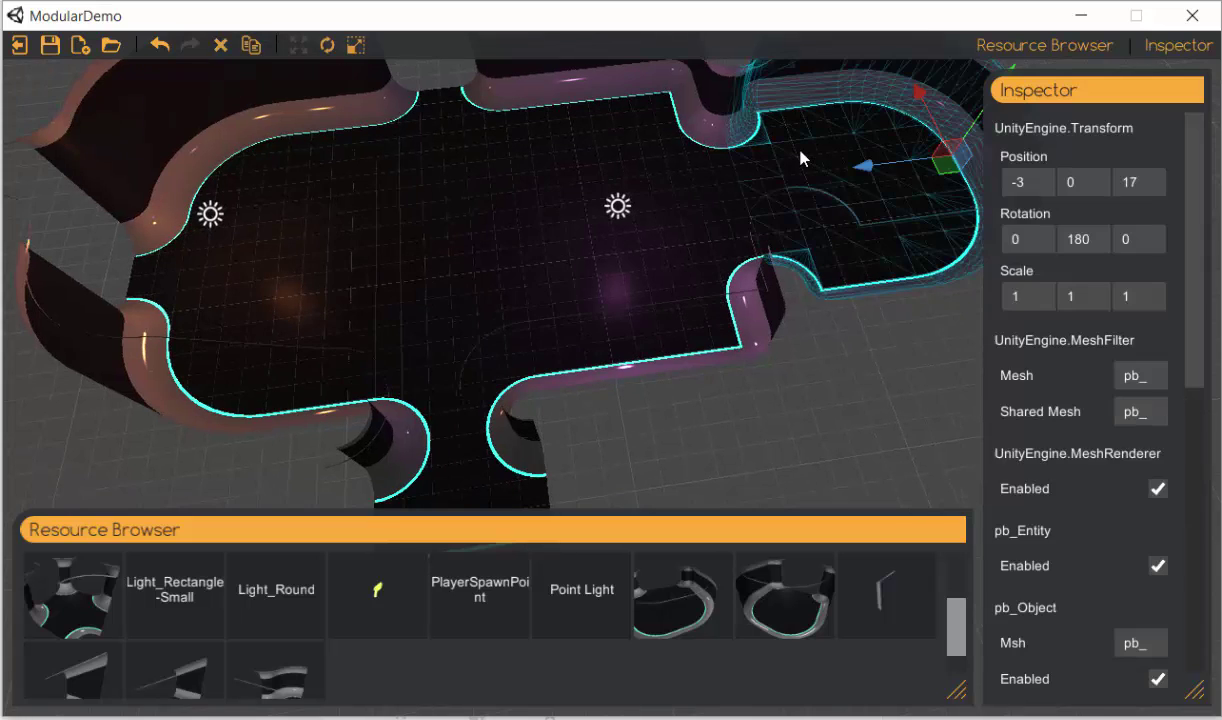
{"action": "left_click", "coordinate": [808, 346]}
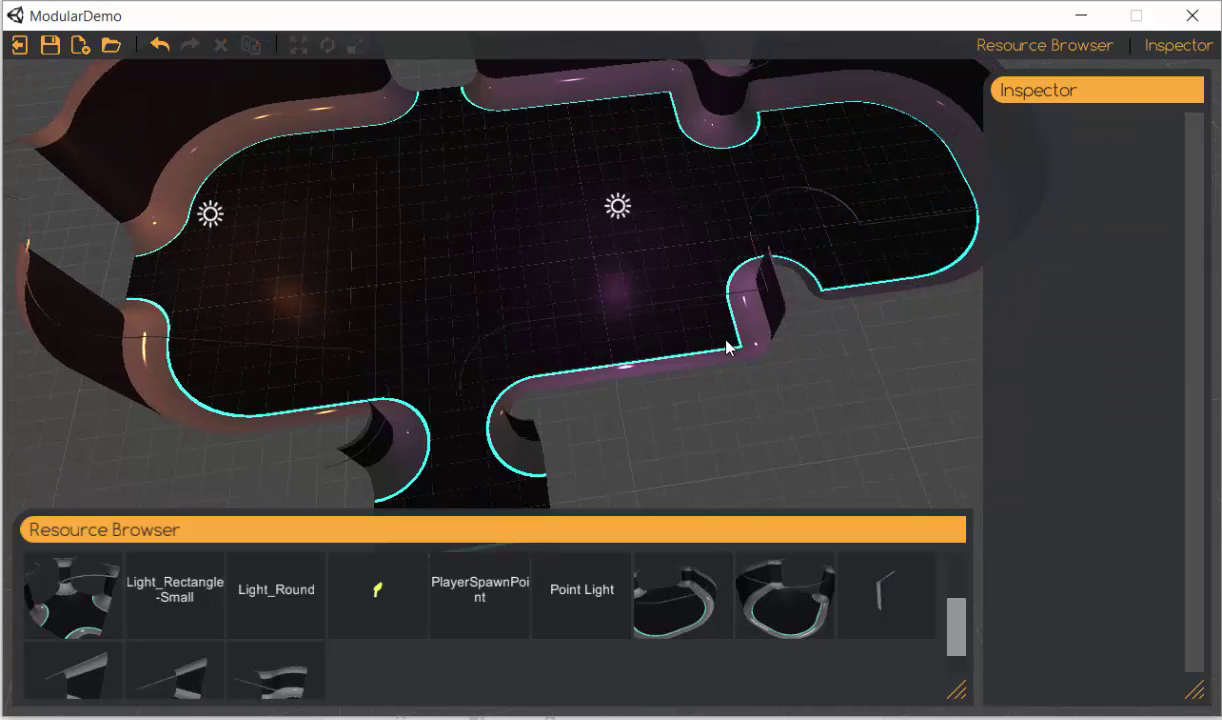
{"action": "scroll", "coordinate": [726, 342], "scroll_direction": "down", "scroll_amount": 1}
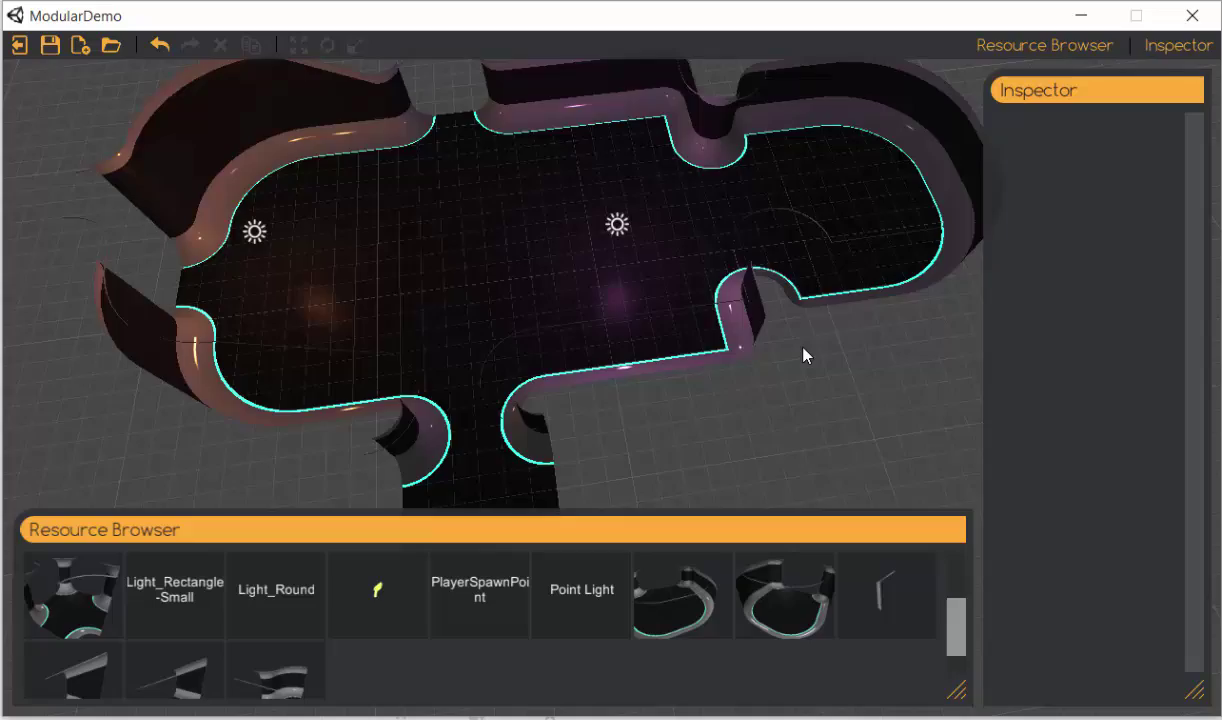
{"action": "left_click_drag", "start_coordinate": [804, 350], "coordinate": [836, 314], "text": "alt"}
{"action": "middle_click_drag", "start_coordinate": [836, 314], "coordinate": [851, 346]}
{"action": "right_click_drag", "start_coordinate": [830, 300], "coordinate": [612, 327]}
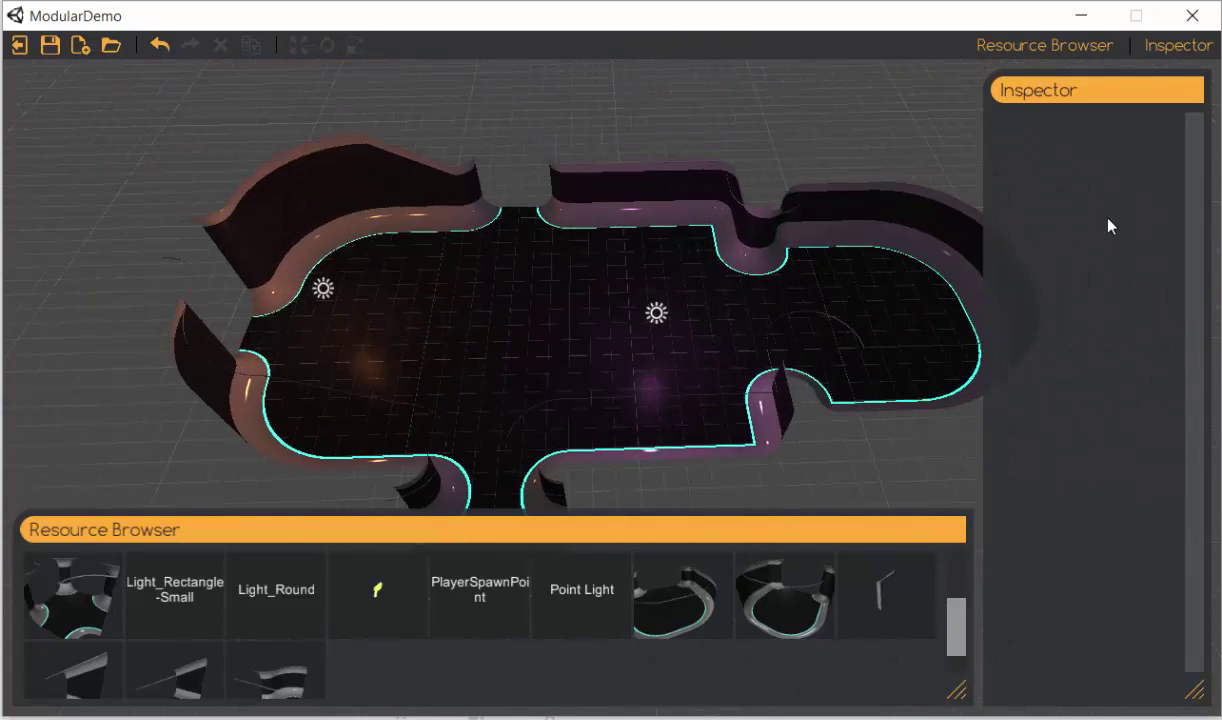
Step: Select the large room to review its properties, clear the selection and look over the map's lighting
{"action": "left_click", "coordinate": [718, 294]}
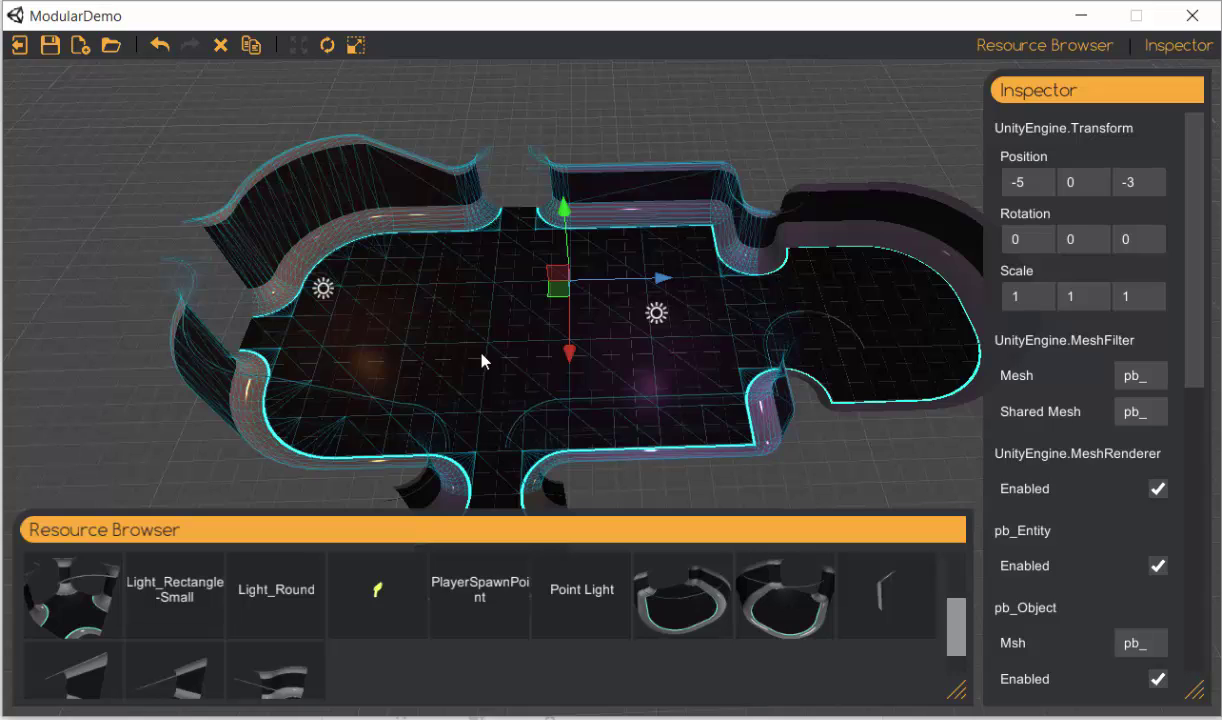
{"action": "left_click", "coordinate": [717, 135]}
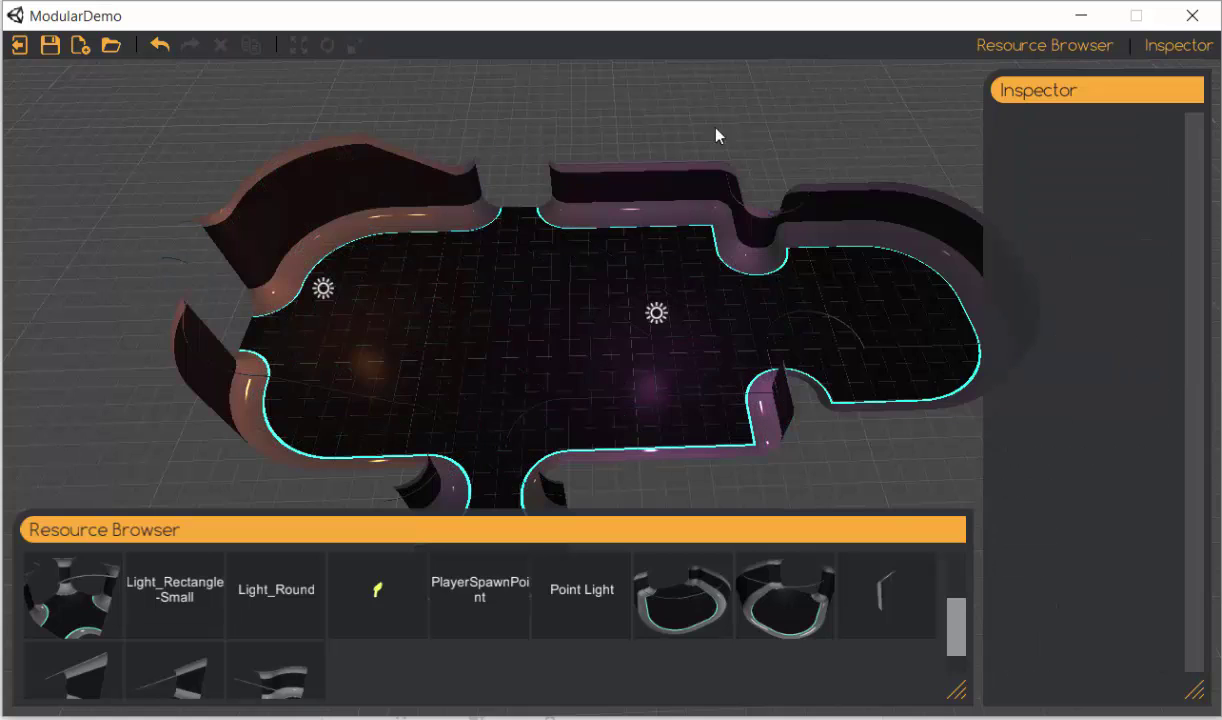
{"action": "middle_click_drag", "start_coordinate": [577, 182], "coordinate": [661, 202]}
{"action": "scroll", "coordinate": [675, 241], "scroll_direction": "down", "scroll_amount": 1}
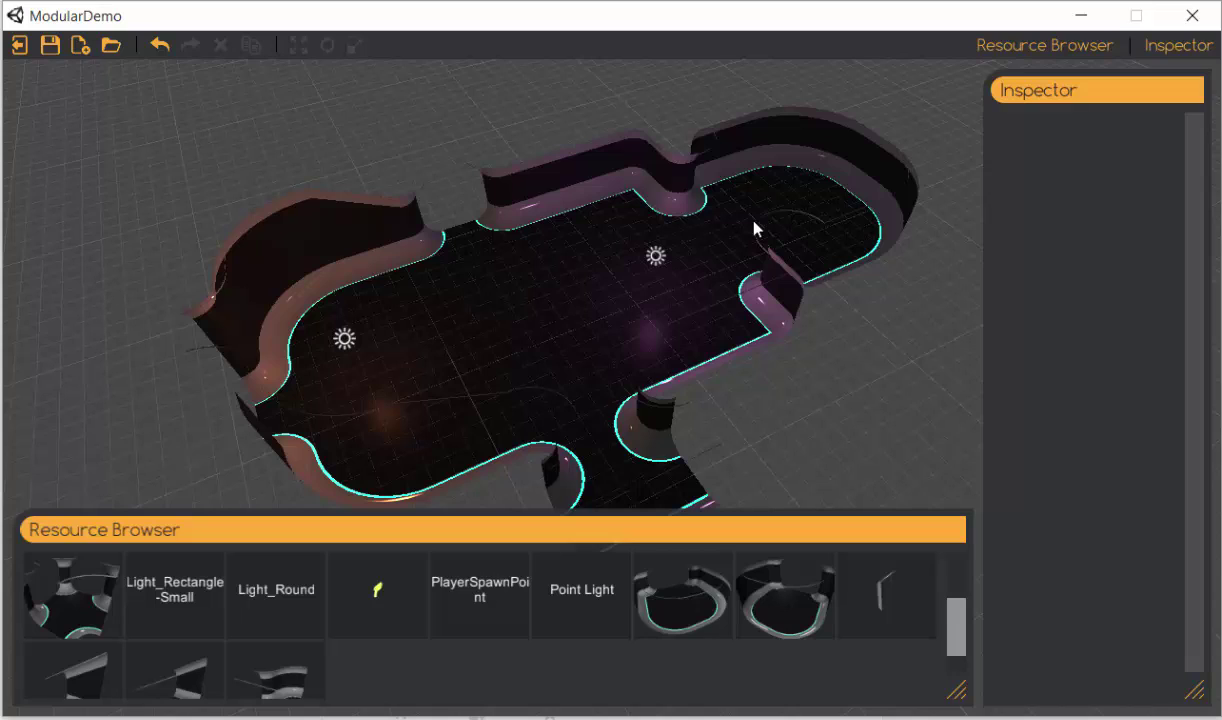
{"action": "scroll", "coordinate": [755, 229], "scroll_direction": "up", "scroll_amount": 3}
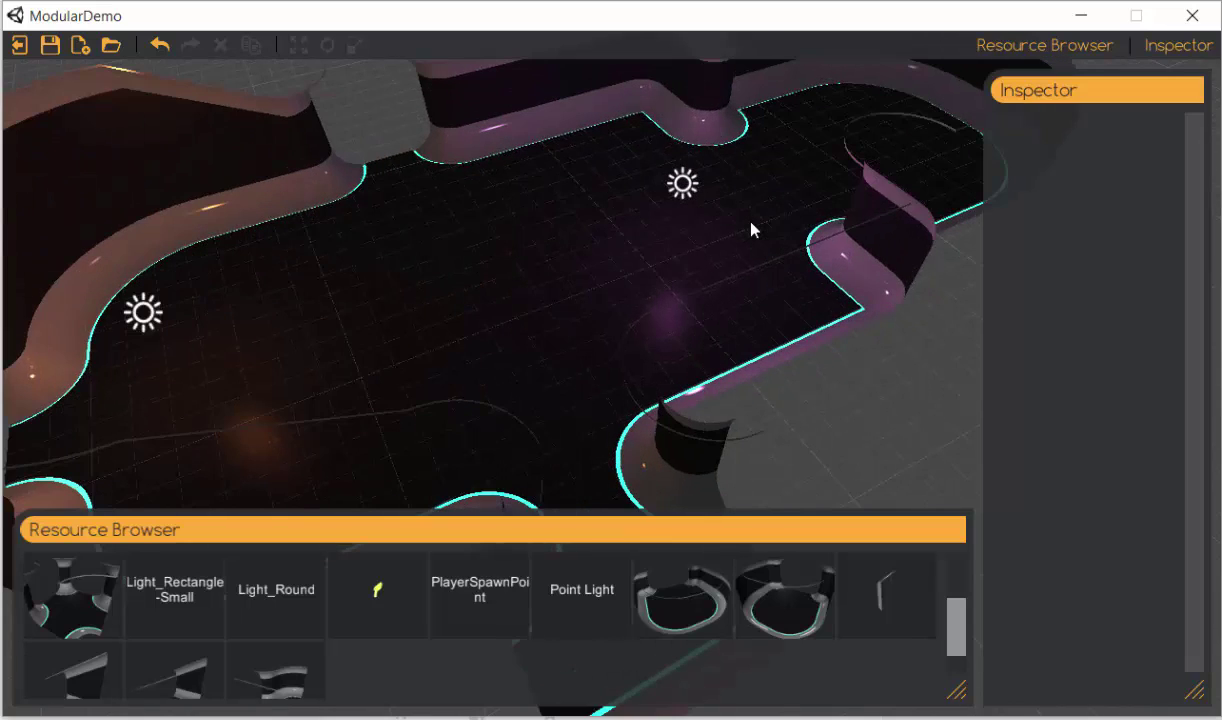
{"action": "scroll", "coordinate": [727, 318], "scroll_direction": "down", "scroll_amount": 2}
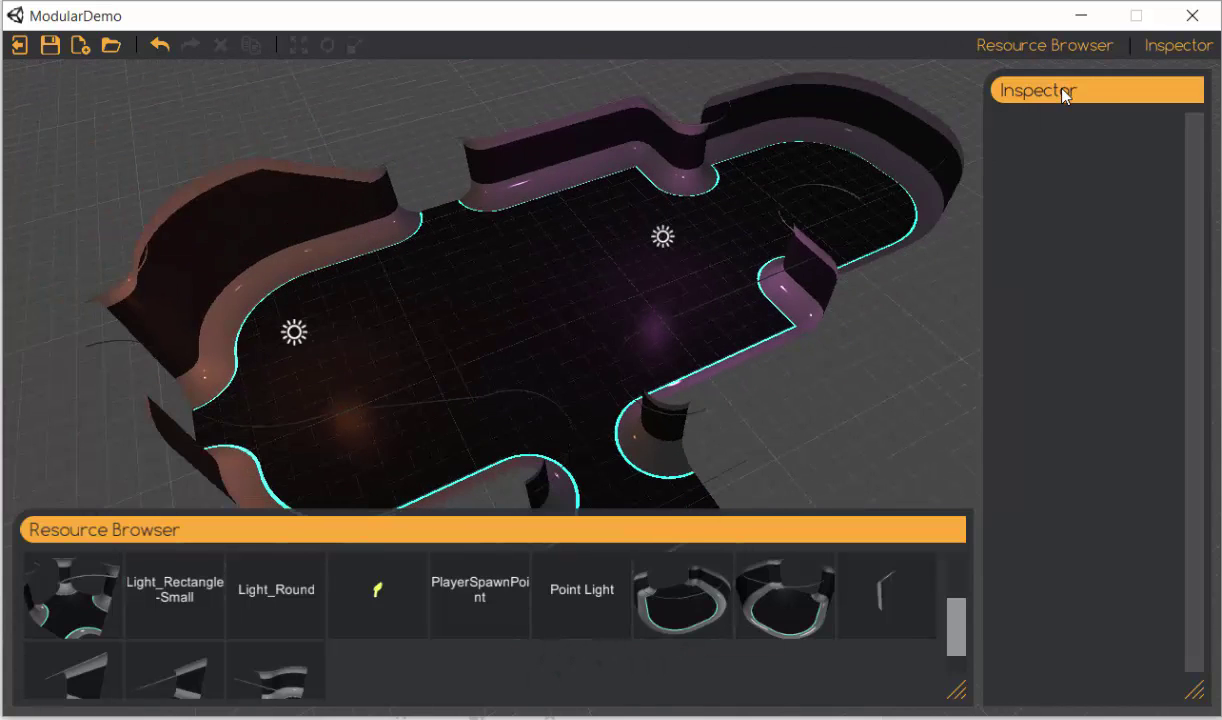
Step: Hide the Resource Browser and Inspector to view the whole map, and show both again
{"action": "left_click", "coordinate": [1000, 46]}
{"action": "left_click", "coordinate": [1182, 48]}
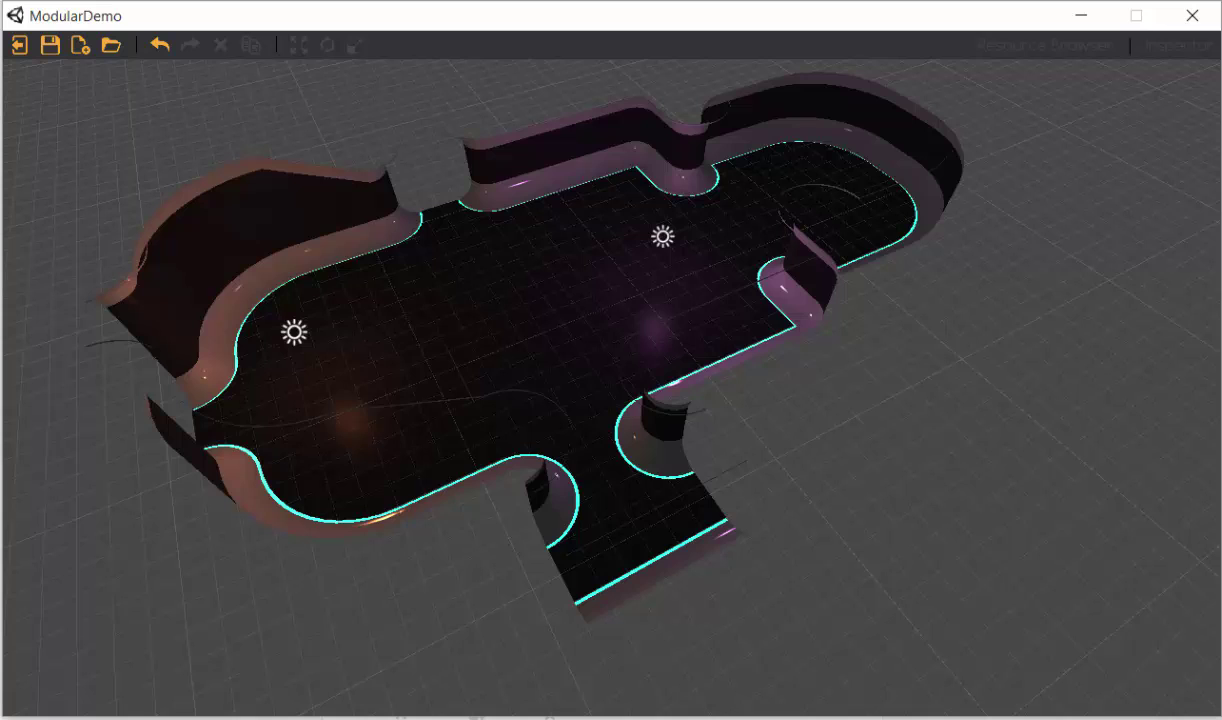
{"action": "middle_click_drag", "start_coordinate": [440, 275], "coordinate": [492, 350]}
{"action": "scroll", "coordinate": [509, 403], "scroll_direction": "down", "scroll_amount": 2}
{"action": "scroll", "coordinate": [881, 289], "scroll_direction": "up", "scroll_amount": 2}
{"action": "middle_click_drag", "start_coordinate": [922, 362], "coordinate": [920, 300]}
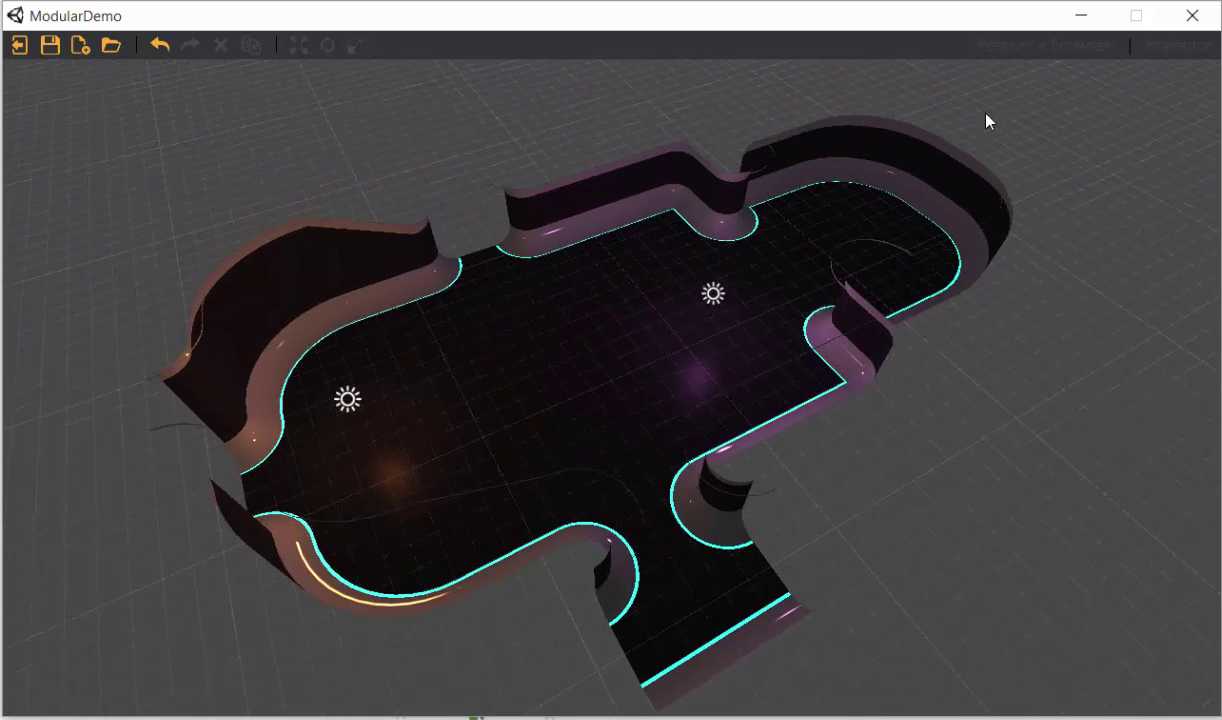
{"action": "left_click", "coordinate": [1045, 45]}
{"action": "left_click", "coordinate": [1165, 45]}
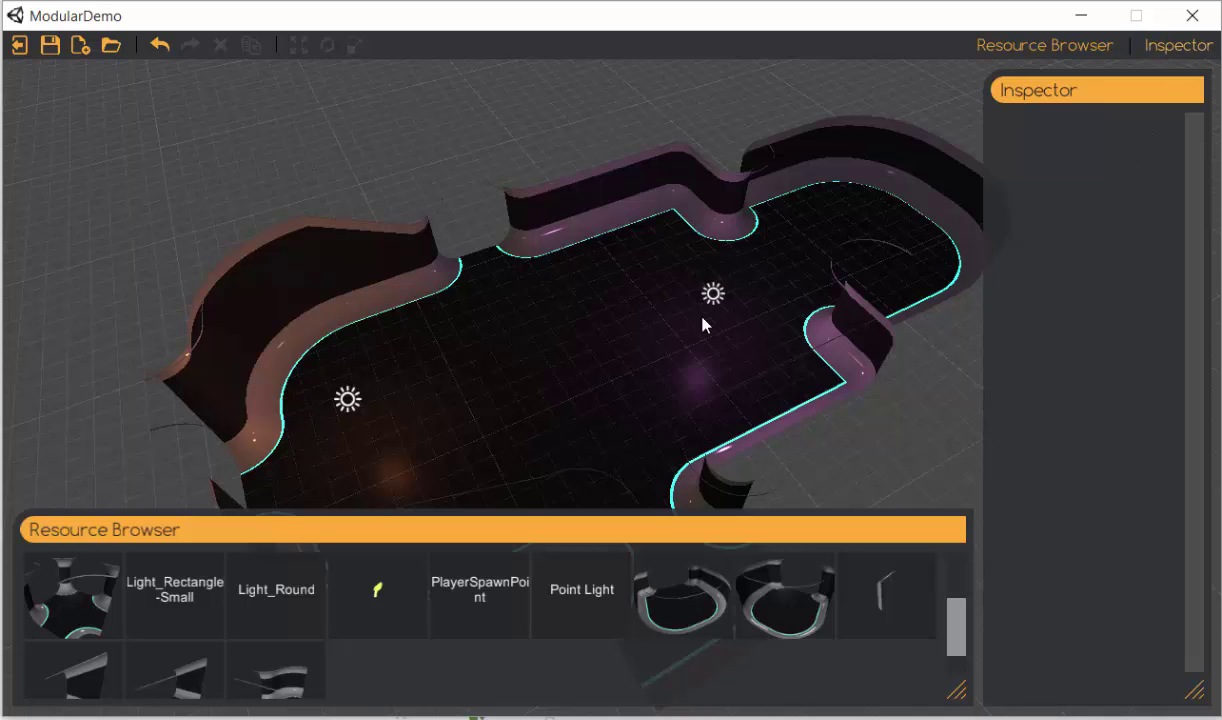
{"action": "scroll", "coordinate": [698, 326], "scroll_direction": "down", "scroll_amount": 2}
{"action": "middle_click_drag", "start_coordinate": [697, 330], "coordinate": [678, 298]}
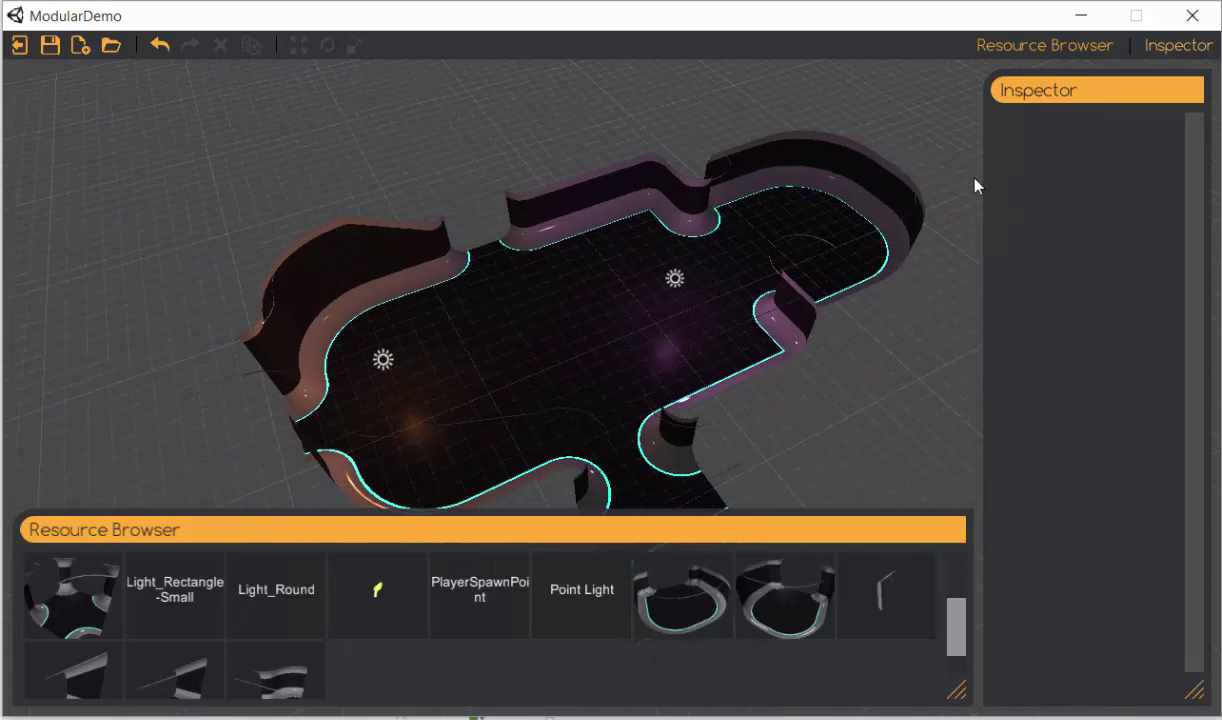
{"action": "left_click", "coordinate": [1053, 45]}
{"action": "left_click", "coordinate": [1053, 45]}
{"action": "right_click_drag", "start_coordinate": [712, 300], "coordinate": [687, 311]}
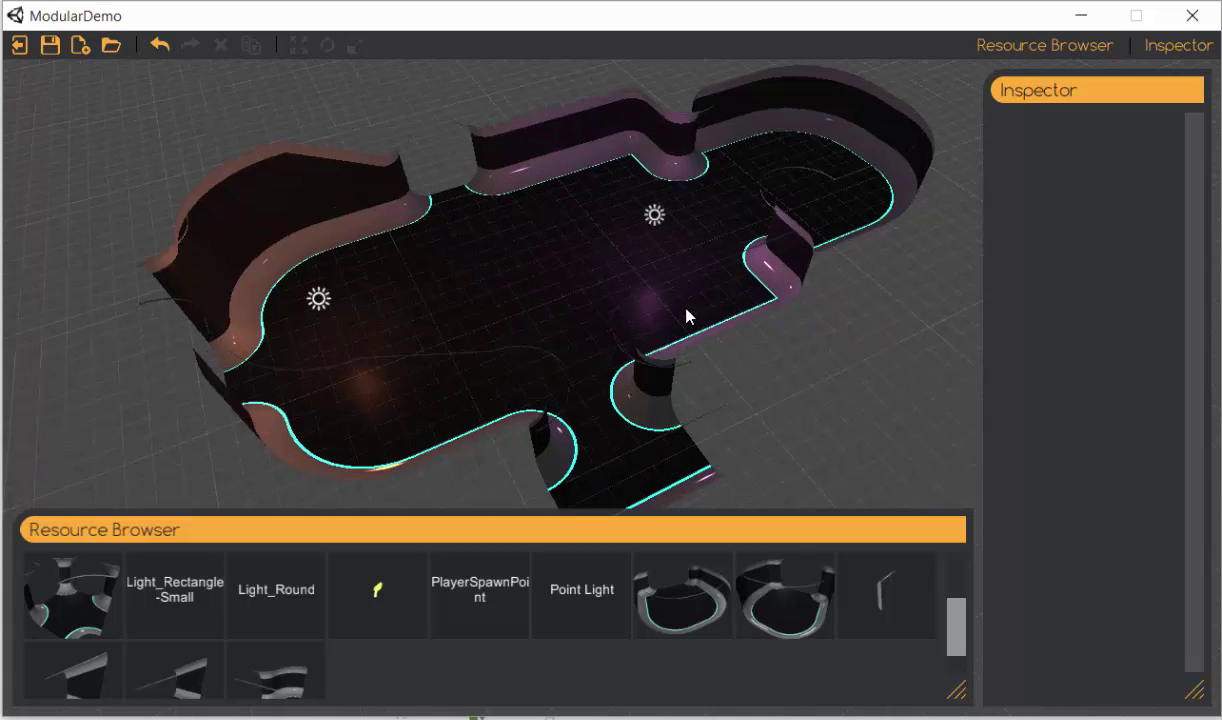
{"action": "scroll", "coordinate": [687, 311], "scroll_direction": "up", "scroll_amount": 2}
{"action": "middle_click_drag", "start_coordinate": [687, 311], "coordinate": [685, 346]}
{"action": "right_click_drag", "start_coordinate": [675, 320], "coordinate": [663, 324]}
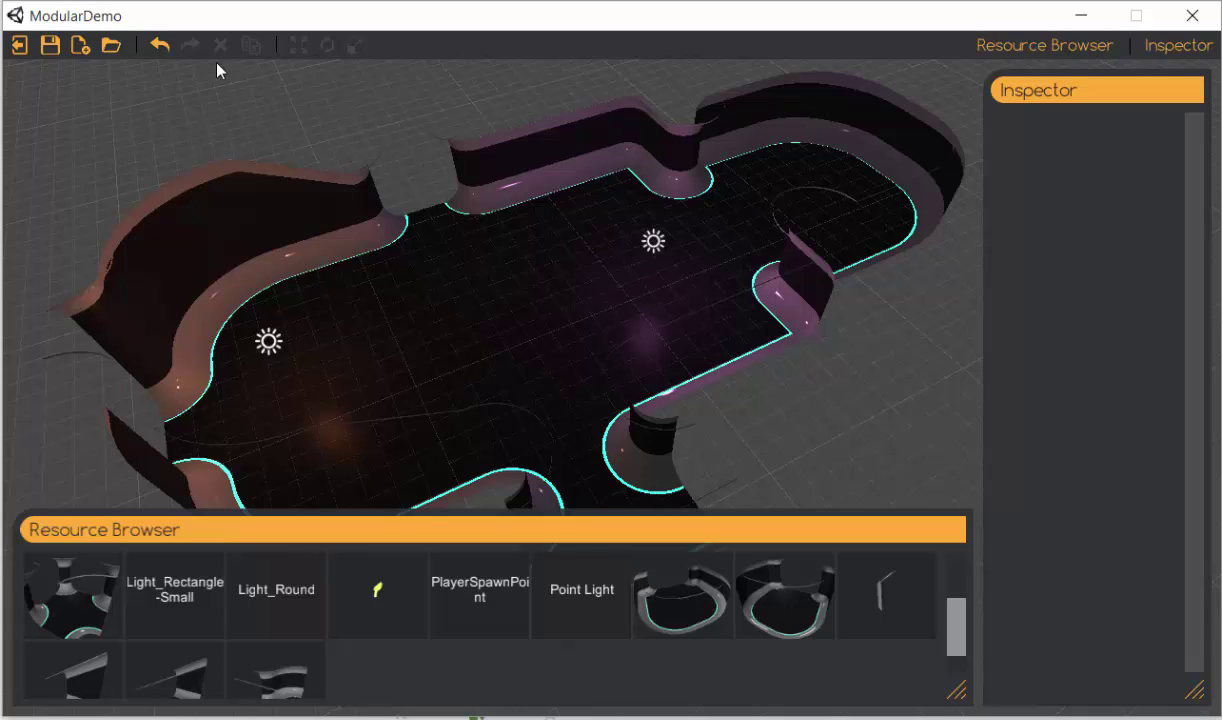
Step: Save the scene under the name meee in the giles-demo/Assets folder
{"action": "left_click", "coordinate": [49, 45]}
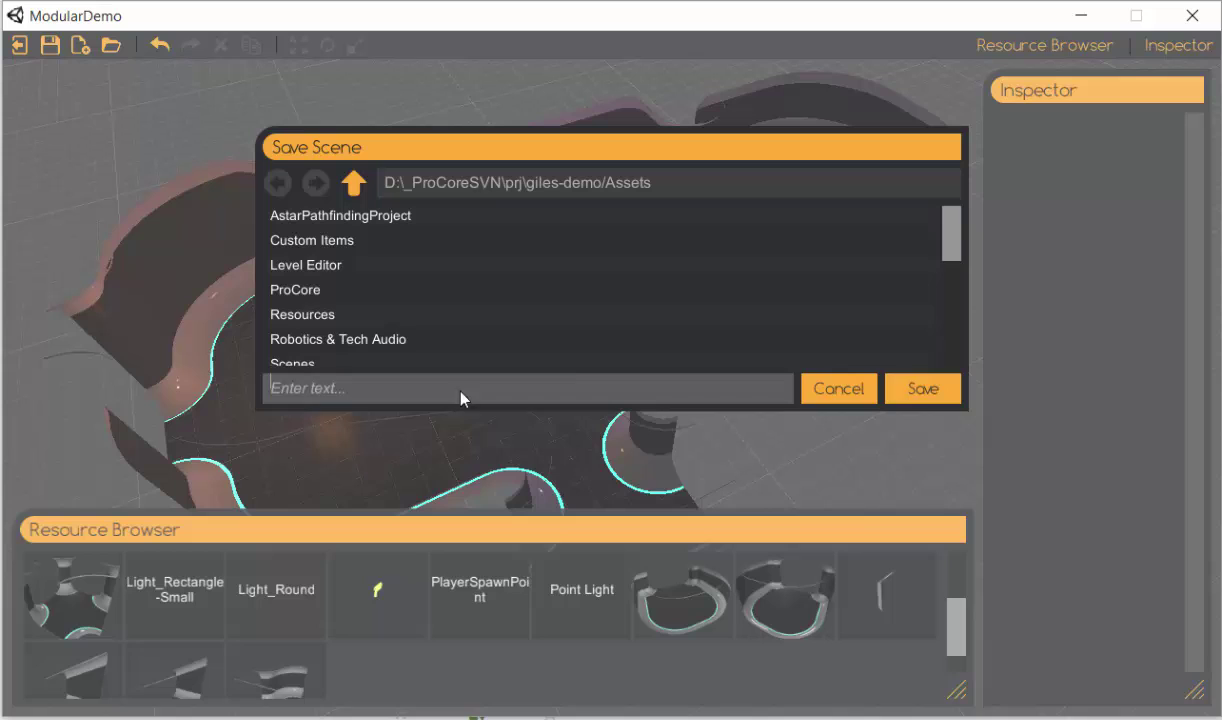
{"action": "left_click", "coordinate": [353, 183]}
{"action": "left_click", "coordinate": [353, 183]}
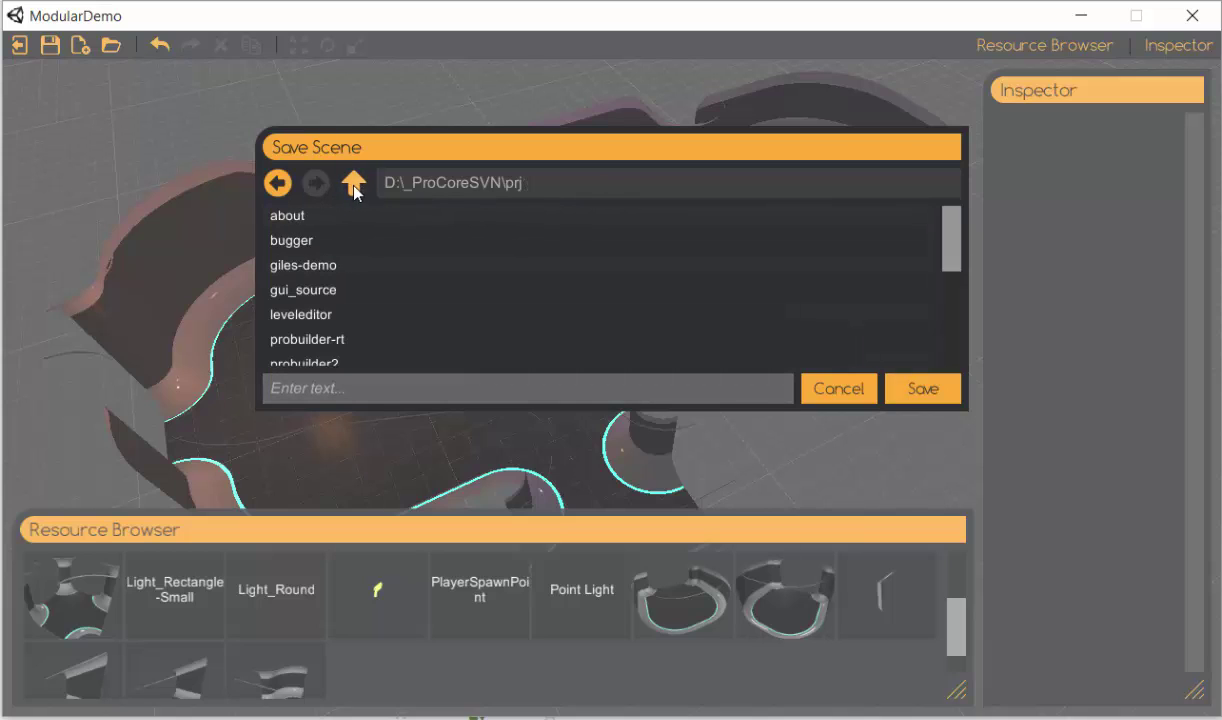
{"action": "left_click", "coordinate": [277, 183]}
{"action": "left_click", "coordinate": [277, 183]}
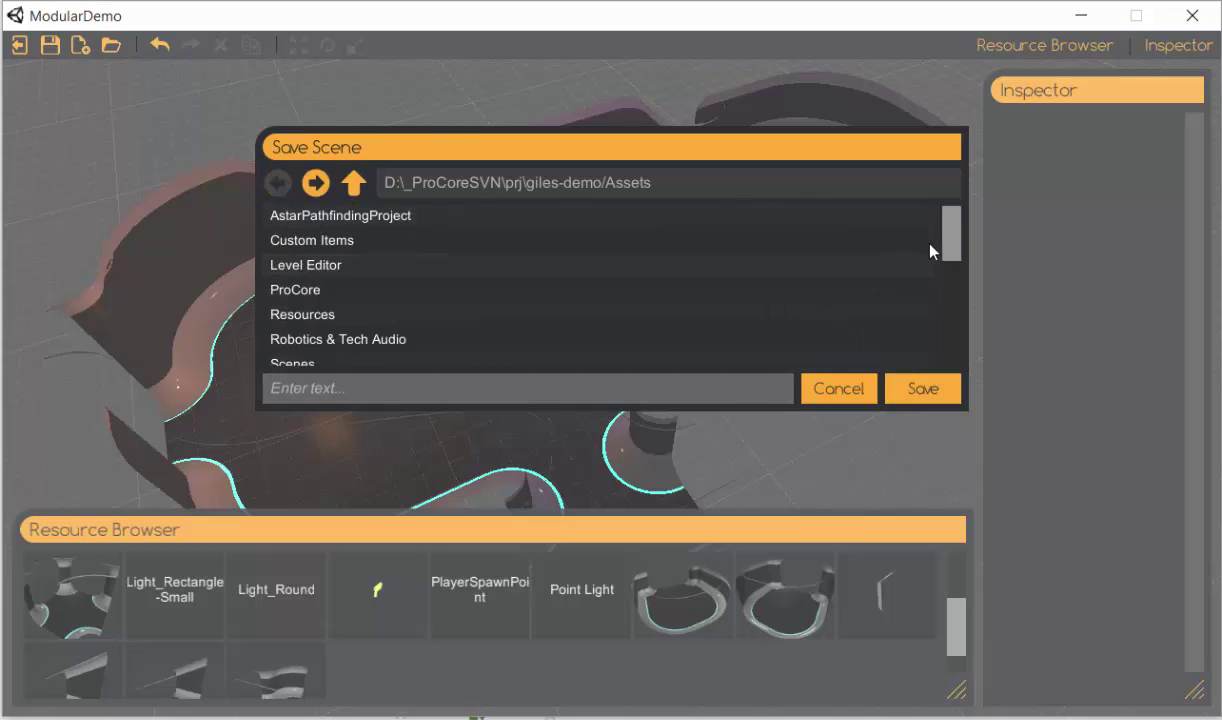
{"action": "left_click_drag", "start_coordinate": [947, 238], "coordinate": [950, 345]}
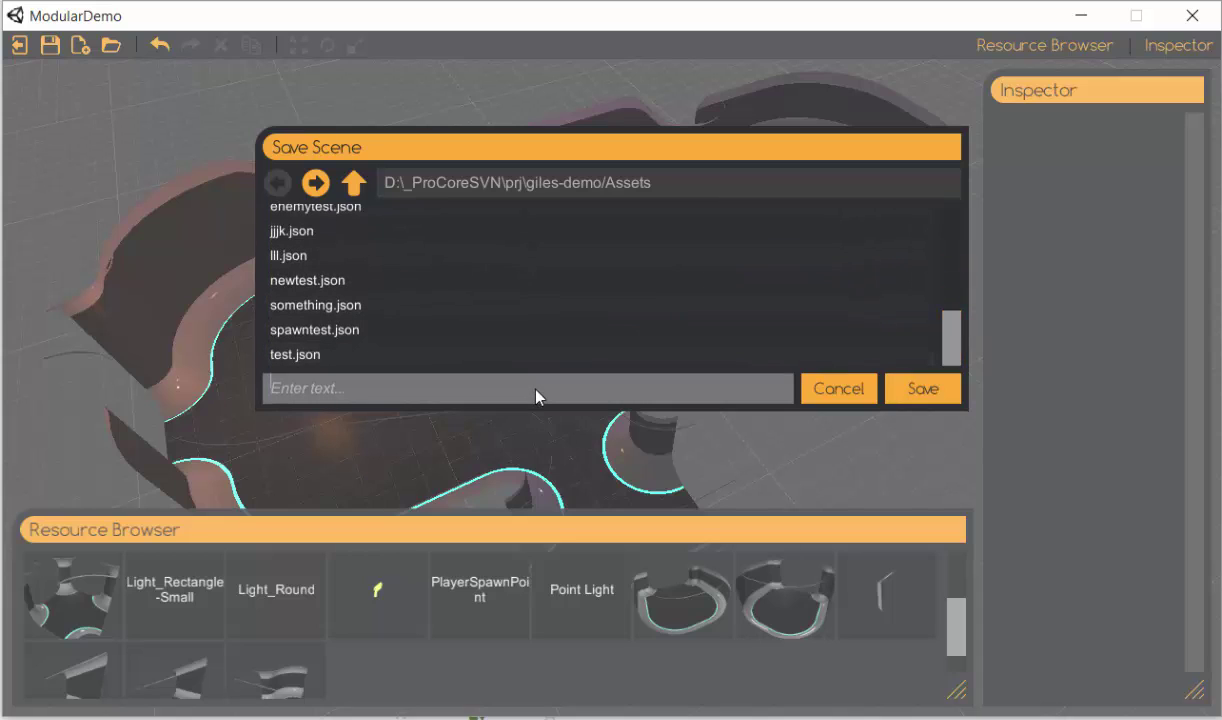
{"action": "left_click", "coordinate": [538, 396]}
{"action": "type", "text": "meee"}
{"action": "left_click", "coordinate": [938, 389]}
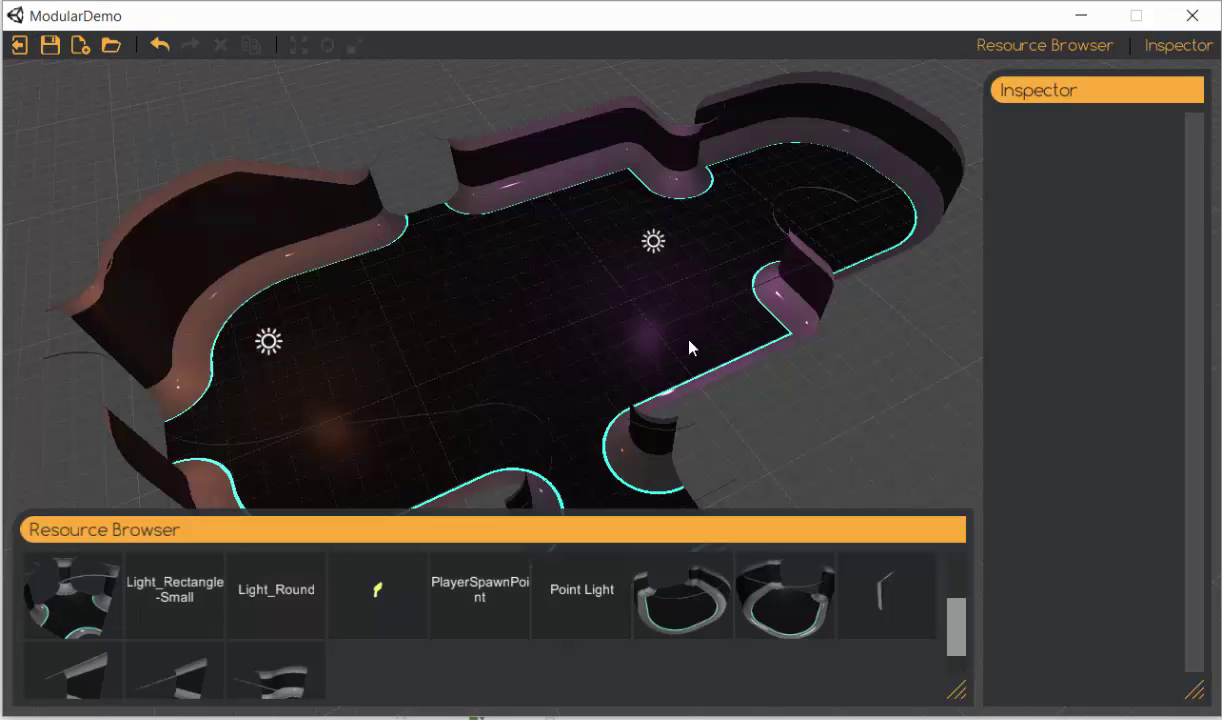
{"action": "middle_click_drag", "start_coordinate": [628, 267], "coordinate": [604, 238]}
{"action": "scroll", "coordinate": [604, 238], "scroll_direction": "down", "scroll_amount": 1}
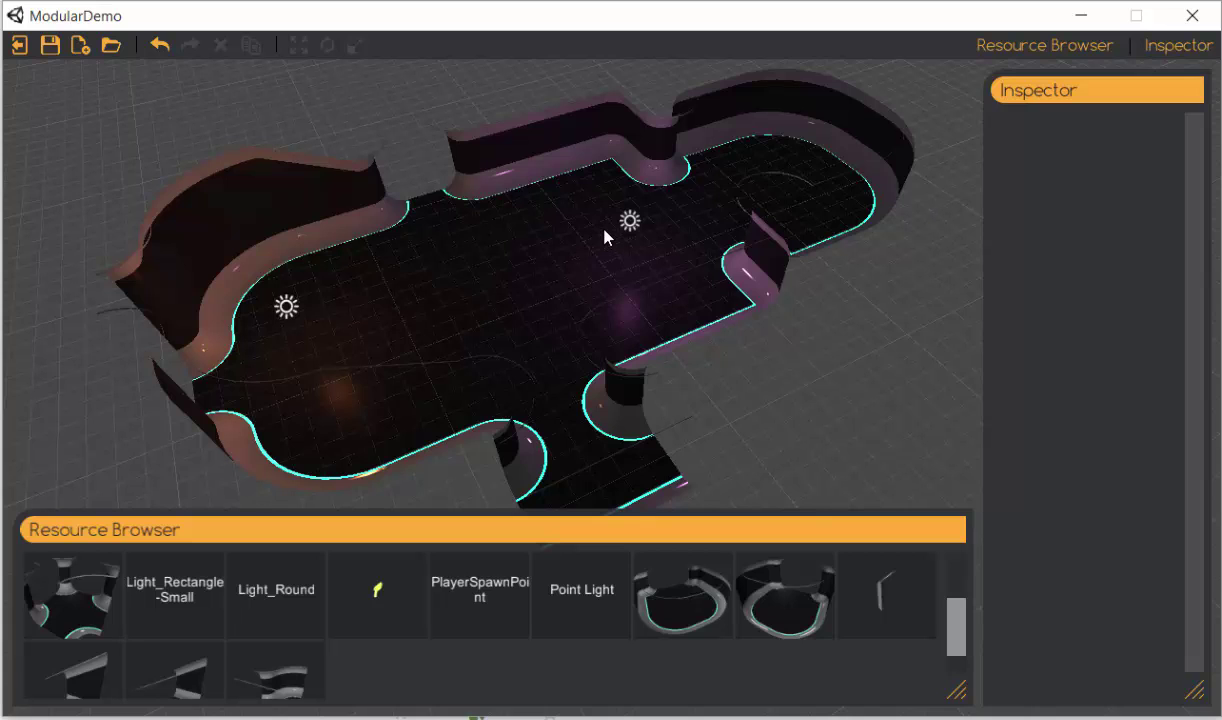
{"action": "scroll", "coordinate": [604, 230], "scroll_direction": "up", "scroll_amount": 2}
{"action": "middle_click_drag", "start_coordinate": [600, 227], "coordinate": [609, 274]}
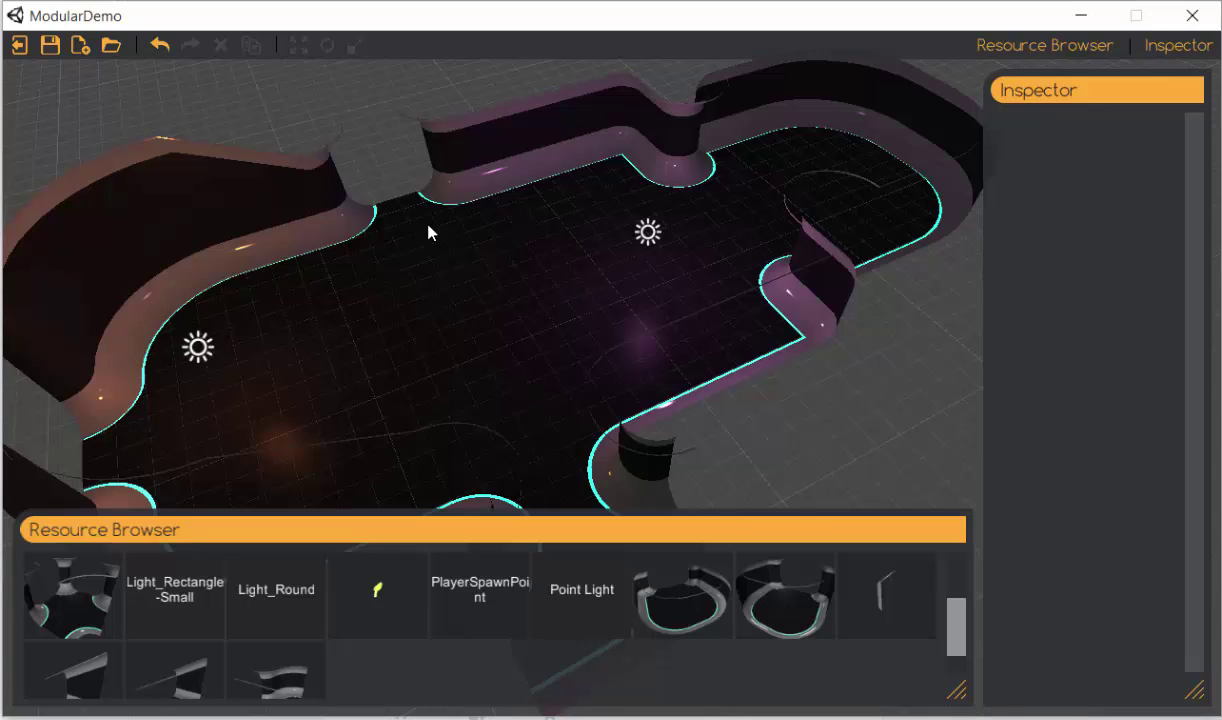
{"action": "scroll", "coordinate": [439, 275], "scroll_direction": "down", "scroll_amount": 3}
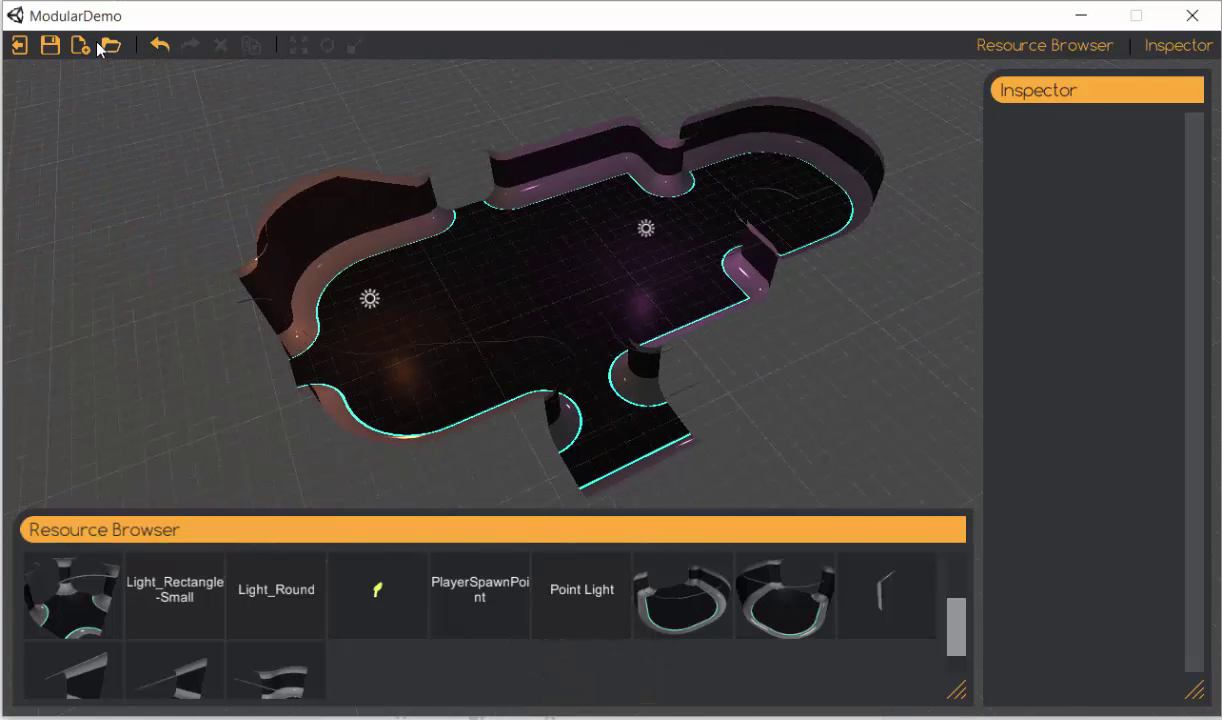
Step: Open the saved scene bigtest.json and look over its rooms and placed items
{"action": "left_click", "coordinate": [112, 46]}
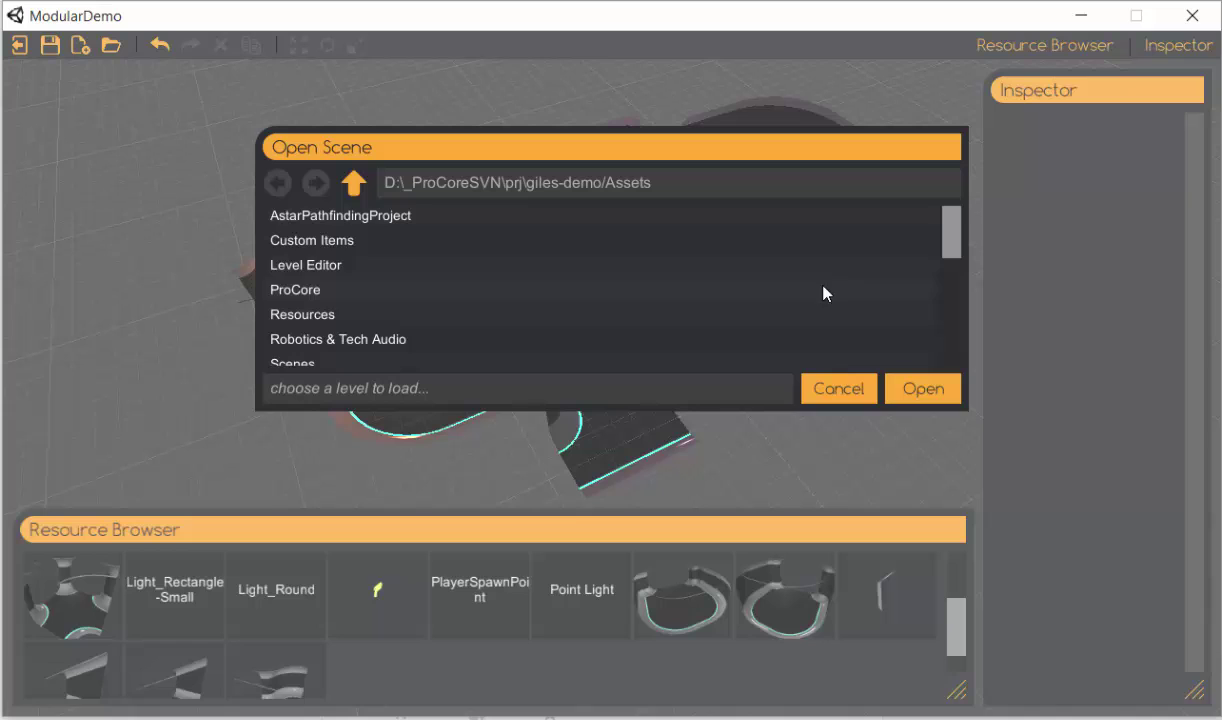
{"action": "left_click_drag", "start_coordinate": [949, 240], "coordinate": [949, 293]}
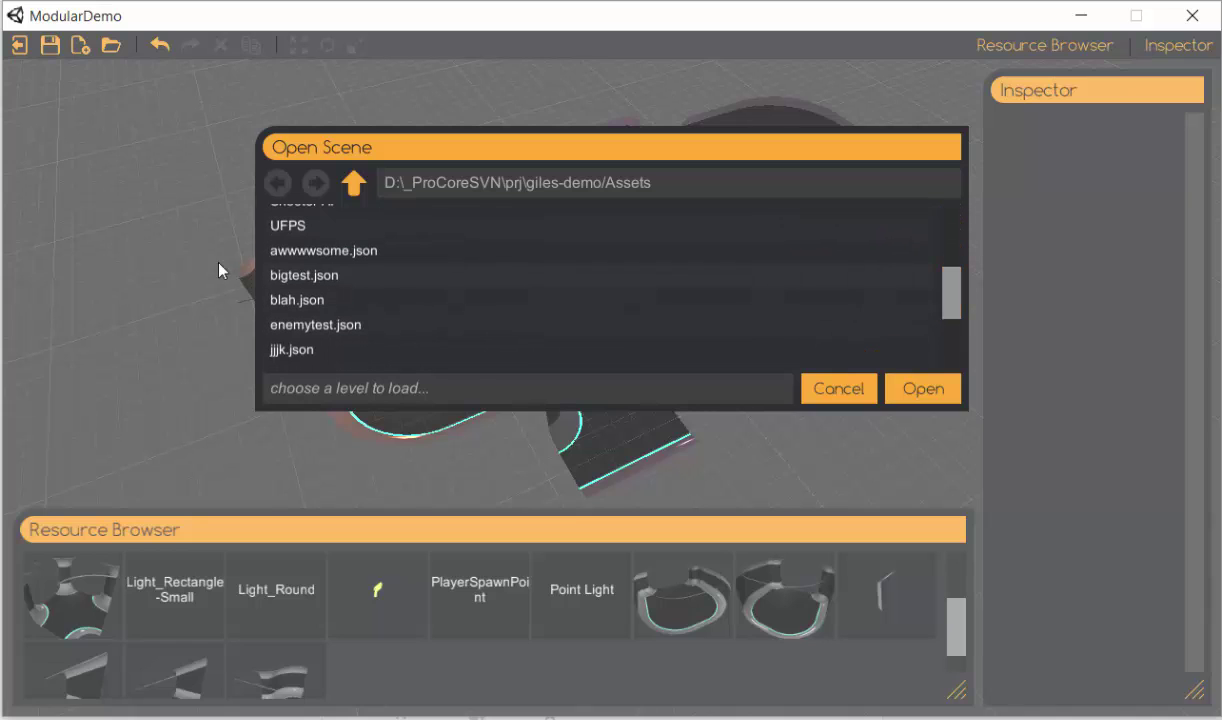
{"action": "left_click", "coordinate": [322, 275]}
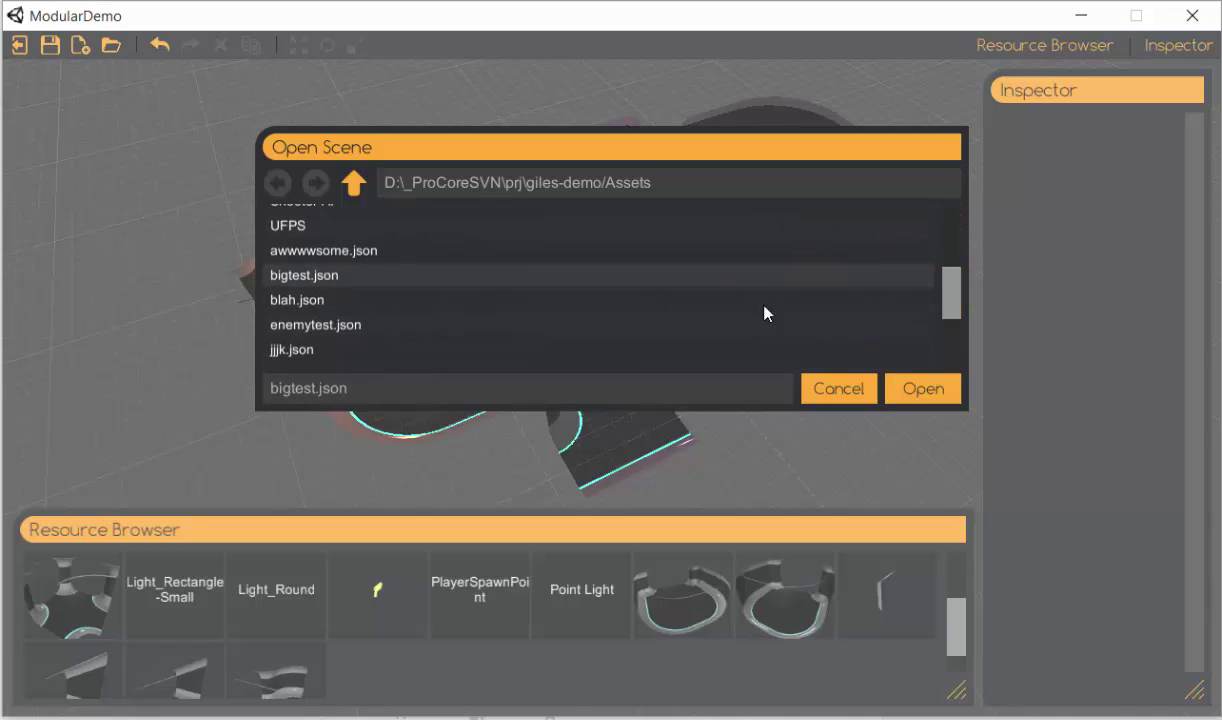
{"action": "left_click", "coordinate": [924, 398]}
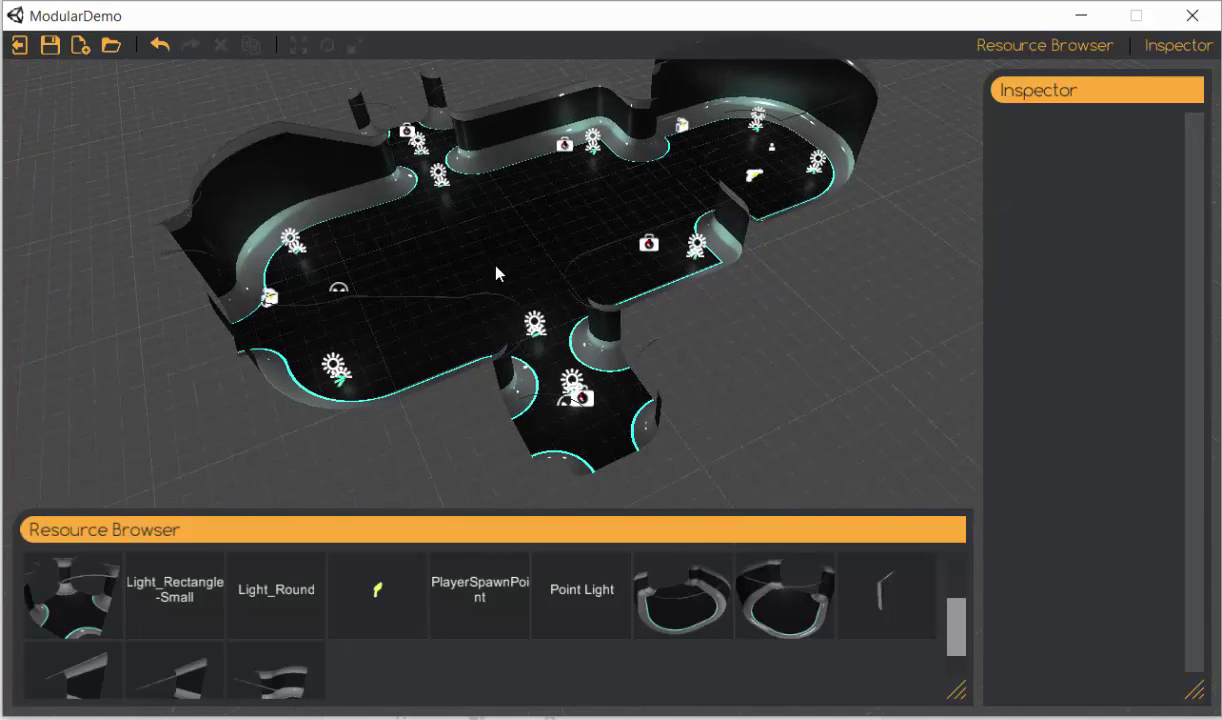
{"action": "right_click_drag", "start_coordinate": [446, 302], "coordinate": [352, 300]}
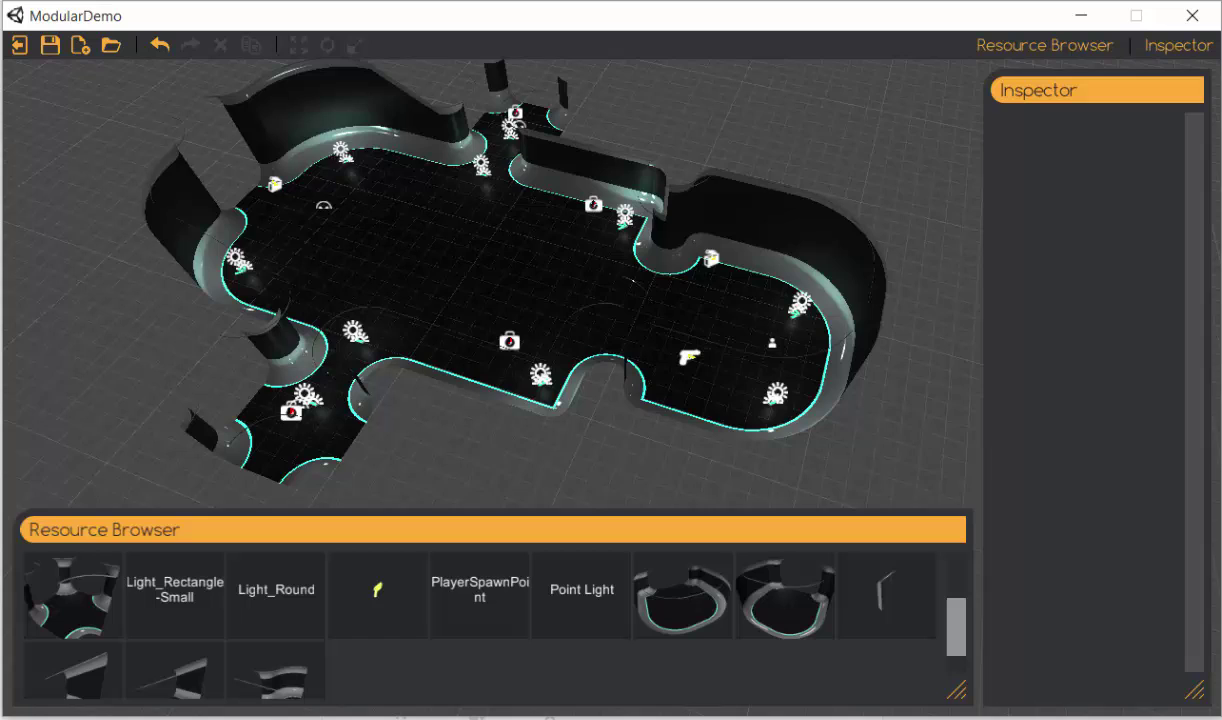
{"action": "middle_click_drag", "start_coordinate": [446, 315], "coordinate": [441, 320]}
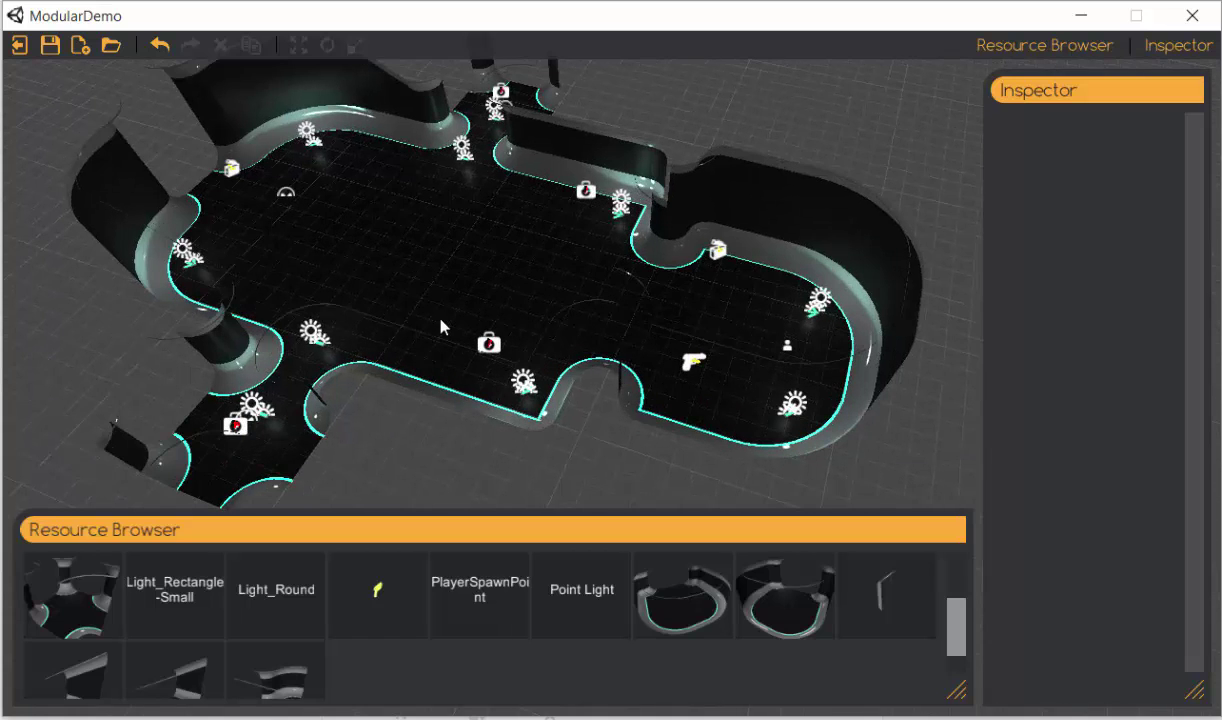
Step: Open the saved scene meee.json from the Assets folder
{"action": "left_click", "coordinate": [111, 45]}
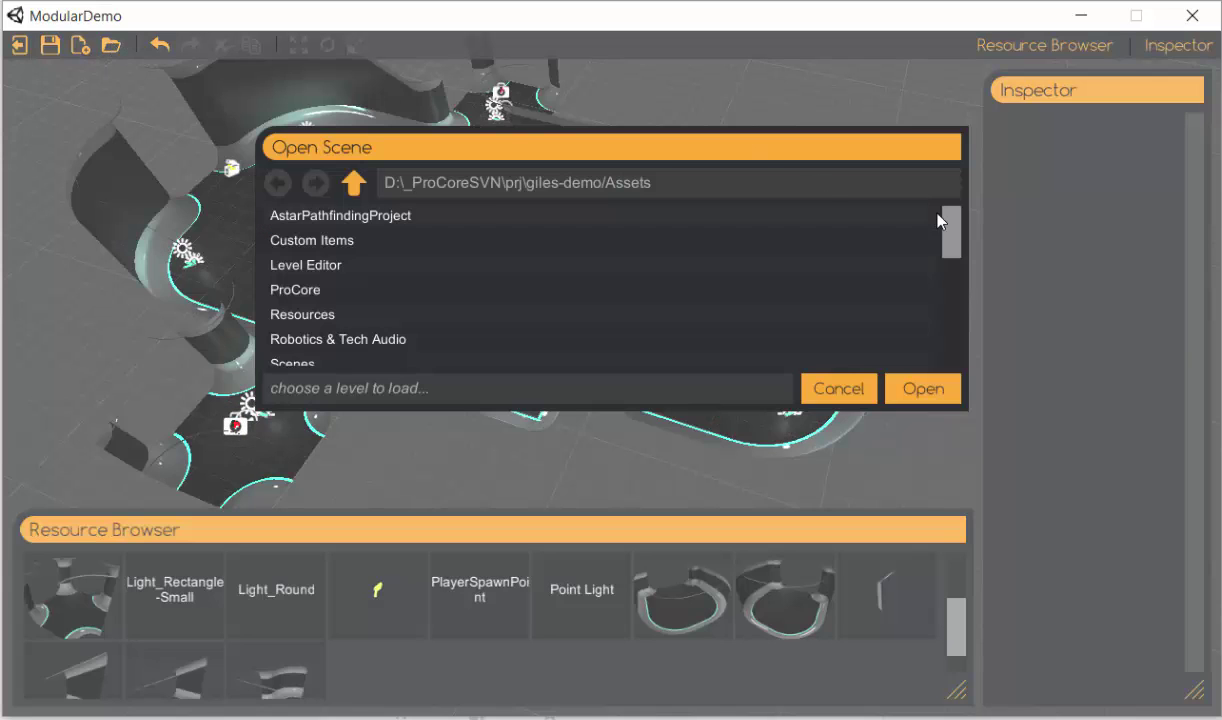
{"action": "left_click_drag", "start_coordinate": [950, 225], "coordinate": [816, 320]}
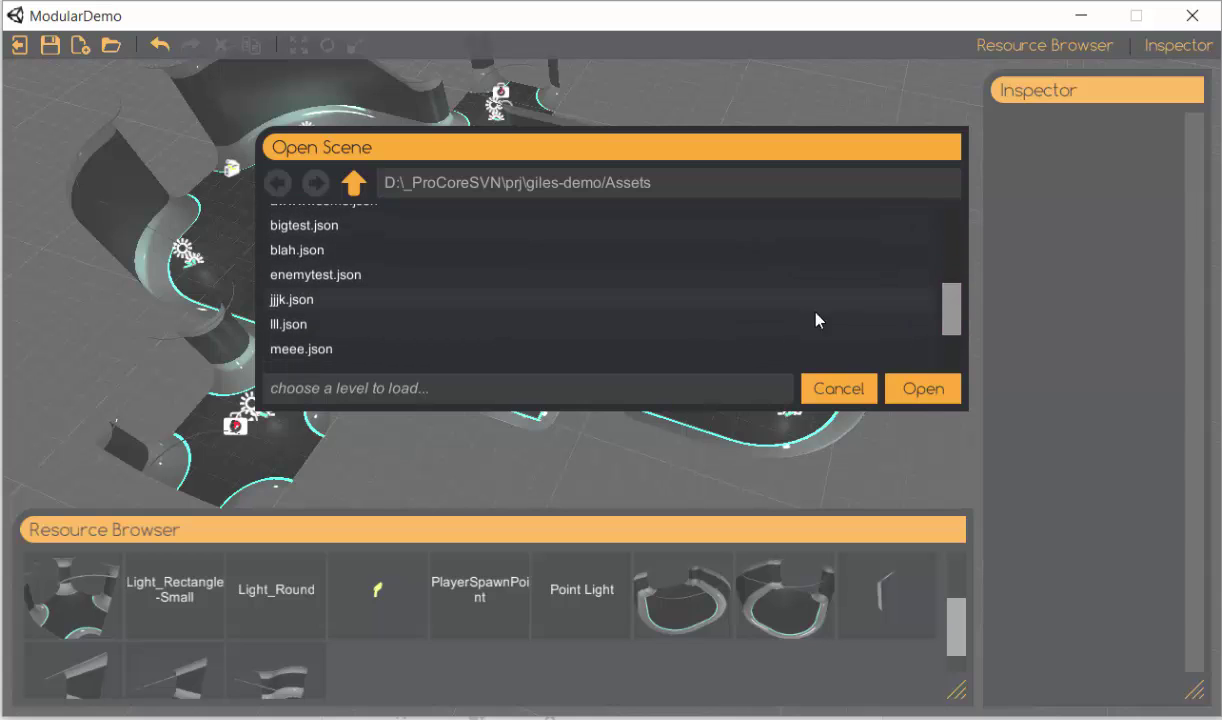
{"action": "left_click", "coordinate": [376, 355]}
{"action": "left_click", "coordinate": [922, 388]}
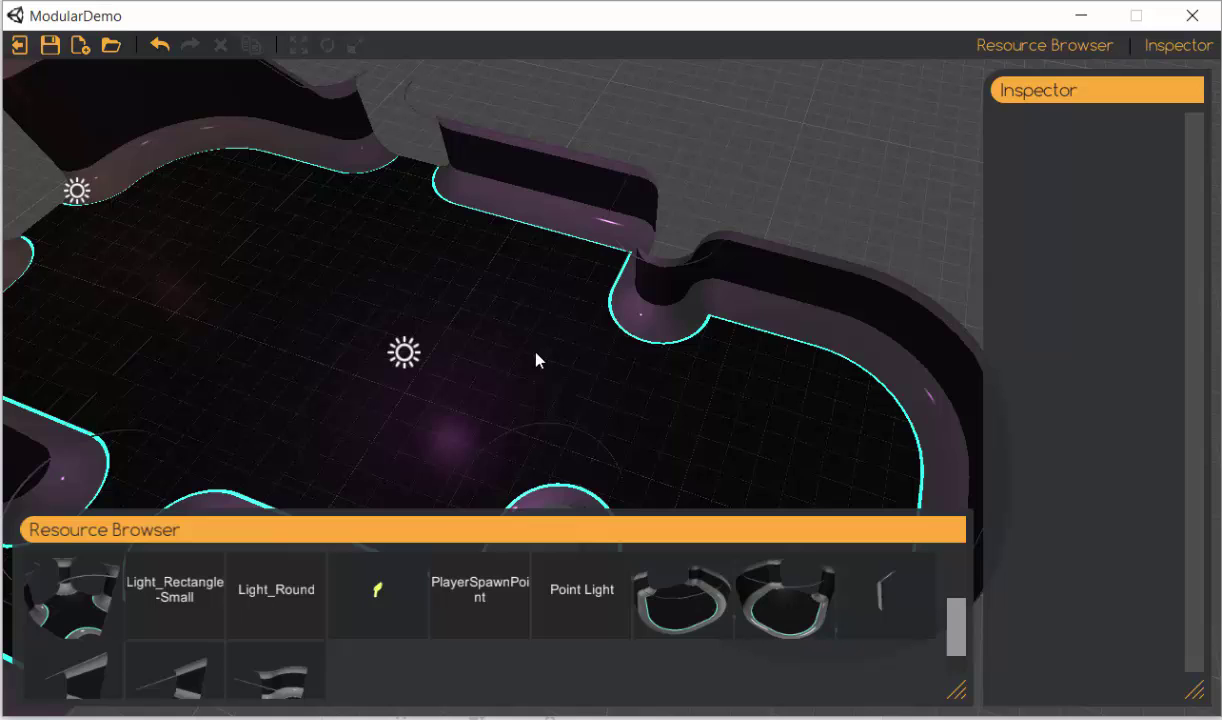
Step: Add an enemy spawn point and move it to position -2, 1, -12 near the orange light in the large room
{"action": "scroll", "coordinate": [477, 625], "scroll_direction": "up", "scroll_amount": 1}
{"action": "scroll", "coordinate": [337, 648], "scroll_direction": "up", "scroll_amount": 1}
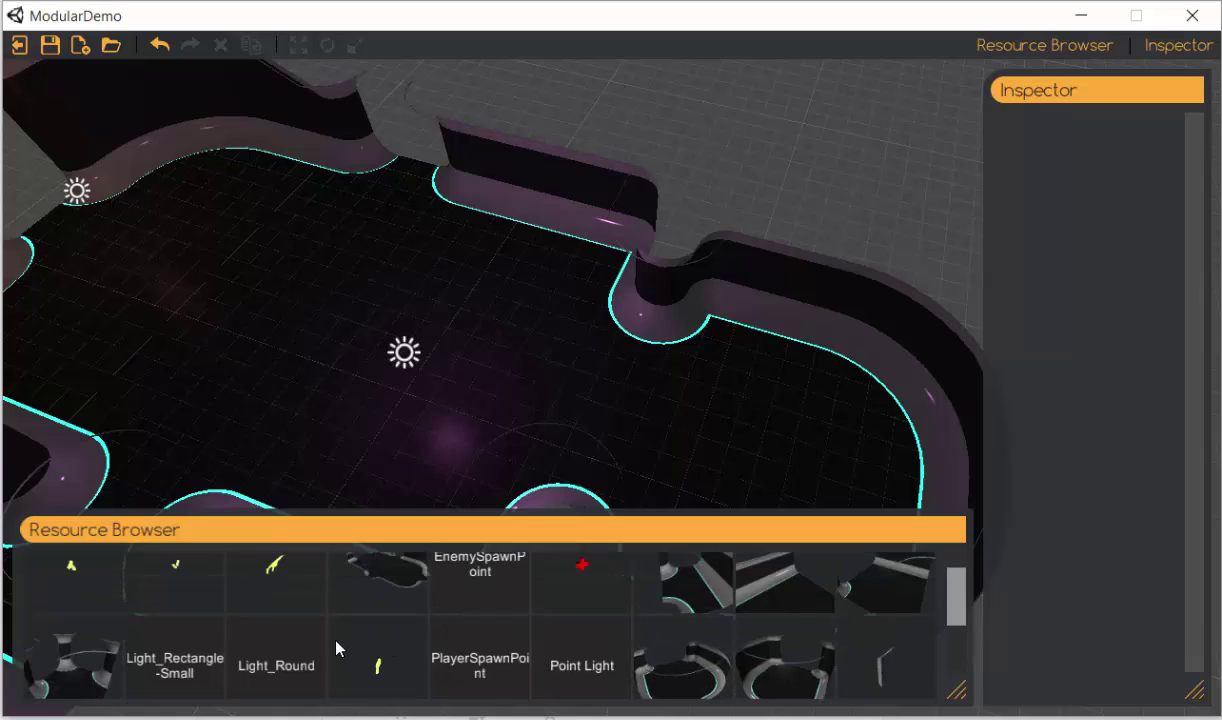
{"action": "scroll", "coordinate": [409, 633], "scroll_direction": "down", "scroll_amount": 1}
{"action": "scroll", "coordinate": [420, 637], "scroll_direction": "up", "scroll_amount": 1}
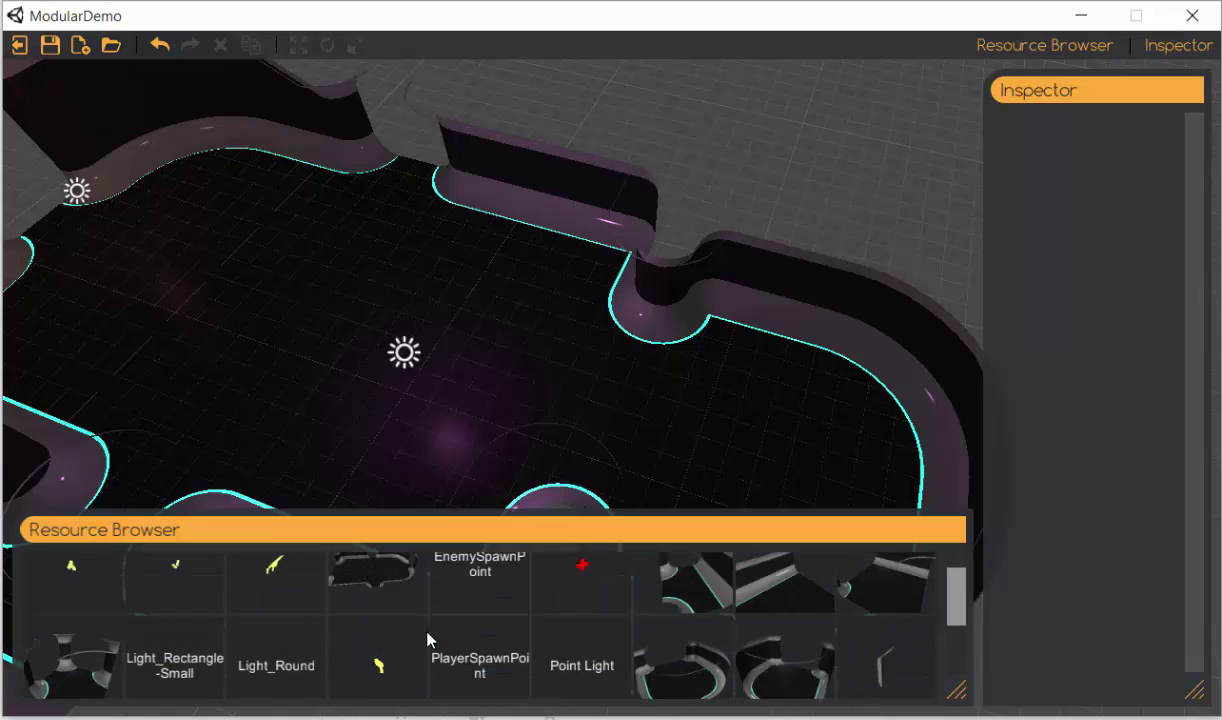
{"action": "left_click", "coordinate": [510, 586]}
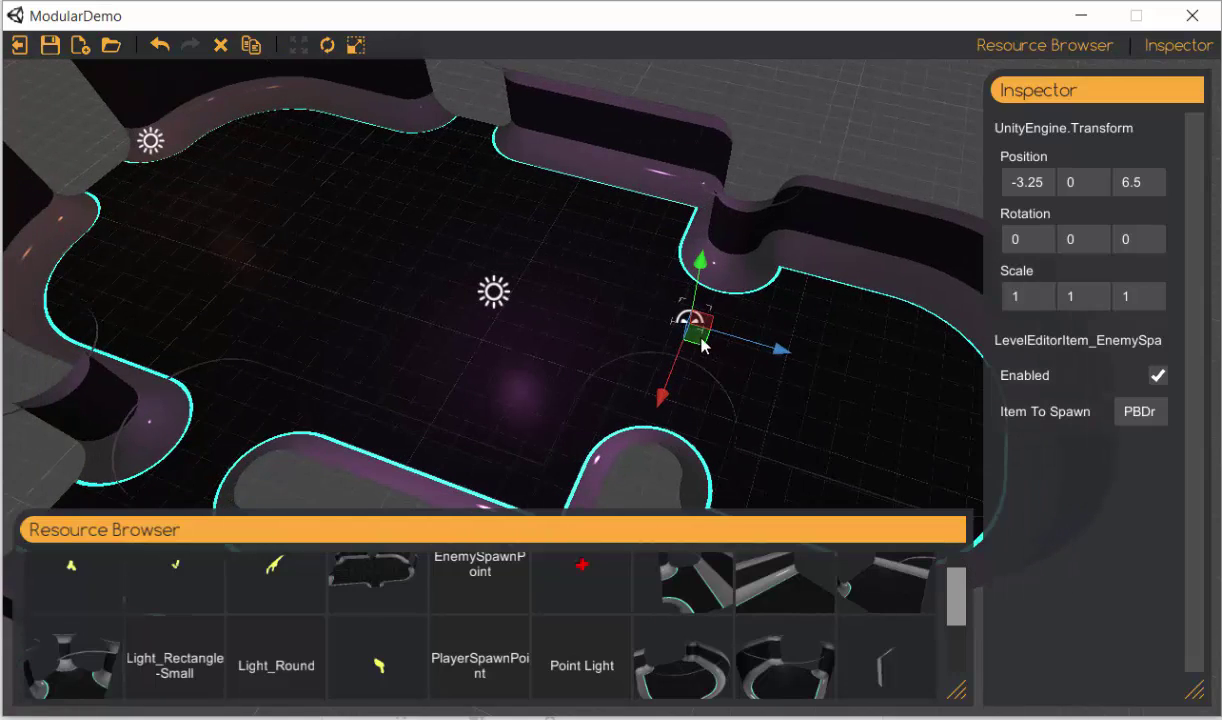
{"action": "left_click_drag", "start_coordinate": [701, 343], "coordinate": [243, 221]}
{"action": "middle_click_drag", "start_coordinate": [243, 221], "coordinate": [442, 338]}
{"action": "scroll", "coordinate": [441, 345], "scroll_direction": "up", "scroll_amount": 3}
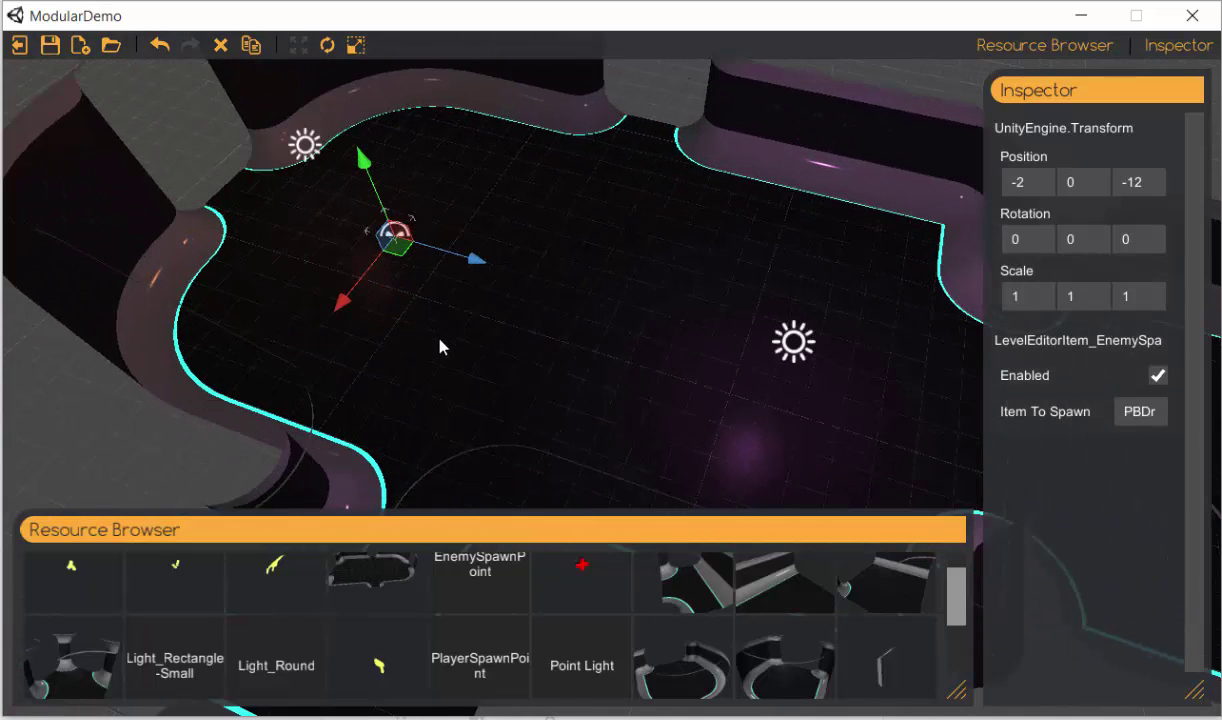
{"action": "left_click_drag", "start_coordinate": [369, 169], "coordinate": [347, 131]}
Step: Add a player spawn point in the rounded end piece and place it at position -2, 0, 12
{"action": "left_click_drag", "start_coordinate": [385, 370], "coordinate": [436, 336], "text": "alt"}
{"action": "scroll", "coordinate": [511, 330], "scroll_direction": "down", "scroll_amount": 4}
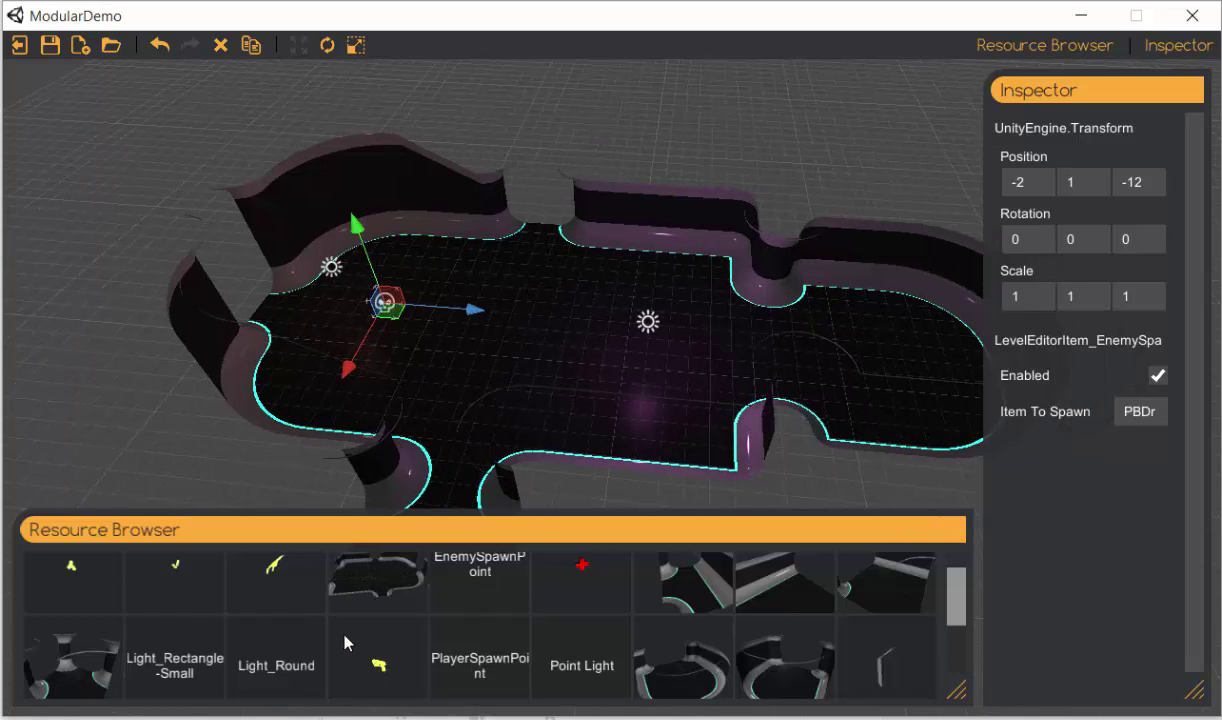
{"action": "scroll", "coordinate": [472, 668], "scroll_direction": "up", "scroll_amount": 1}
{"action": "scroll", "coordinate": [477, 670], "scroll_direction": "down", "scroll_amount": 1}
{"action": "left_click_drag", "start_coordinate": [485, 676], "coordinate": [611, 340]}
{"action": "left_click_drag", "start_coordinate": [527, 355], "coordinate": [822, 377]}
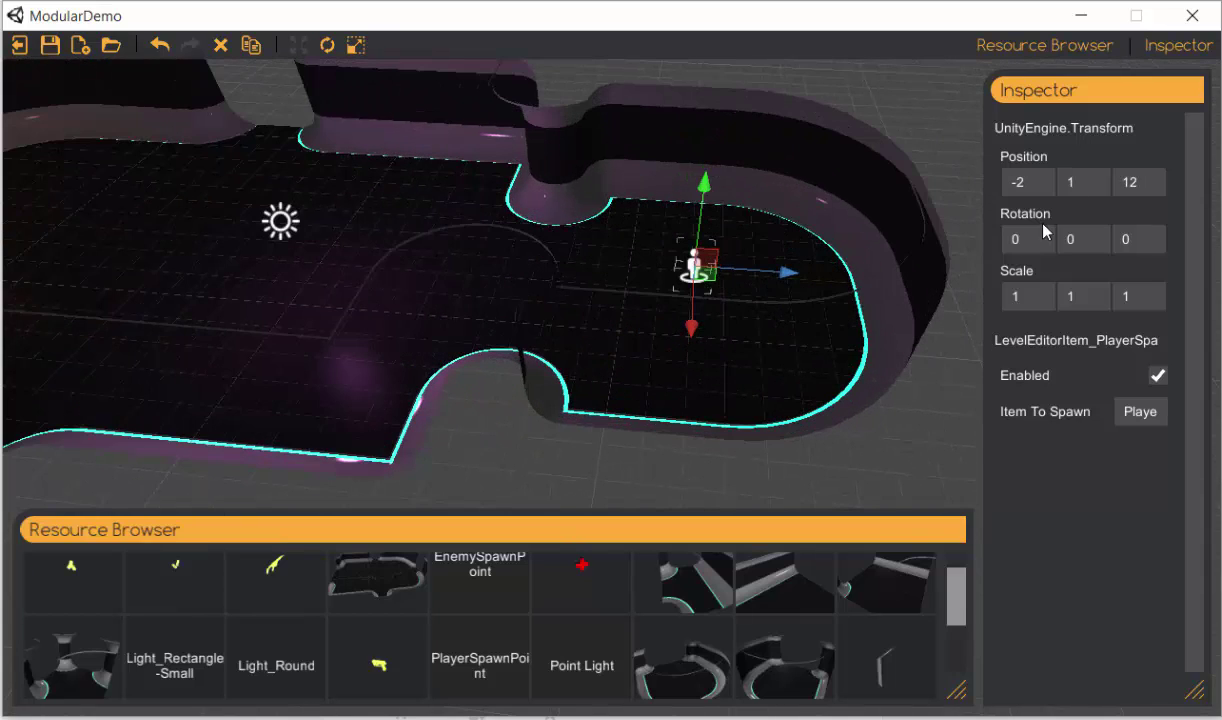
{"action": "type", "text": "0"}
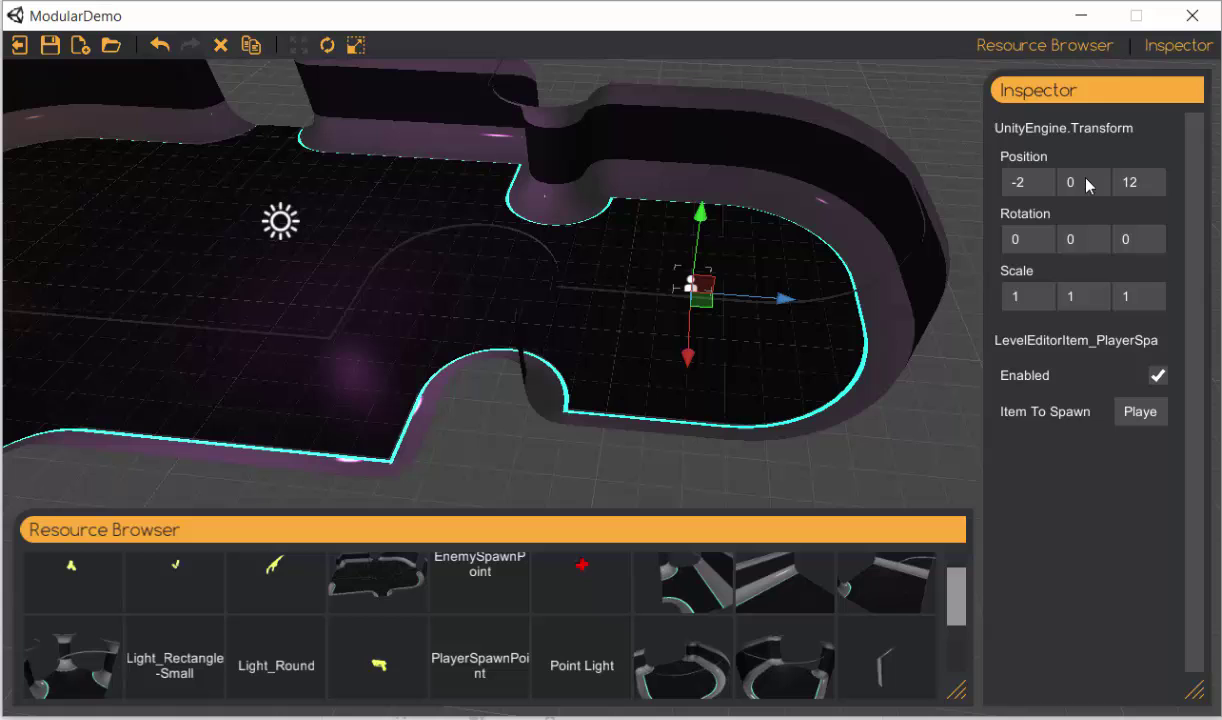
Step: Set the enemy spawn point's Y position to 0 and deselect it
{"action": "middle_click_drag", "start_coordinate": [668, 268], "coordinate": [948, 296]}
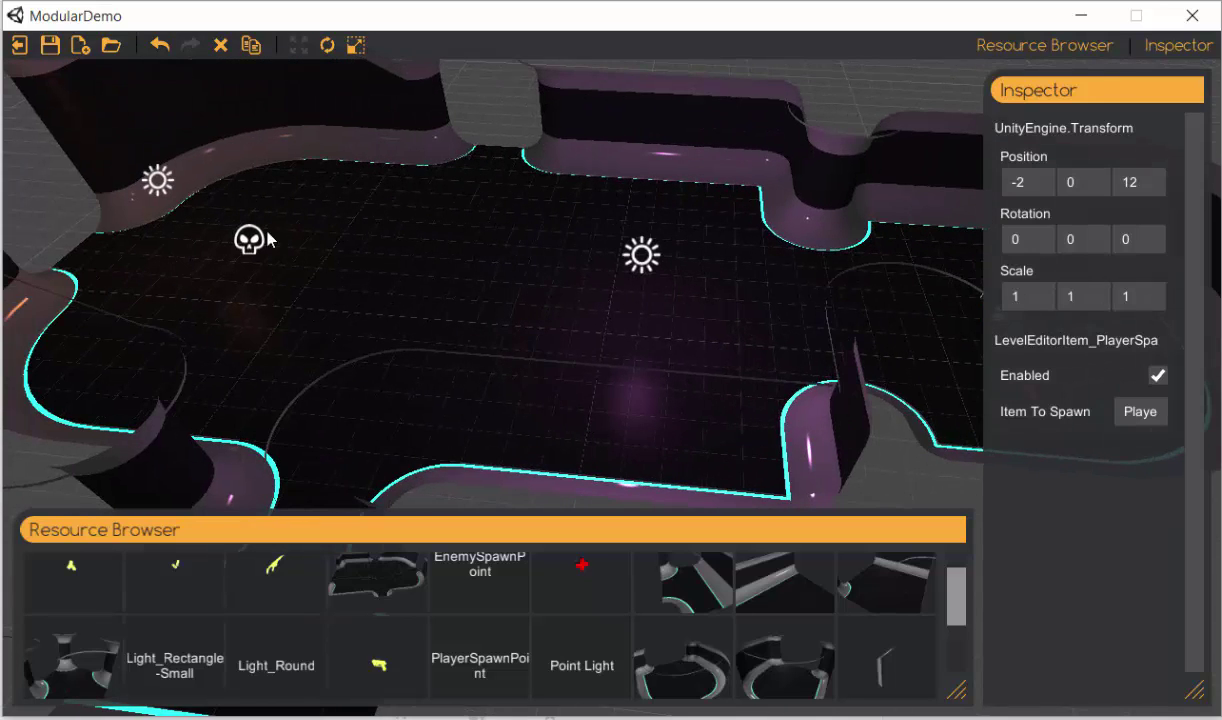
{"action": "left_click", "coordinate": [254, 243]}
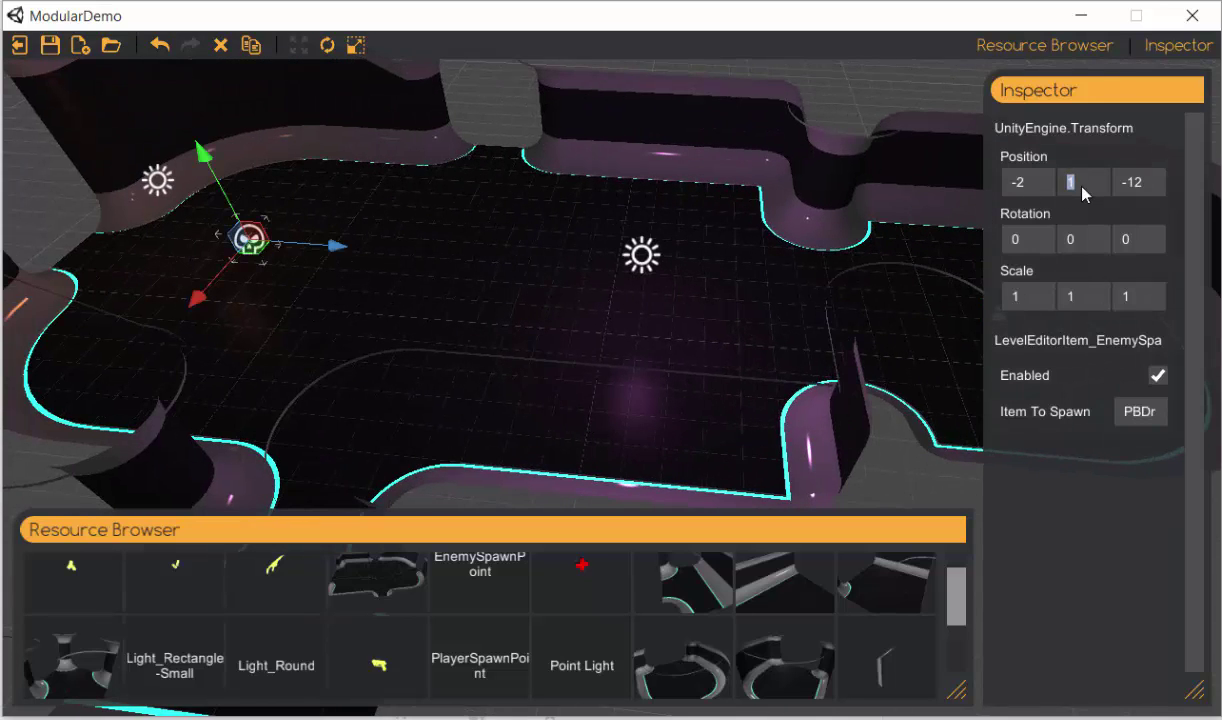
{"action": "type", "text": "0"}
{"action": "right_click_drag", "start_coordinate": [864, 250], "coordinate": [780, 250]}
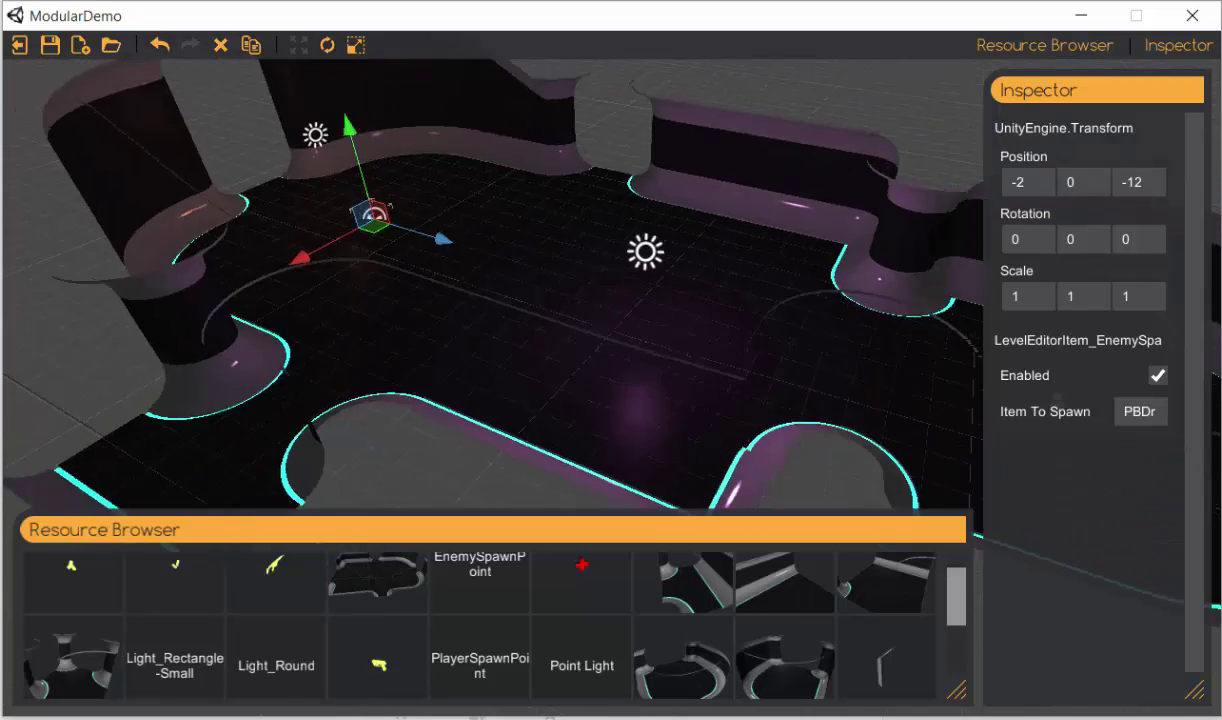
{"action": "scroll", "coordinate": [864, 250], "scroll_direction": "down", "scroll_amount": 4}
{"action": "middle_click_drag", "start_coordinate": [864, 250], "coordinate": [748, 224]}
{"action": "right_click_drag", "start_coordinate": [748, 224], "coordinate": [720, 290]}
{"action": "left_click", "coordinate": [699, 100]}
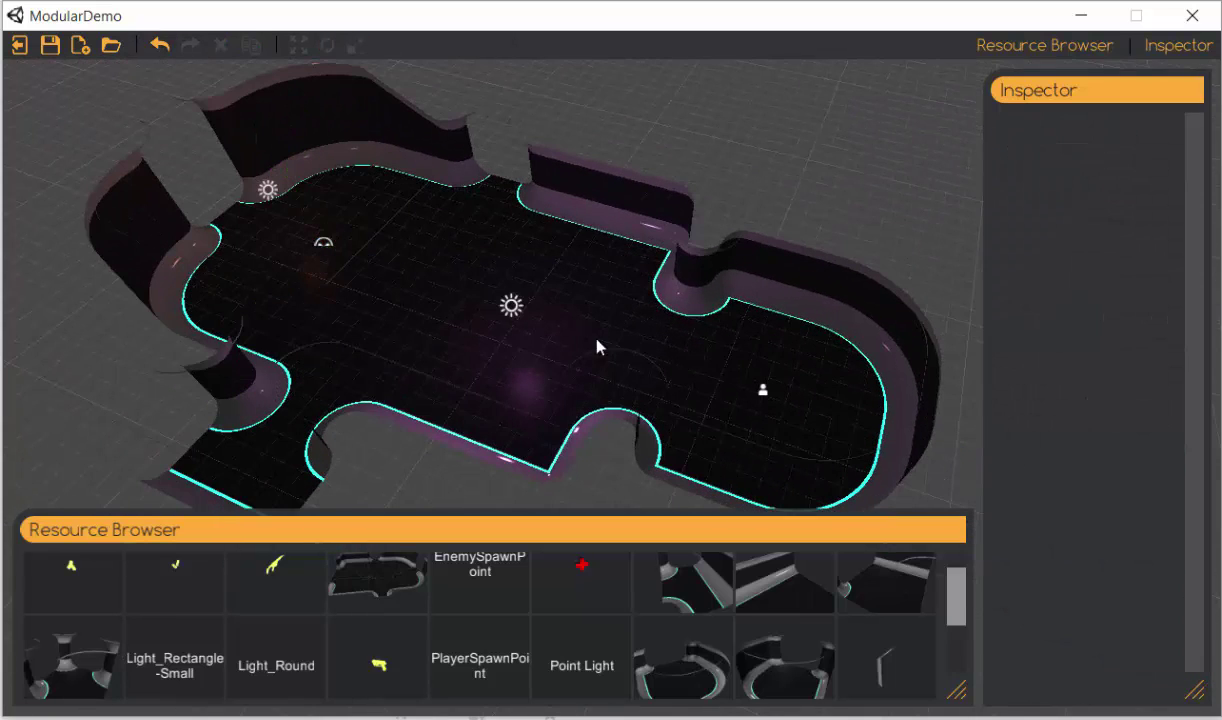
Step: Add a health pickup and move it to position -8, 1, 3 beside the large room's straight wall
{"action": "left_click", "coordinate": [631, 257]}
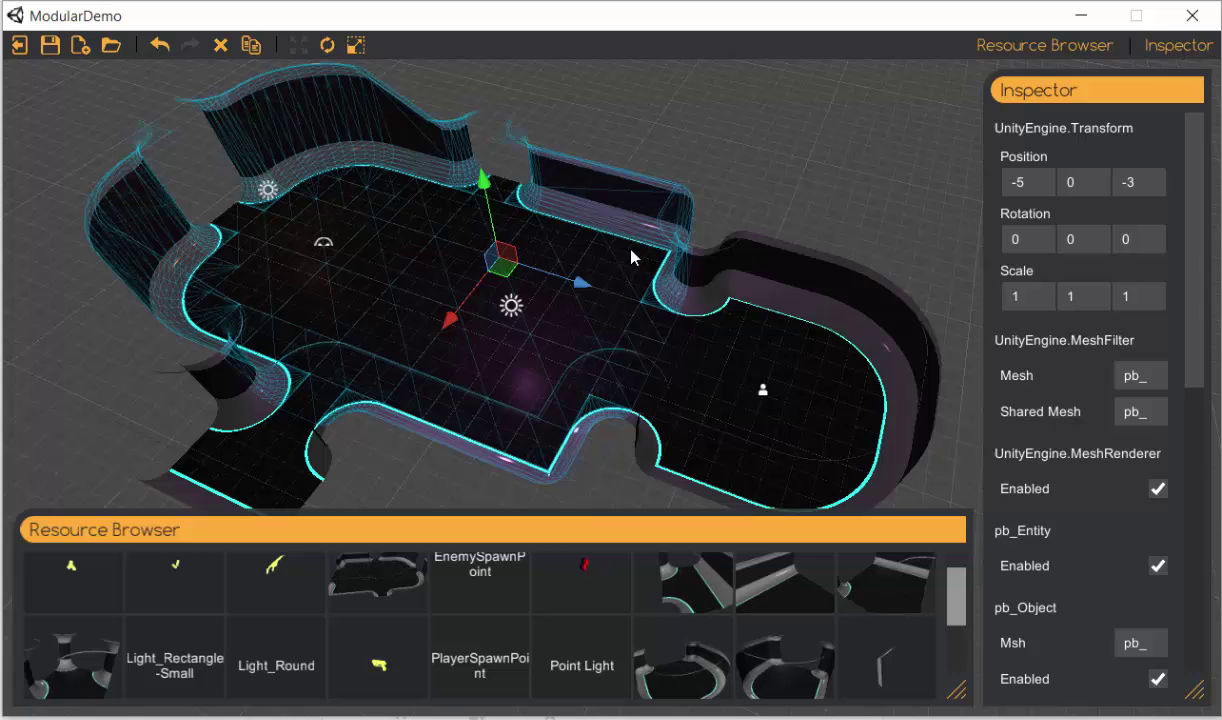
{"action": "left_click", "coordinate": [610, 564]}
{"action": "scroll", "coordinate": [640, 420], "scroll_direction": "up", "scroll_amount": 3}
{"action": "left_click_drag", "start_coordinate": [623, 385], "coordinate": [649, 198]}
{"action": "left_click_drag", "start_coordinate": [639, 102], "coordinate": [636, 60]}
{"action": "middle_click_drag", "start_coordinate": [490, 273], "coordinate": [600, 328]}
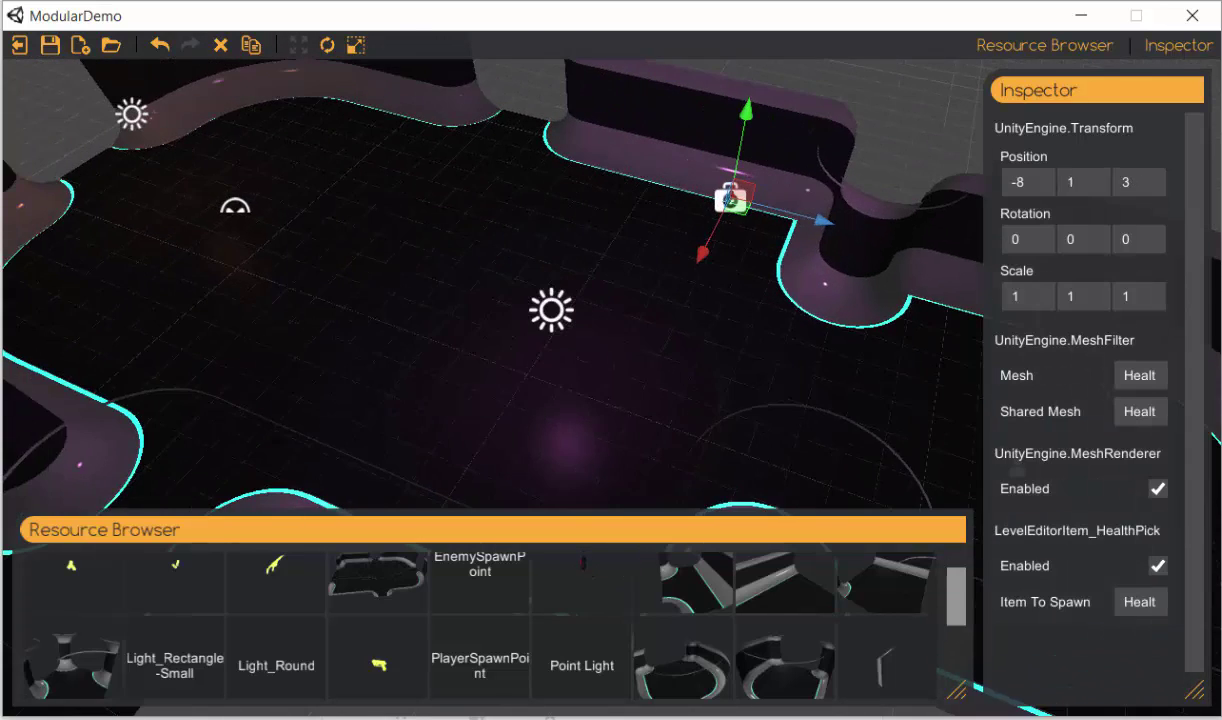
Step: Add a pistol weapon pickup and move it to position -1, 1, 9 near the player spawn point
{"action": "scroll", "coordinate": [600, 328], "scroll_direction": "down", "scroll_amount": 3}
{"action": "right_click_drag", "start_coordinate": [530, 240], "coordinate": [471, 559]}
{"action": "left_click", "coordinate": [400, 645]}
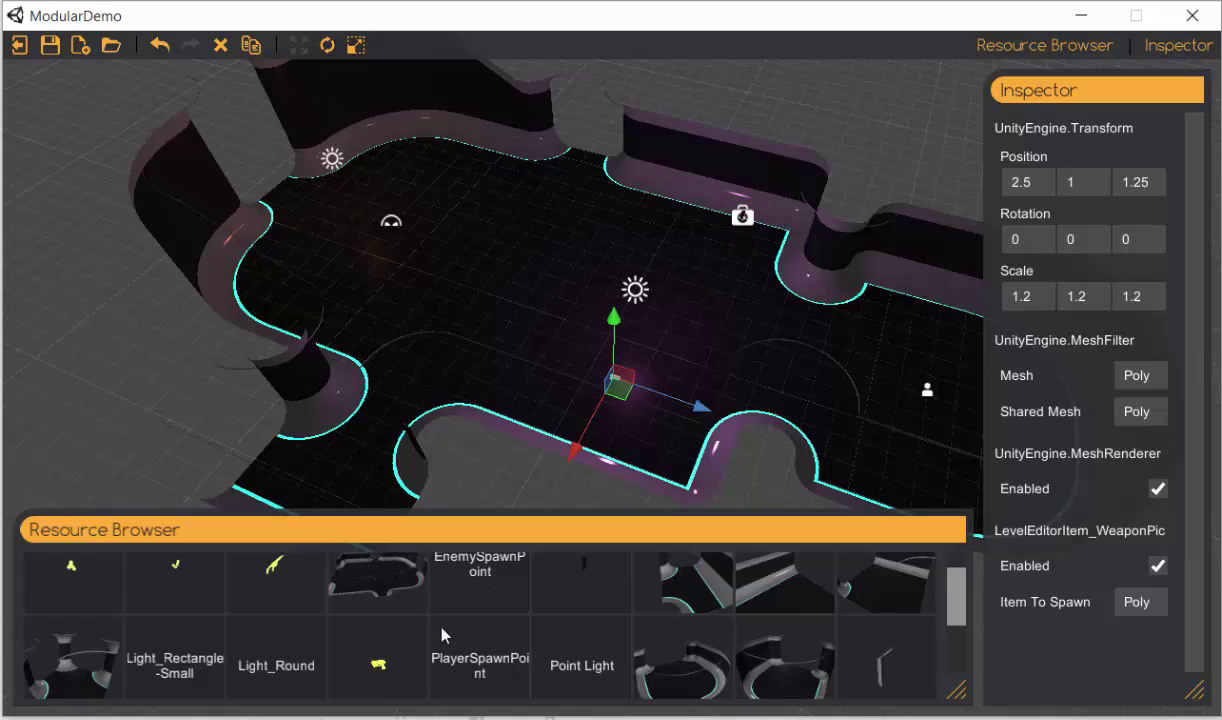
{"action": "left_click_drag", "start_coordinate": [621, 389], "coordinate": [874, 395]}
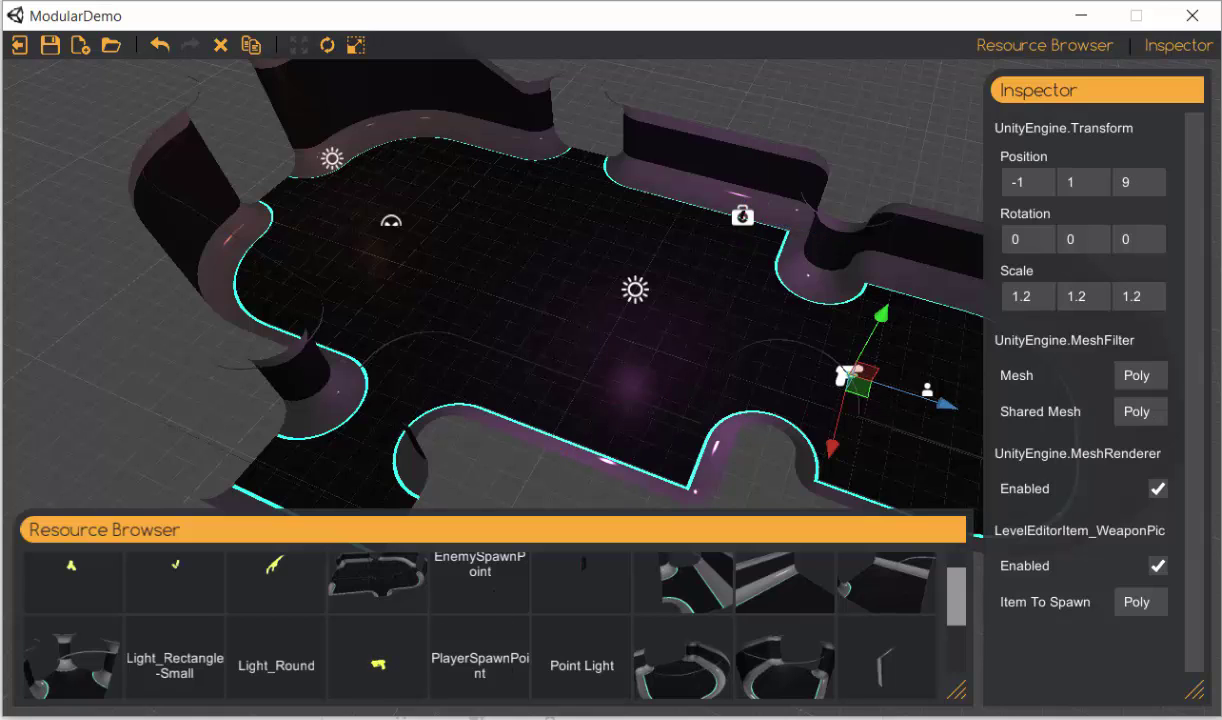
Step: Add a second weapon pickup and move it to position -4, 1, -10 near the enemy spawn point
{"action": "middle_click_drag", "start_coordinate": [826, 373], "coordinate": [728, 345]}
{"action": "left_click", "coordinate": [400, 645]}
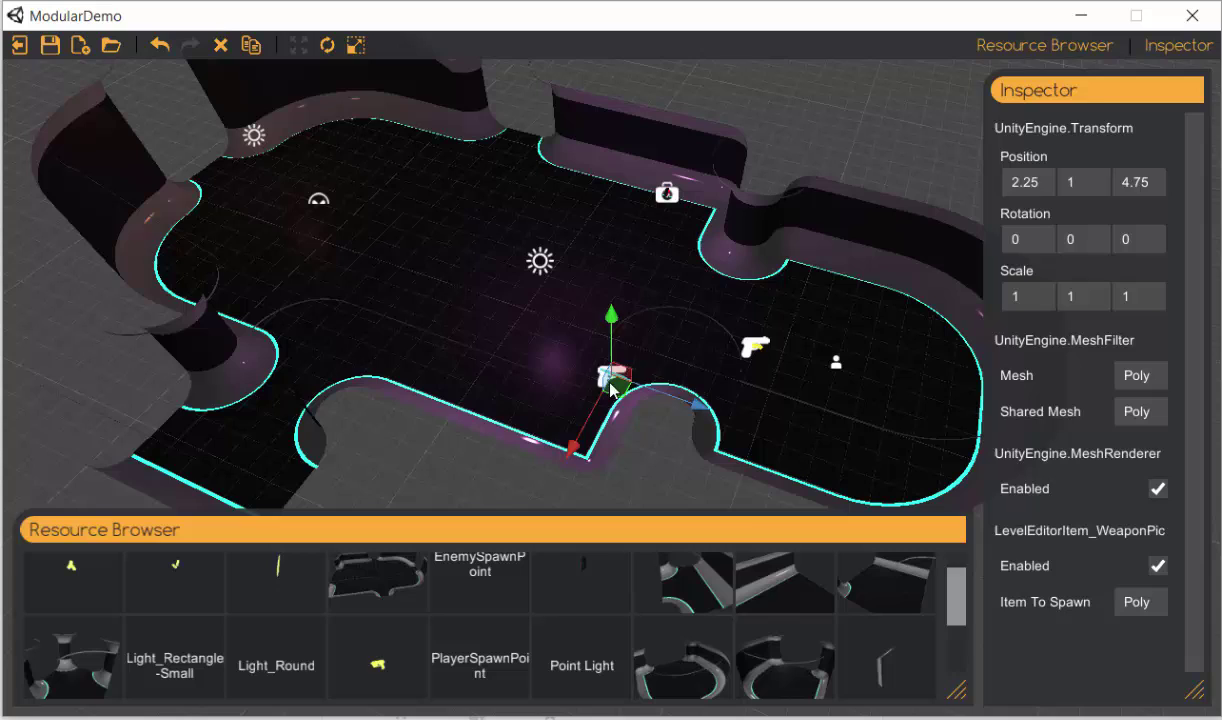
{"action": "left_click_drag", "start_coordinate": [610, 395], "coordinate": [375, 188]}
Step: Add an ammo pickup, move it to position 4, 1, 3 beside the large room's near wall, and deselect it
{"action": "scroll", "coordinate": [282, 582], "scroll_direction": "up", "scroll_amount": 2}
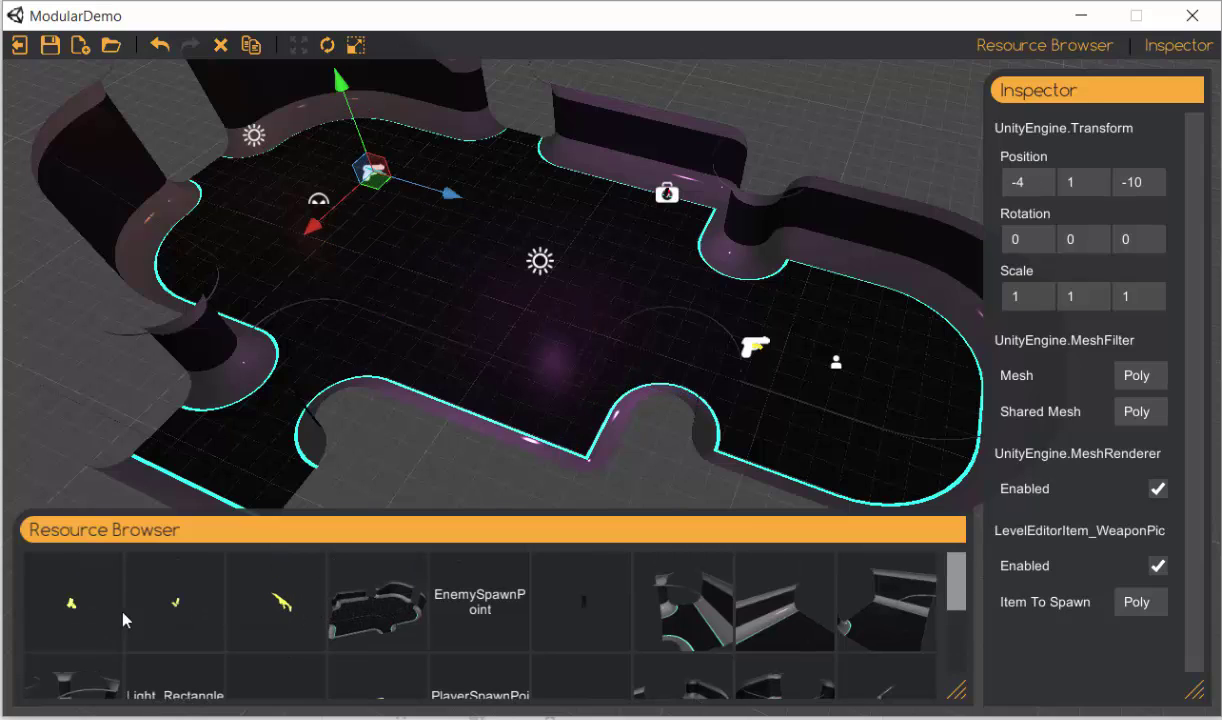
{"action": "left_click", "coordinate": [78, 600]}
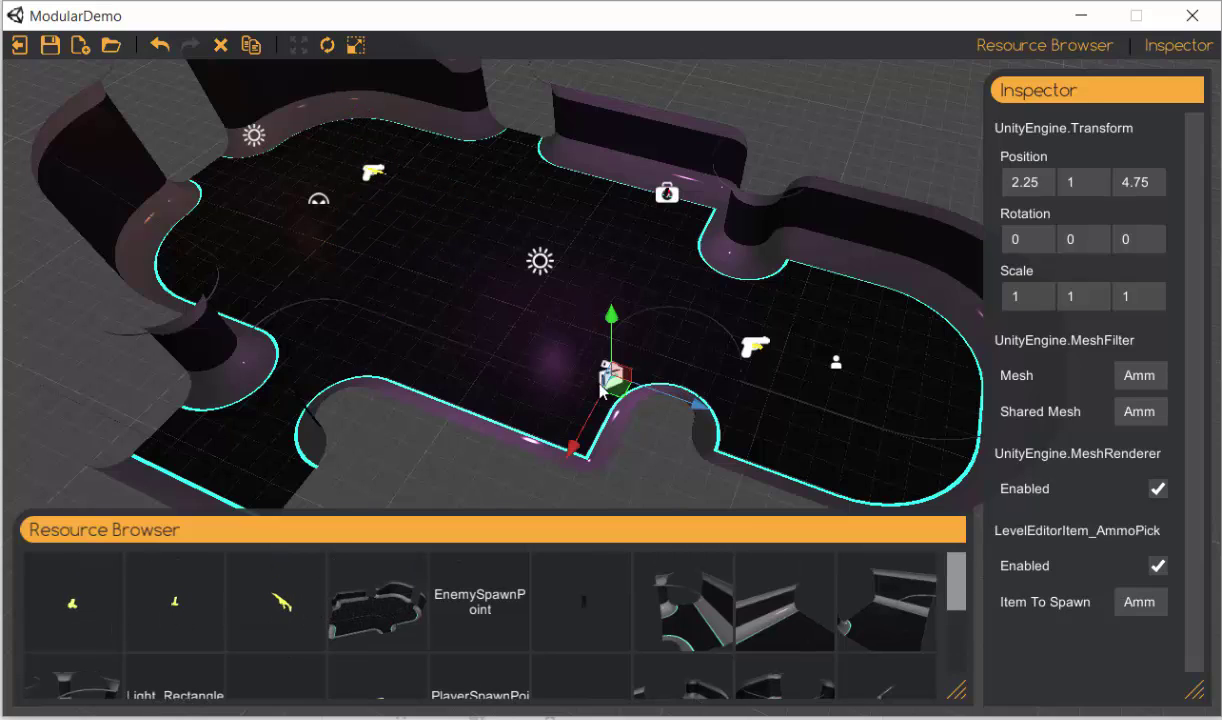
{"action": "left_click_drag", "start_coordinate": [597, 372], "coordinate": [551, 407]}
{"action": "scroll", "coordinate": [571, 288], "scroll_direction": "down", "scroll_amount": 2}
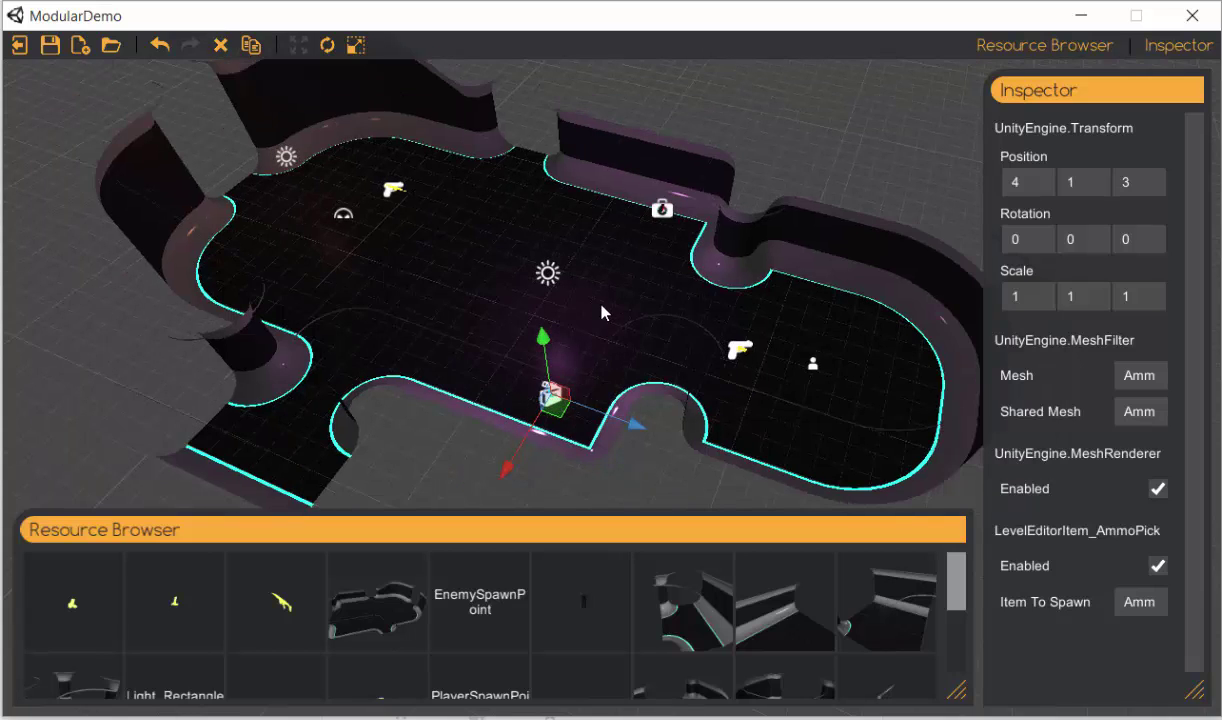
{"action": "scroll", "coordinate": [602, 306], "scroll_direction": "down", "scroll_amount": 1}
{"action": "mouse_move", "coordinate": [445, 256]}
{"action": "middle_mouse_down"}
{"action": "mouse_move", "coordinate": [414, 231]}
{"action": "mouse_move", "coordinate": [439, 269]}
{"action": "middle_mouse_up"}
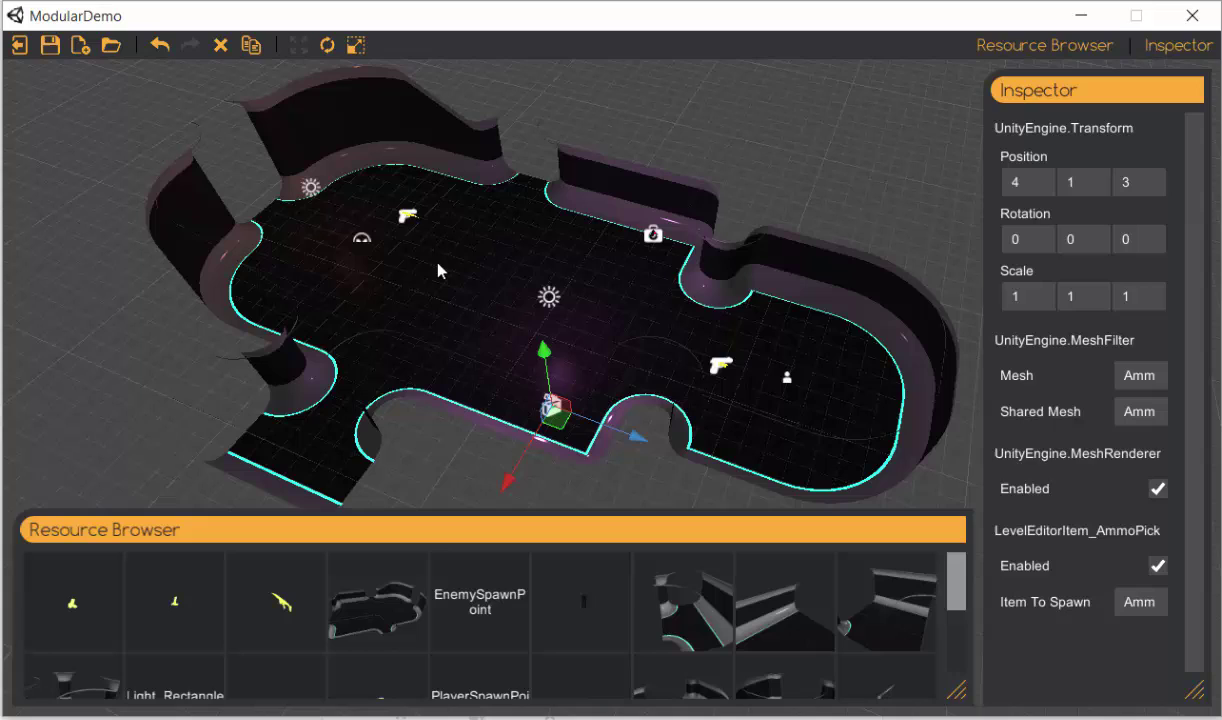
{"action": "left_click", "coordinate": [882, 145]}
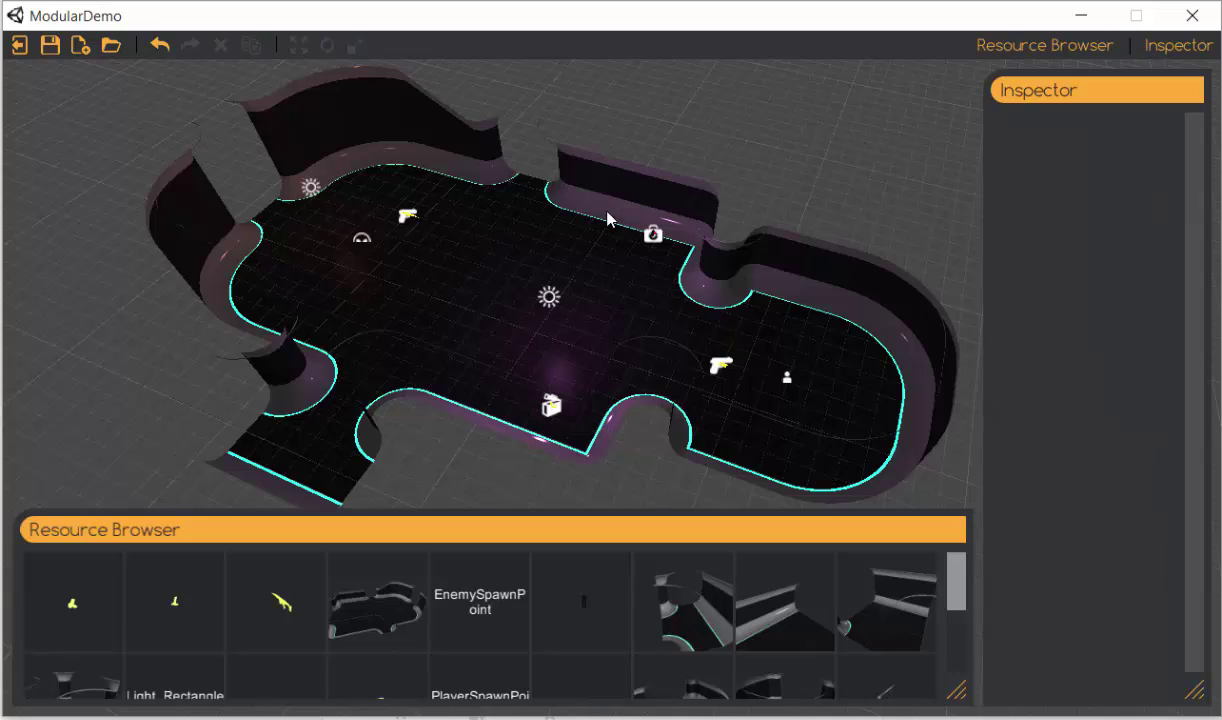
Step: Examine the placed pickups, spawn points and lights throughout the level from several angles
{"action": "scroll", "coordinate": [519, 235], "scroll_direction": "up", "scroll_amount": 5}
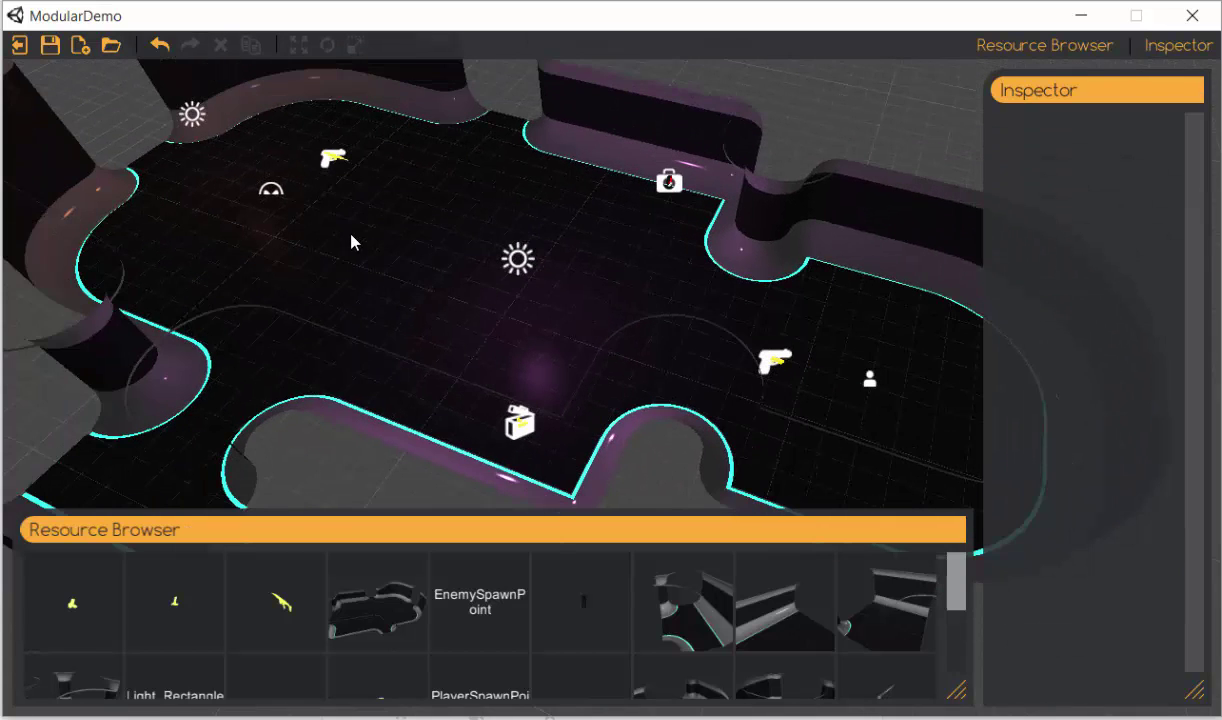
{"action": "middle_click_drag", "start_coordinate": [351, 243], "coordinate": [540, 245]}
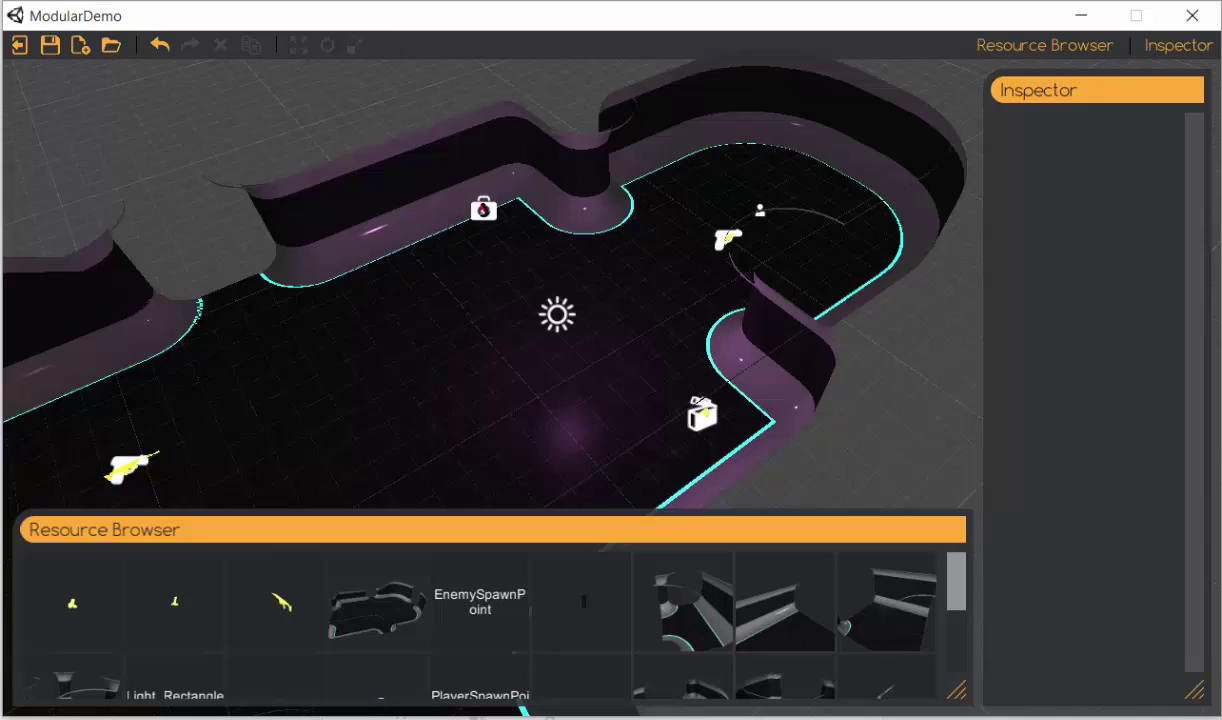
{"action": "middle_click_drag", "start_coordinate": [330, 490], "coordinate": [518, 411]}
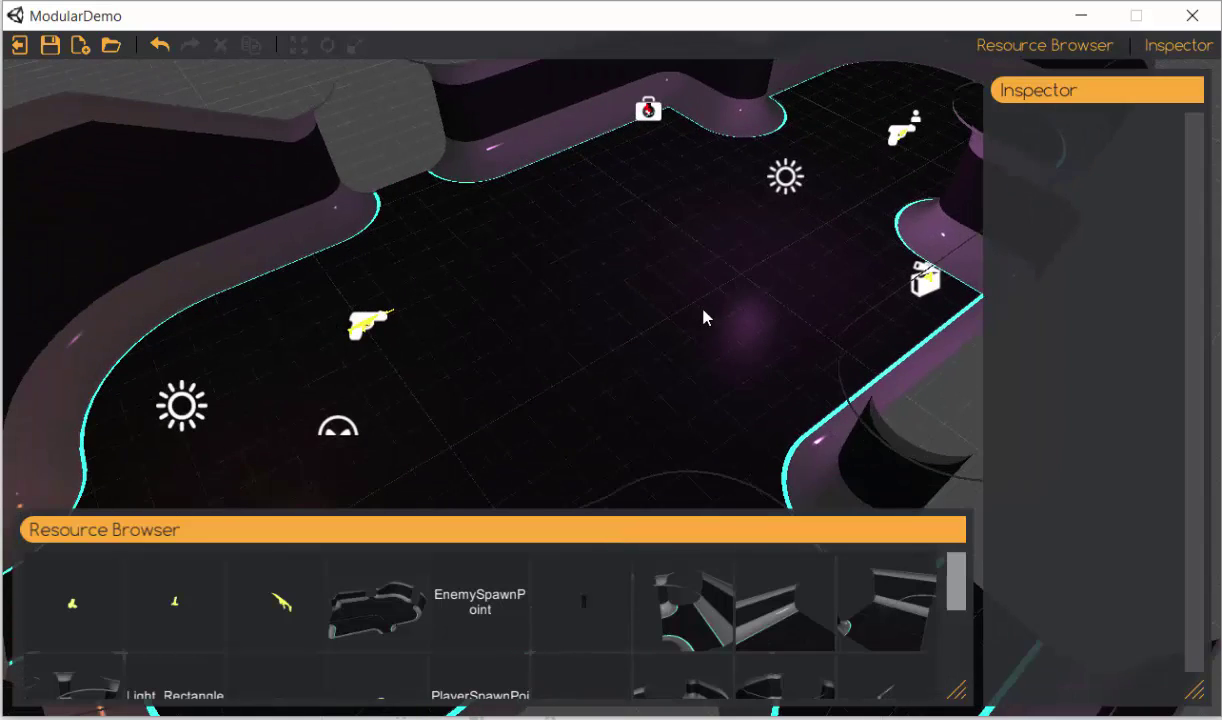
{"action": "right_click_drag", "start_coordinate": [705, 317], "coordinate": [546, 287]}
{"action": "middle_click_drag", "start_coordinate": [546, 287], "coordinate": [472, 266]}
{"action": "scroll", "coordinate": [473, 266], "scroll_direction": "down", "scroll_amount": 5}
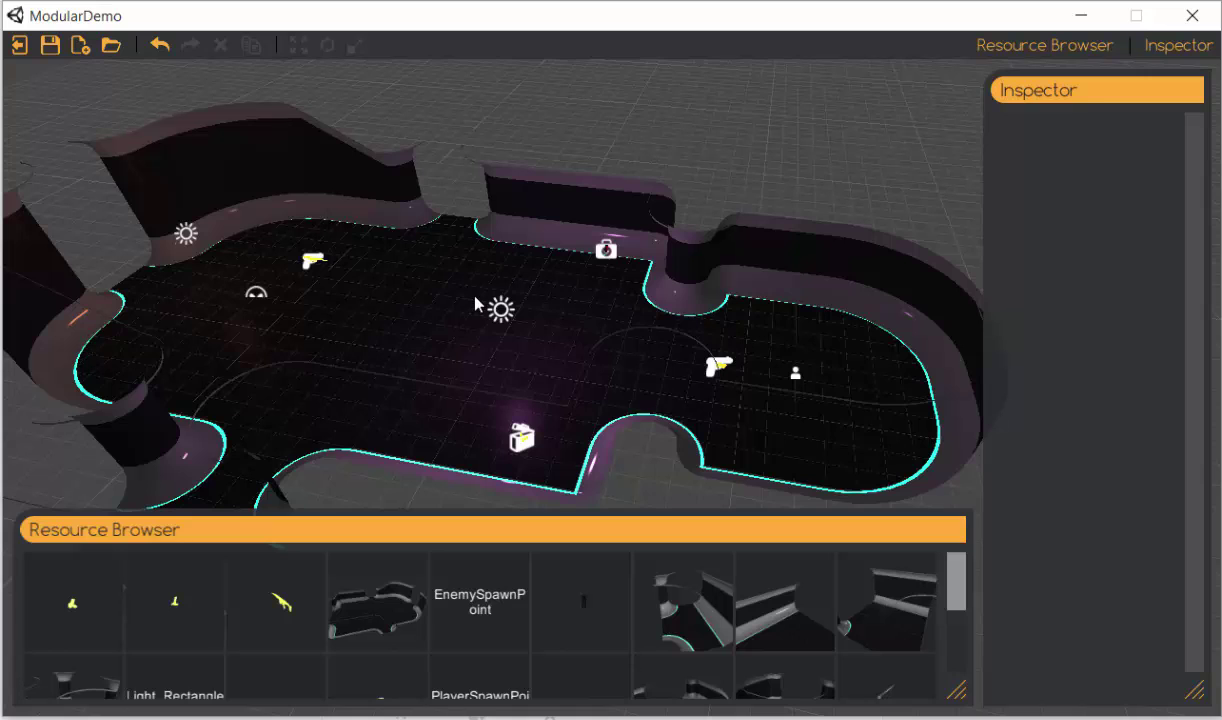
{"action": "scroll", "coordinate": [476, 303], "scroll_direction": "down", "scroll_amount": 2}
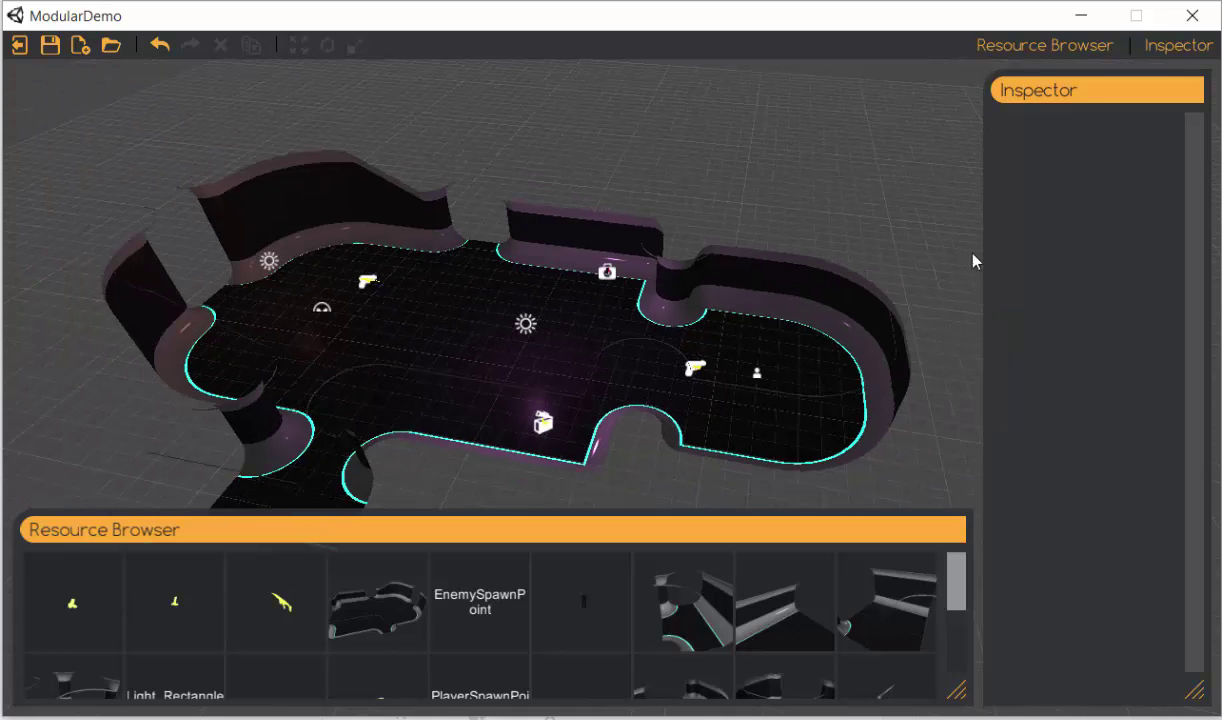
Step: Save the scene over the existing file meee.json in the Assets folder
{"action": "left_click", "coordinate": [49, 47]}
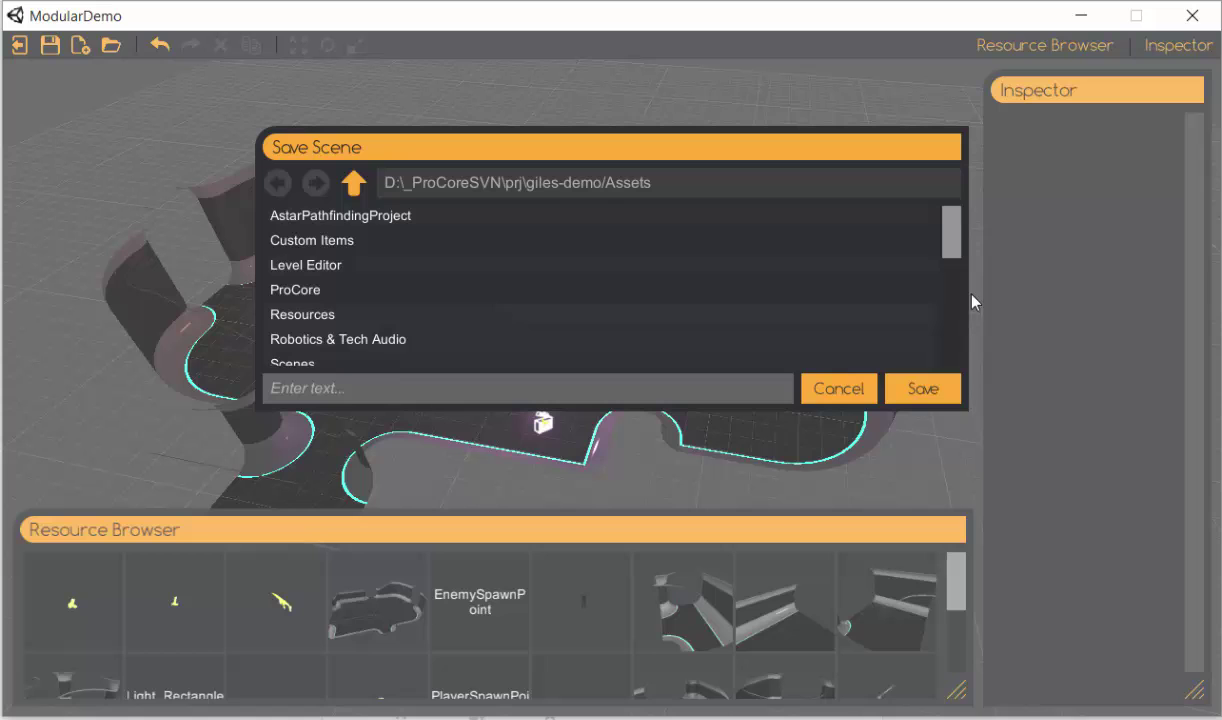
{"action": "left_click_drag", "start_coordinate": [952, 229], "coordinate": [952, 319]}
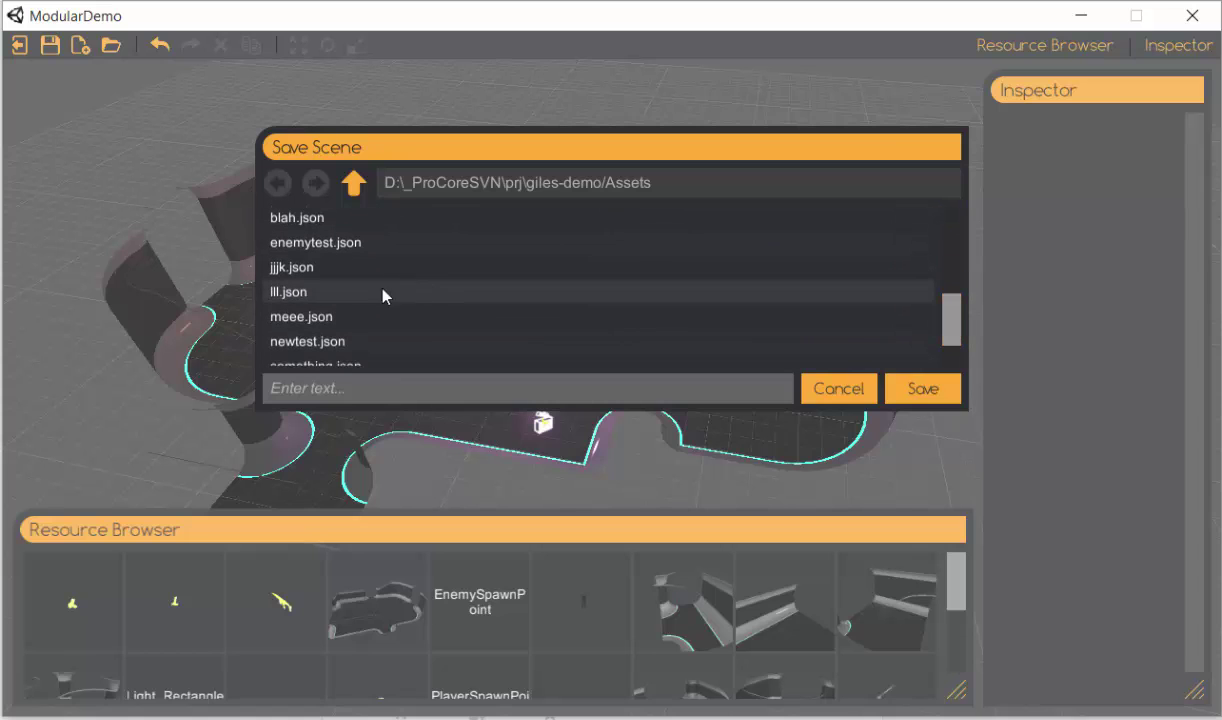
{"action": "left_click", "coordinate": [310, 317]}
{"action": "left_click", "coordinate": [903, 389]}
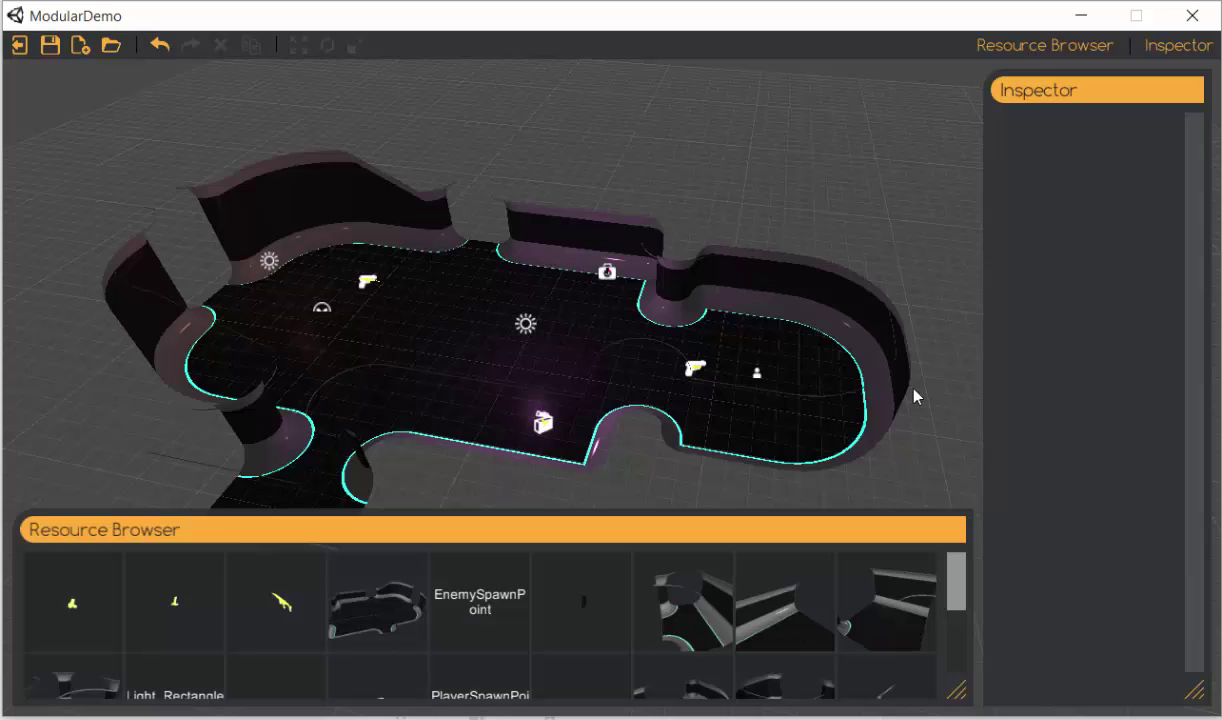
{"action": "middle_click_drag", "start_coordinate": [658, 347], "coordinate": [687, 292]}
{"action": "right_click_drag", "start_coordinate": [690, 291], "coordinate": [590, 295]}
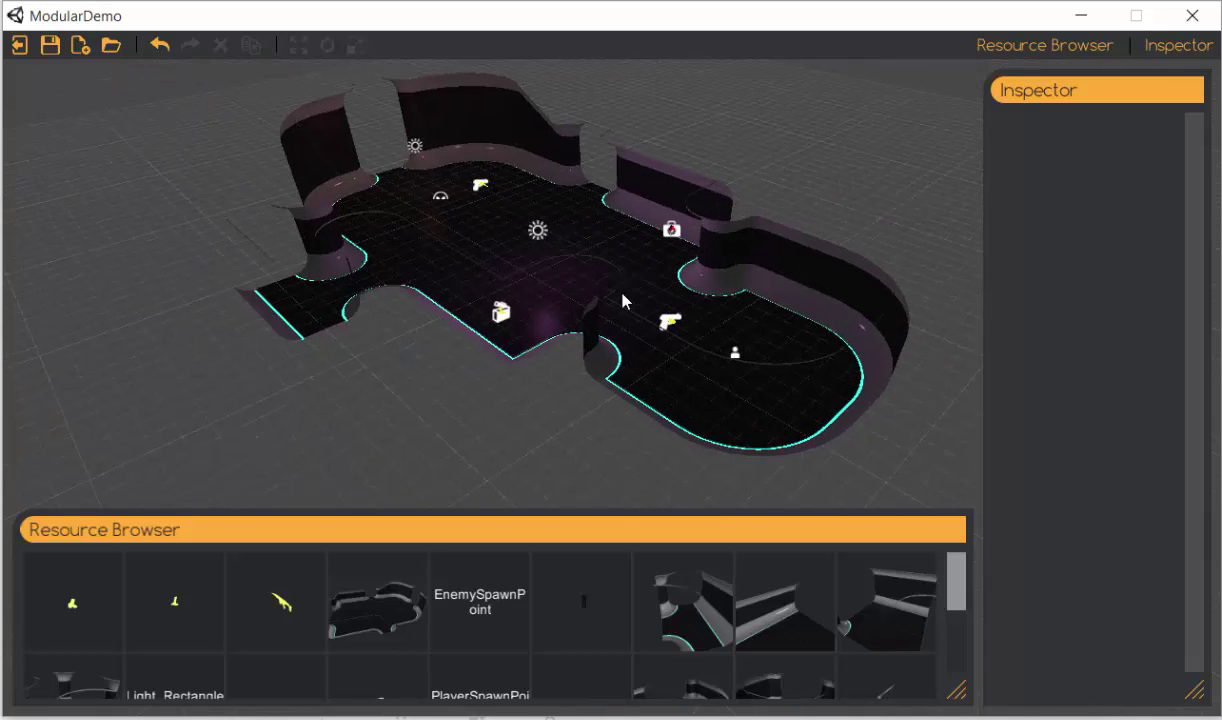
{"action": "middle_click_drag", "start_coordinate": [590, 295], "coordinate": [575, 325]}
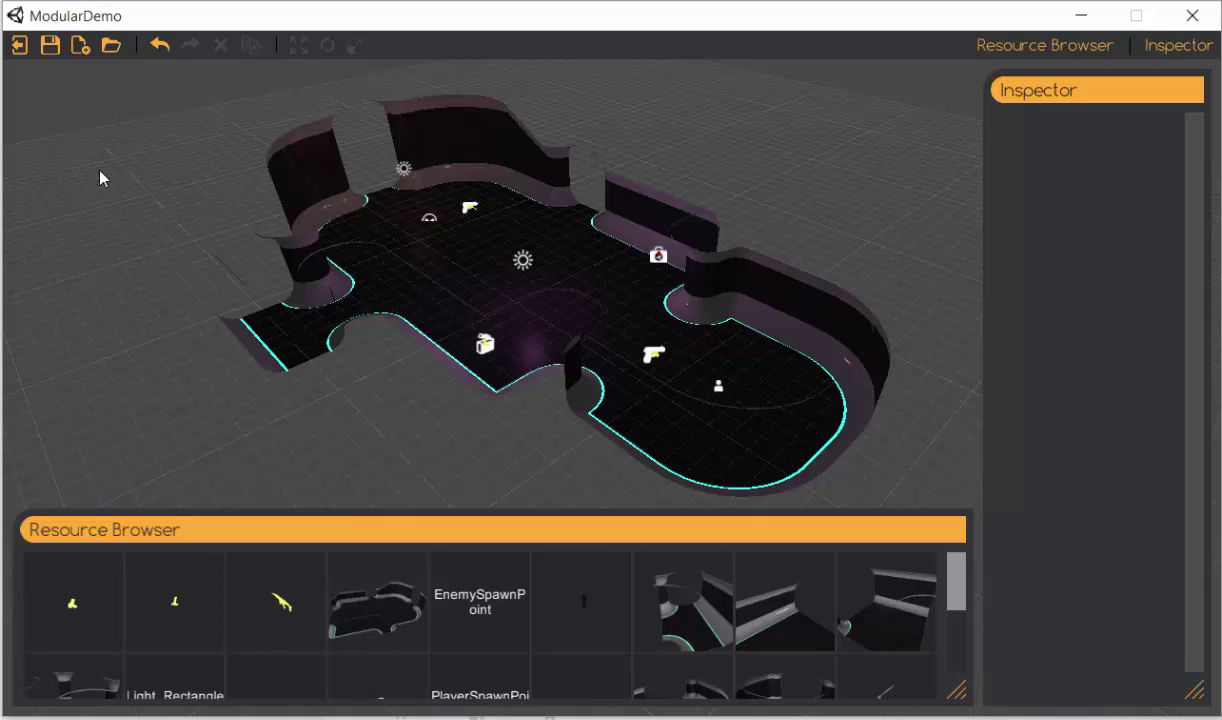
{"action": "scroll", "coordinate": [395, 336], "scroll_direction": "up", "scroll_amount": 2}
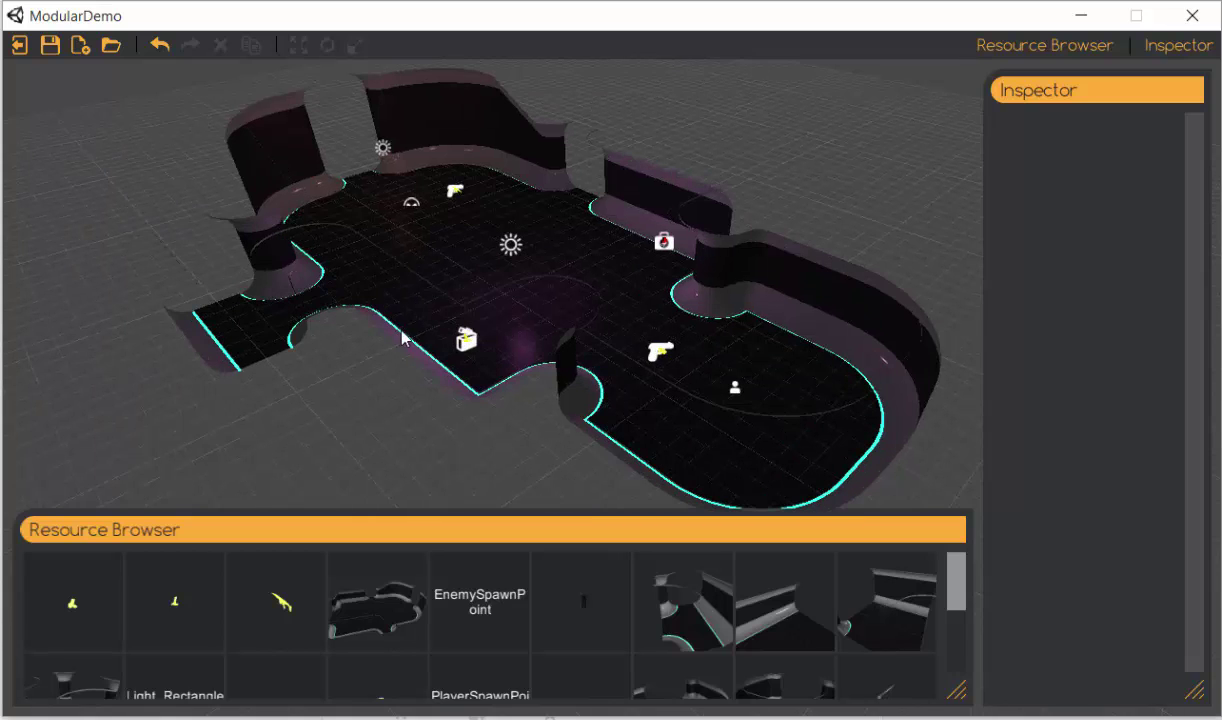
{"action": "scroll", "coordinate": [400, 337], "scroll_direction": "down", "scroll_amount": 2}
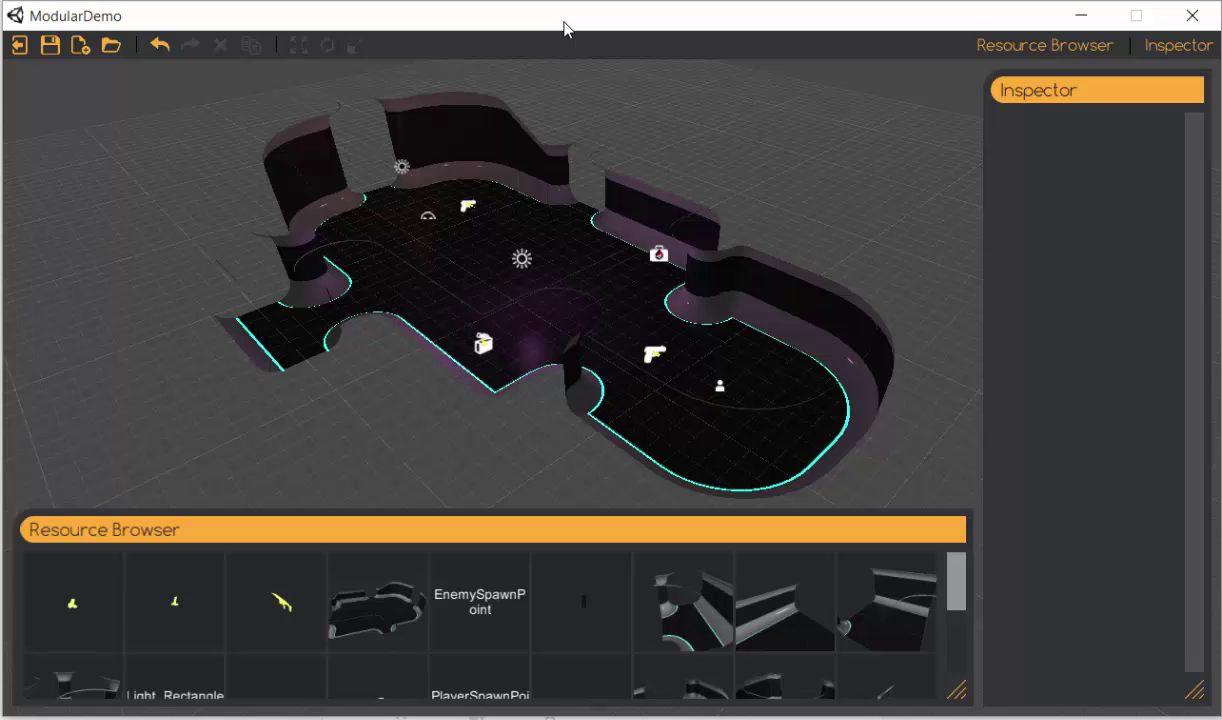
{"action": "scroll", "coordinate": [730, 254], "scroll_direction": "up", "scroll_amount": 3}
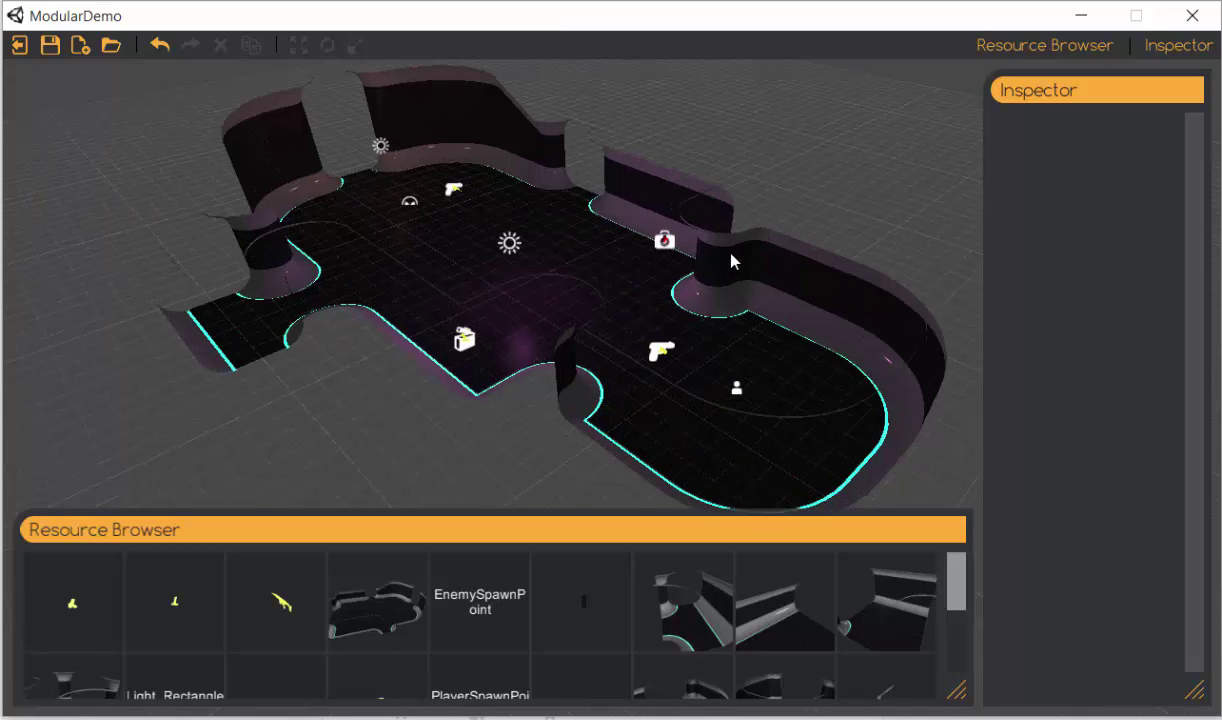
{"action": "scroll", "coordinate": [730, 254], "scroll_direction": "down", "scroll_amount": 3}
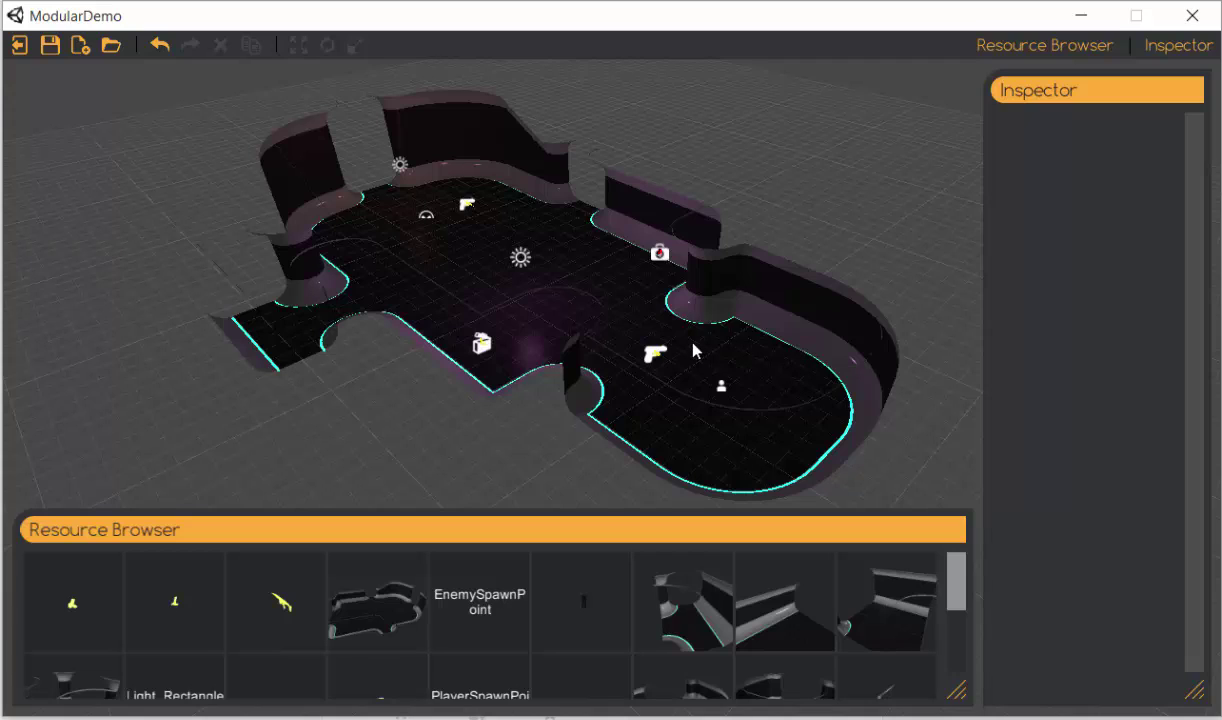
Step: Exit the level editor to the main menu and load meee.json as a custom map to play
{"action": "left_click", "coordinate": [20, 46]}
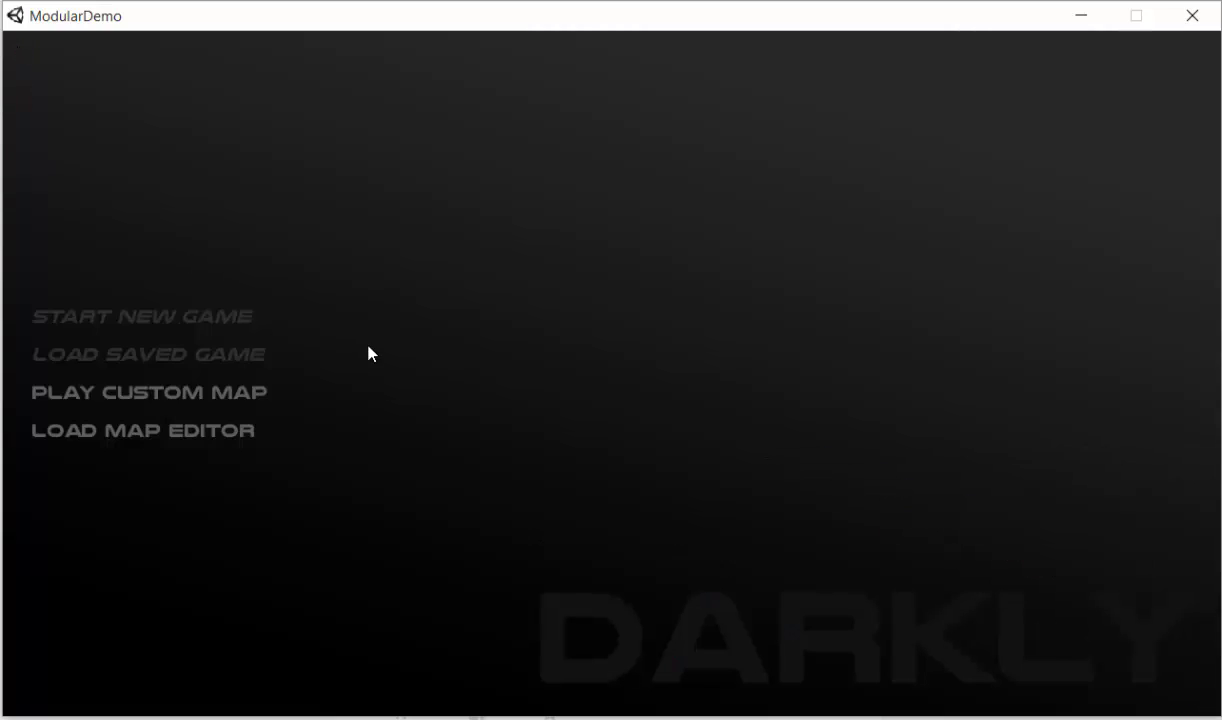
{"action": "left_click", "coordinate": [175, 401]}
{"action": "left_click_drag", "start_coordinate": [944, 257], "coordinate": [949, 355]}
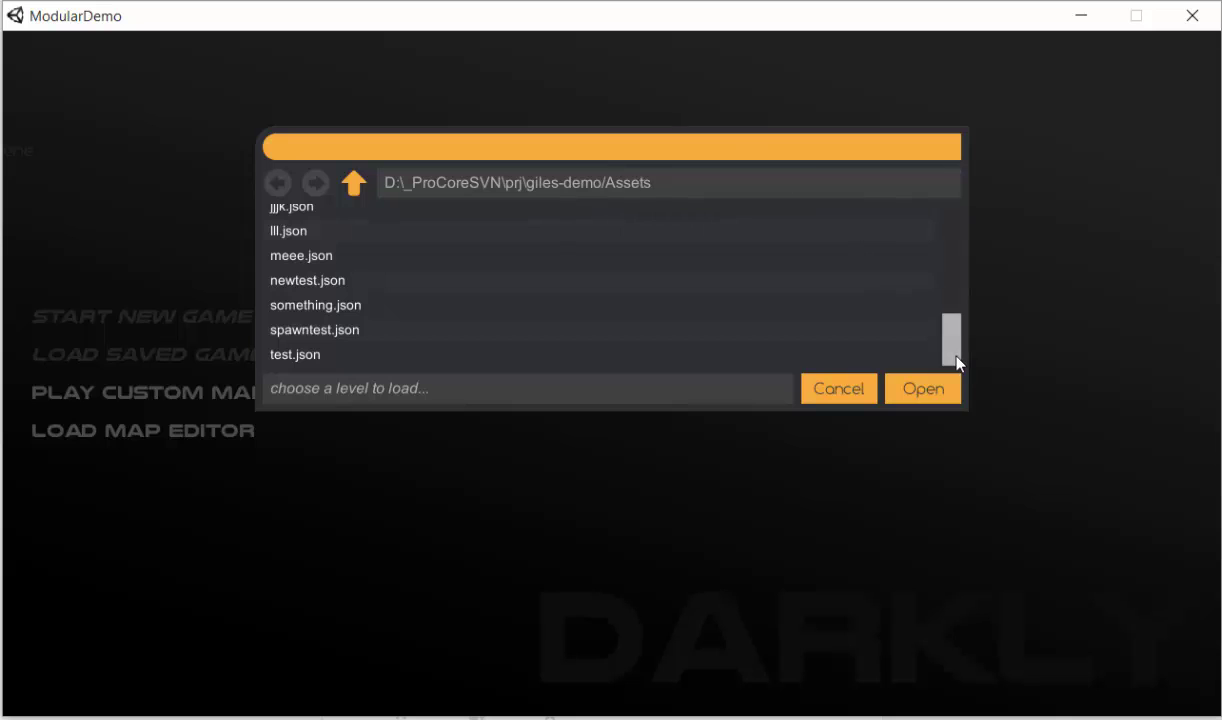
{"action": "left_click", "coordinate": [293, 258]}
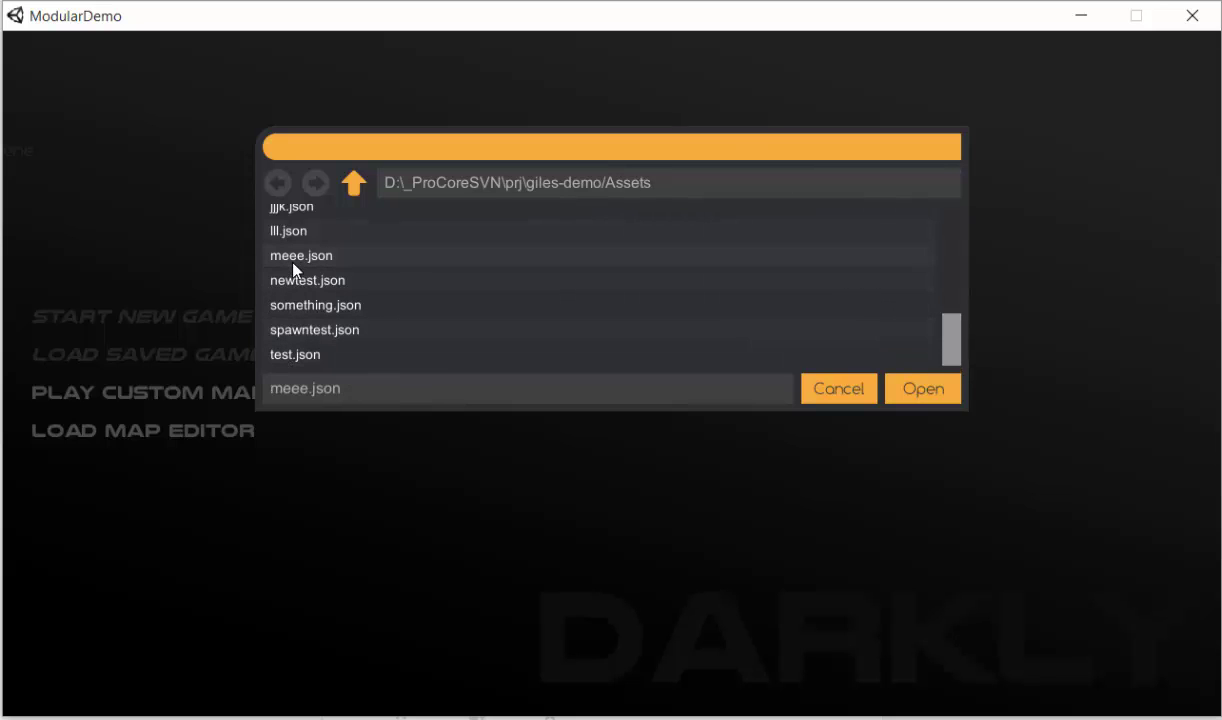
{"action": "left_click", "coordinate": [925, 389]}
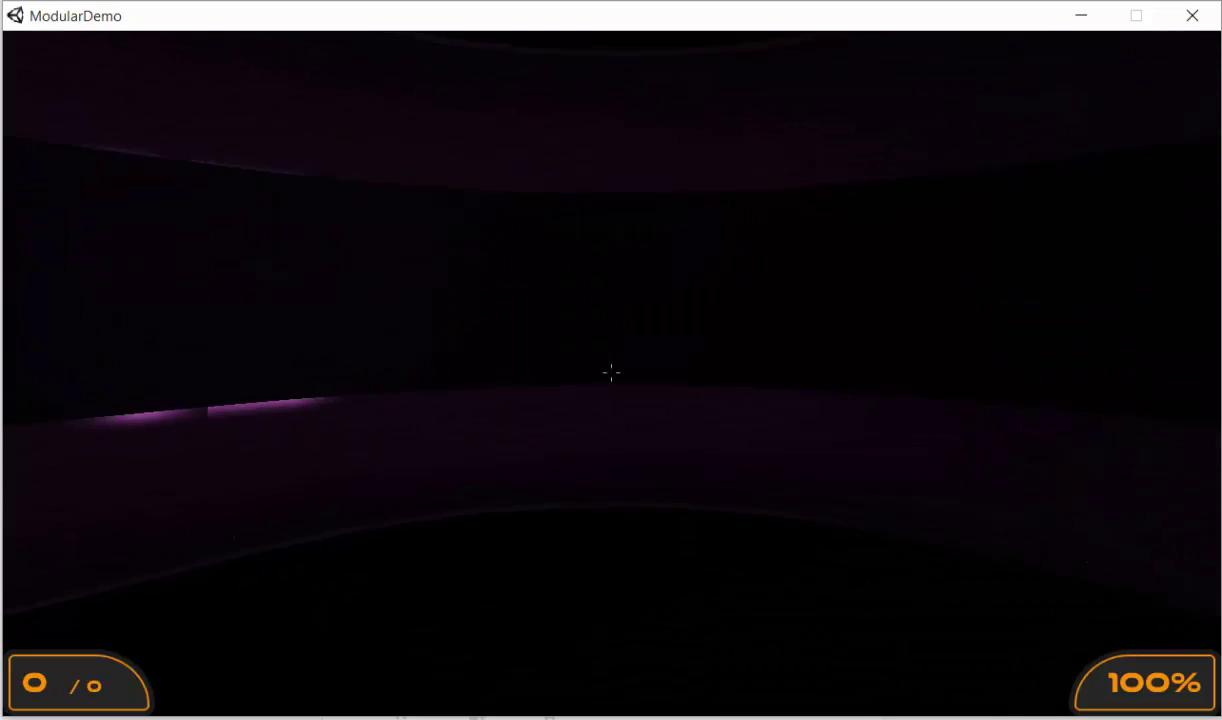
Step: Playtest the map by walking from the player spawn toward the enemy, collecting the pistol and the rifle
{"action": "key", "text": "a"}
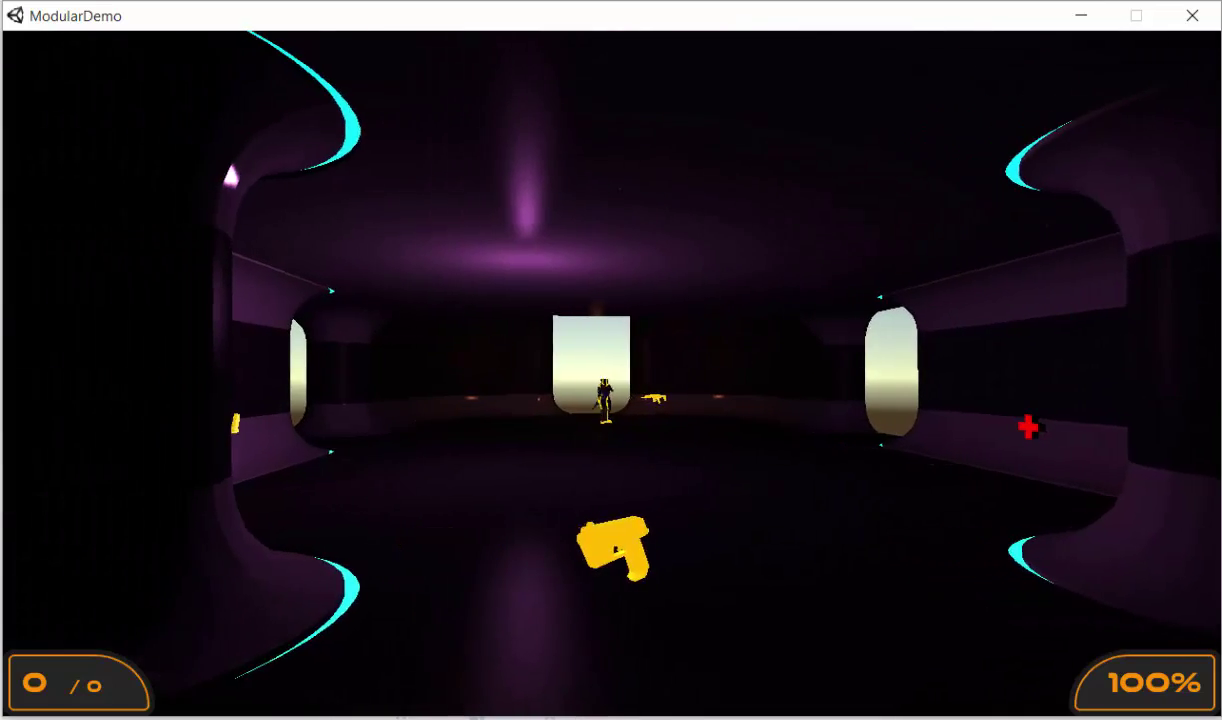
{"action": "key", "text": "w"}
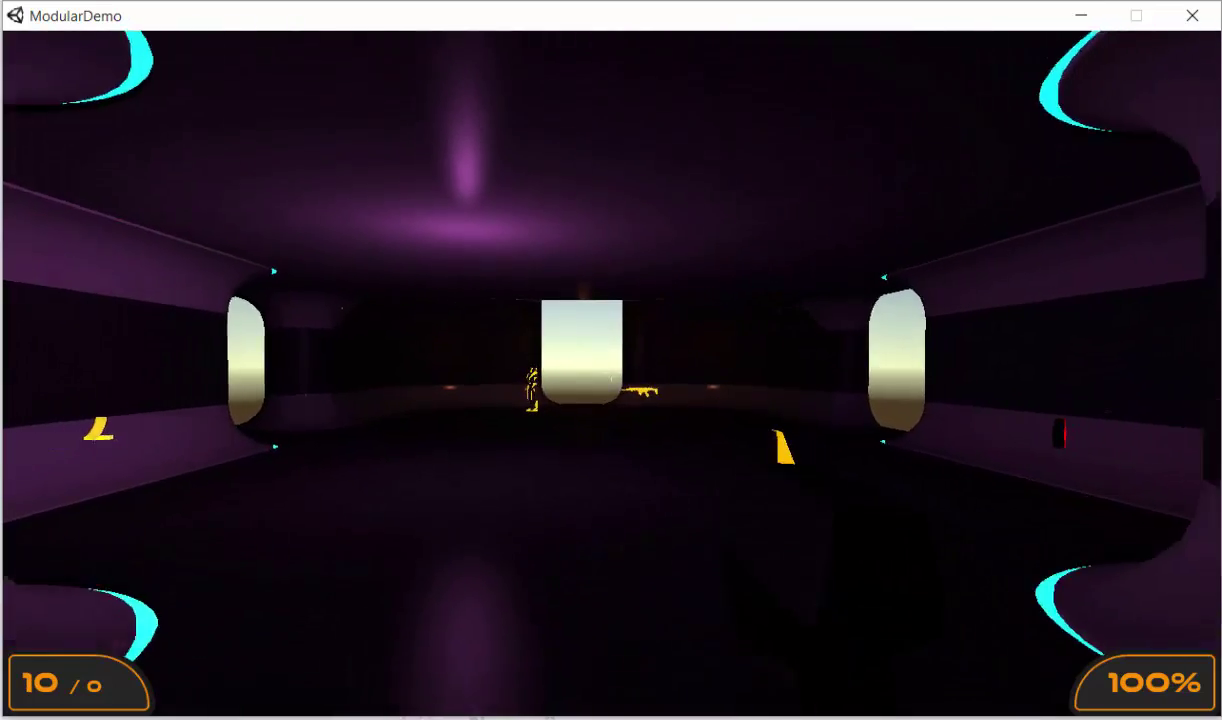
{"action": "key", "text": "w"}
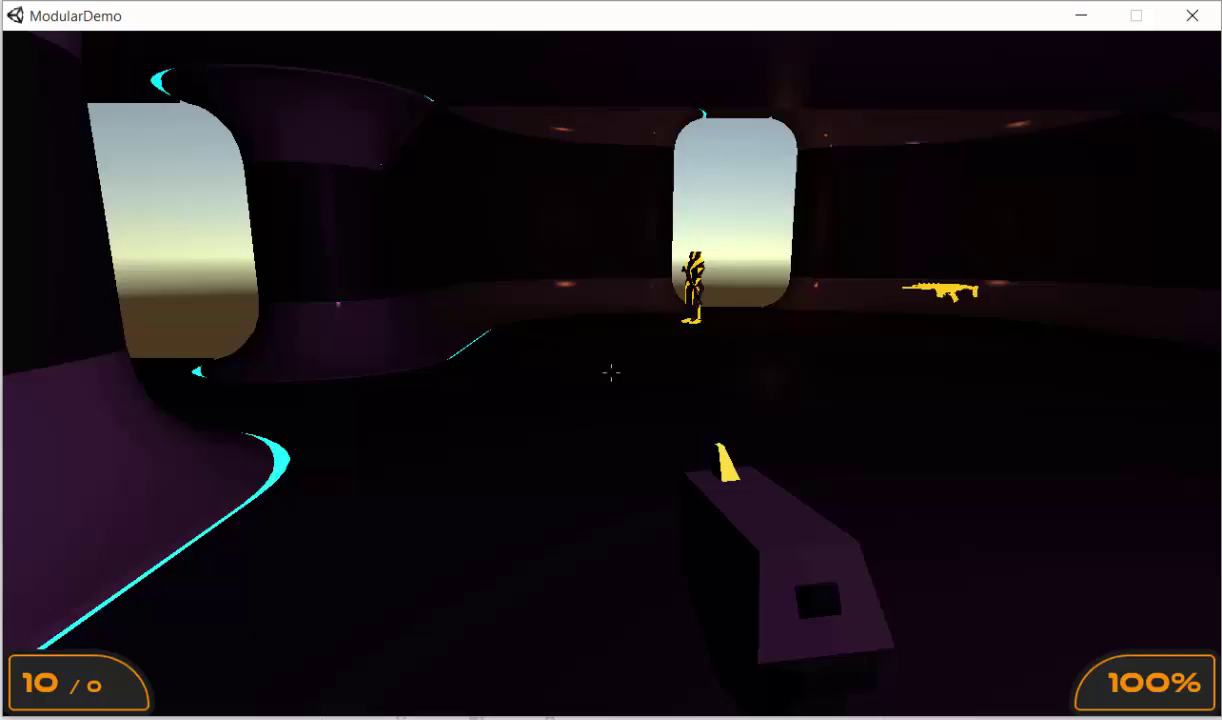
{"action": "key", "text": "w"}
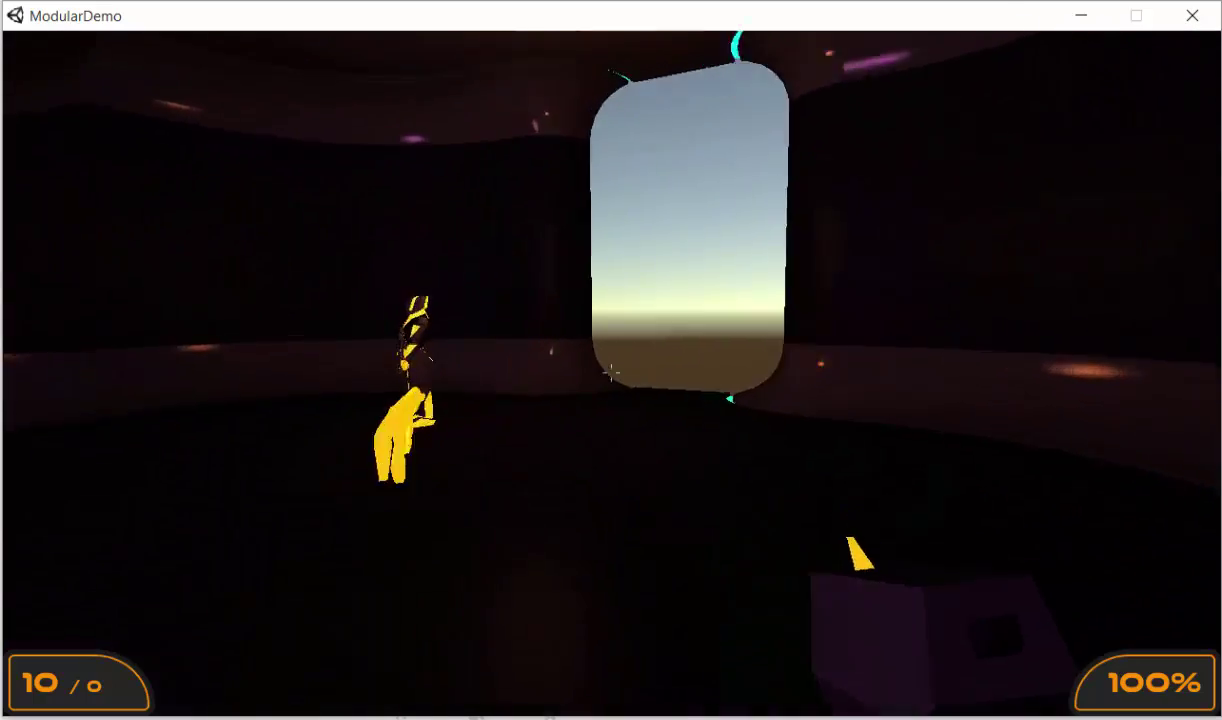
{"action": "key", "text": "w"}
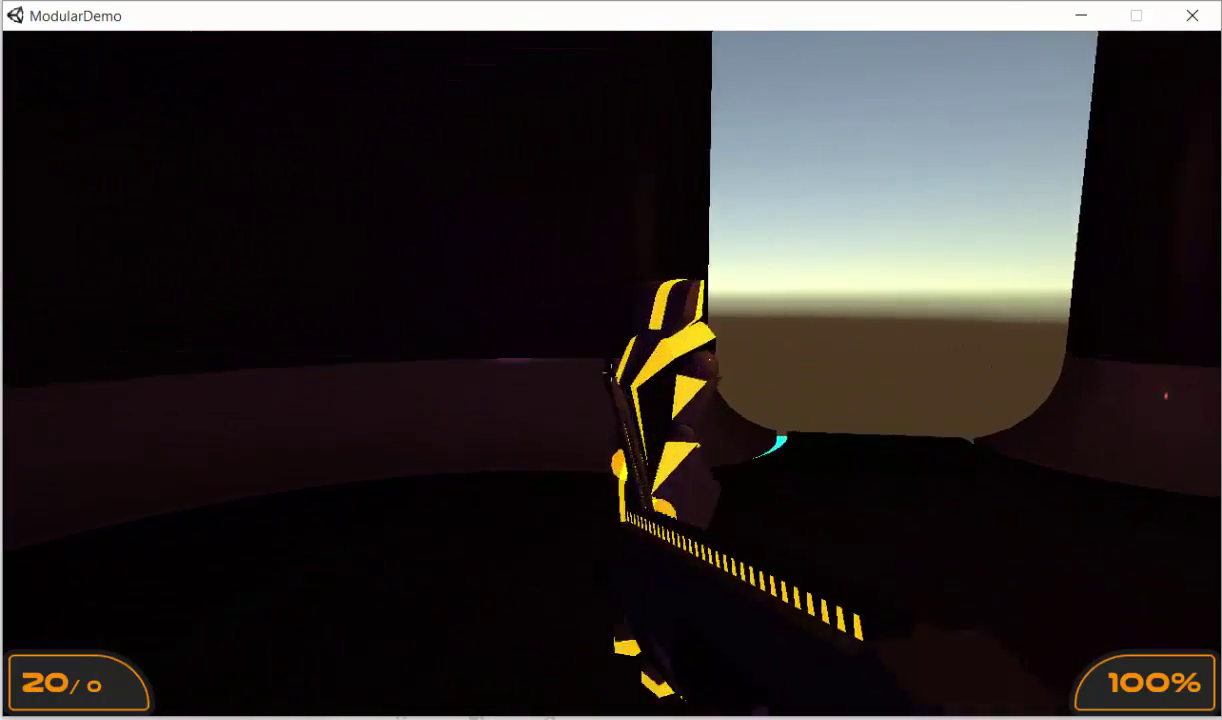
Step: Back away from the enemy and cross the large room to collect the ammo pickup by the wall
{"action": "key", "text": "s"}
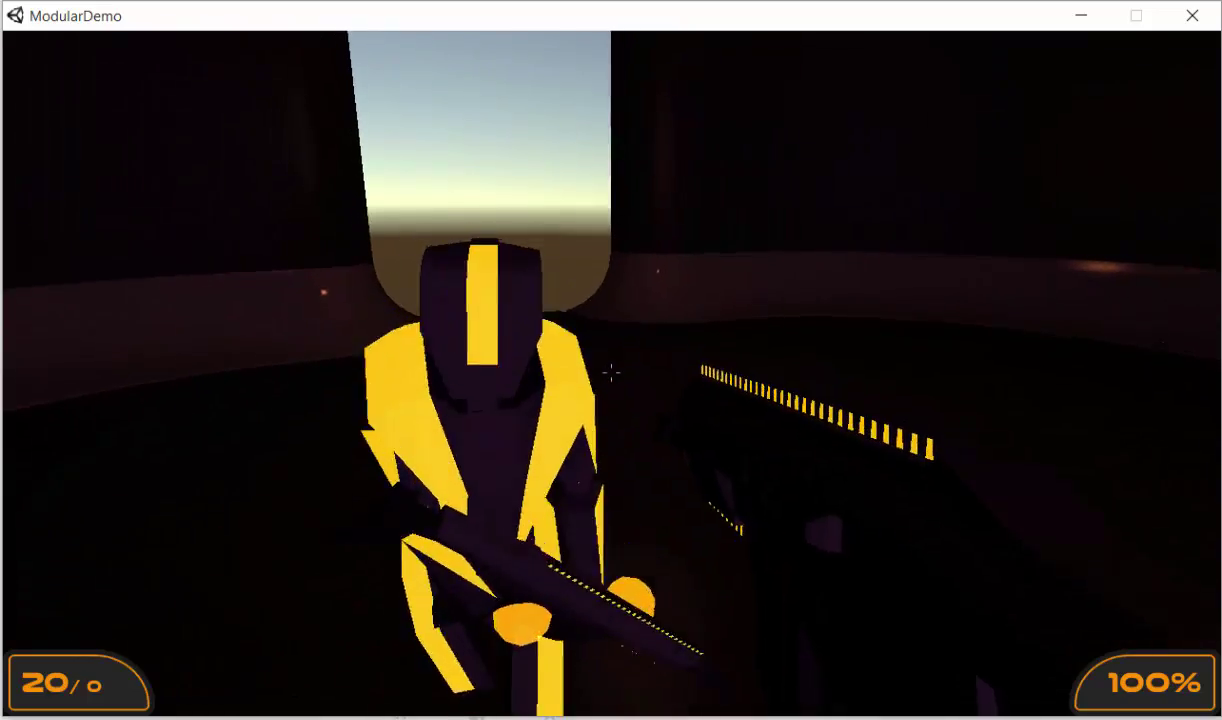
{"action": "key", "text": "s"}
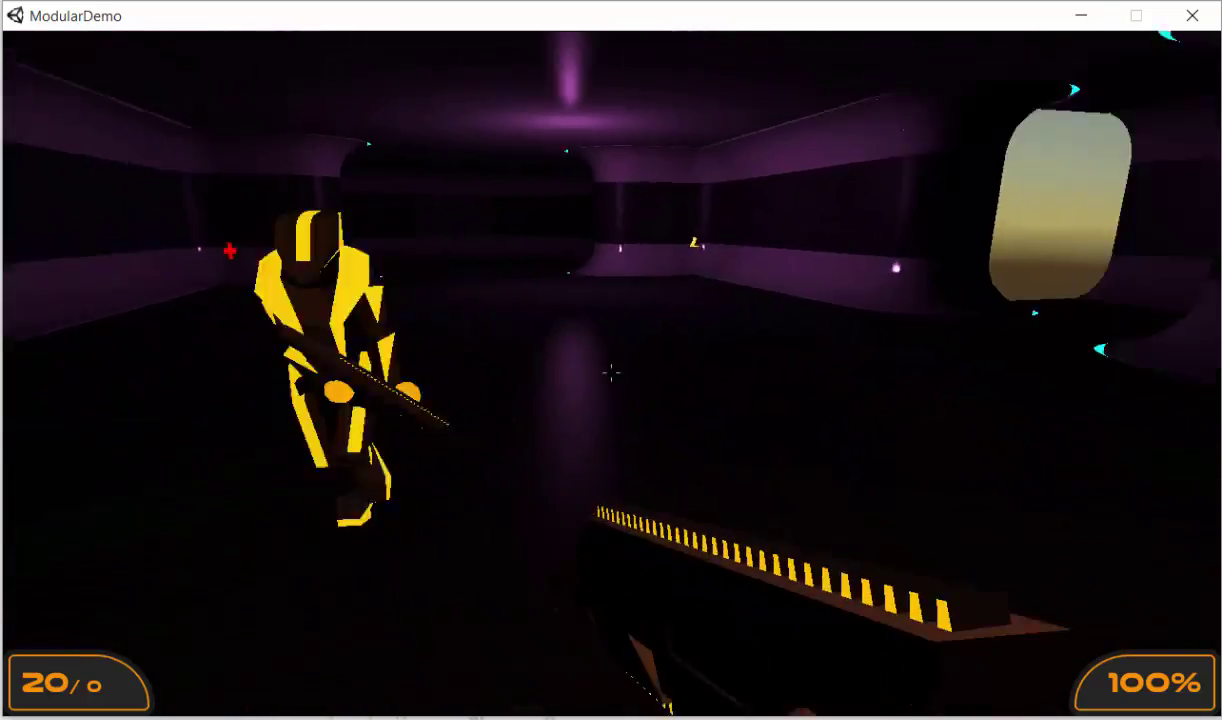
{"action": "key", "text": "w"}
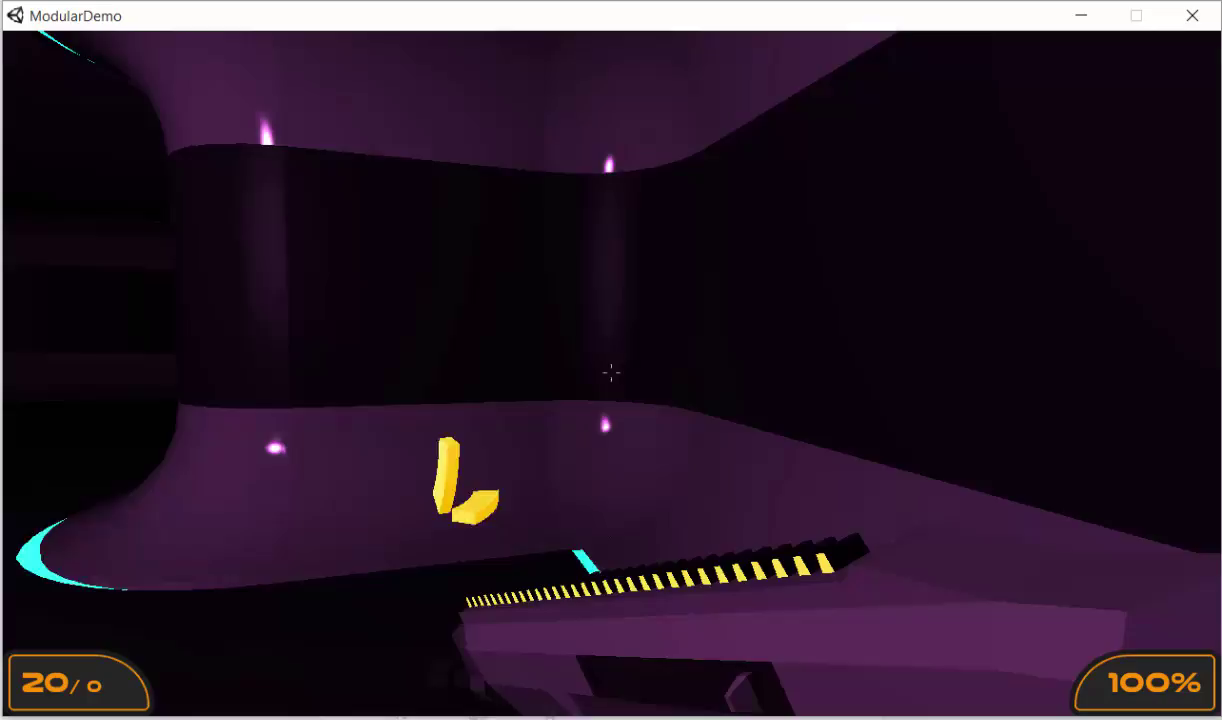
{"action": "key", "text": "w"}
Step: Shoot the enemy with the rifle and keep walking through the large room
{"action": "left_click", "coordinate": [611, 373]}
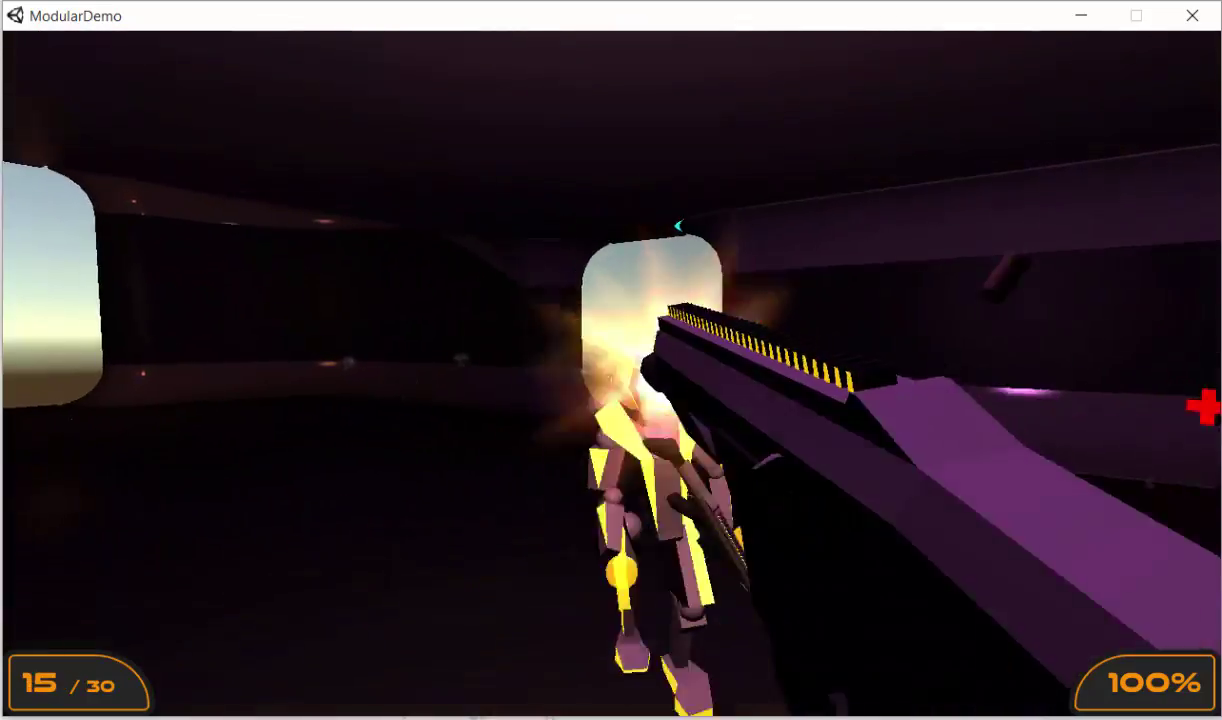
{"action": "left_click", "coordinate": [611, 372]}
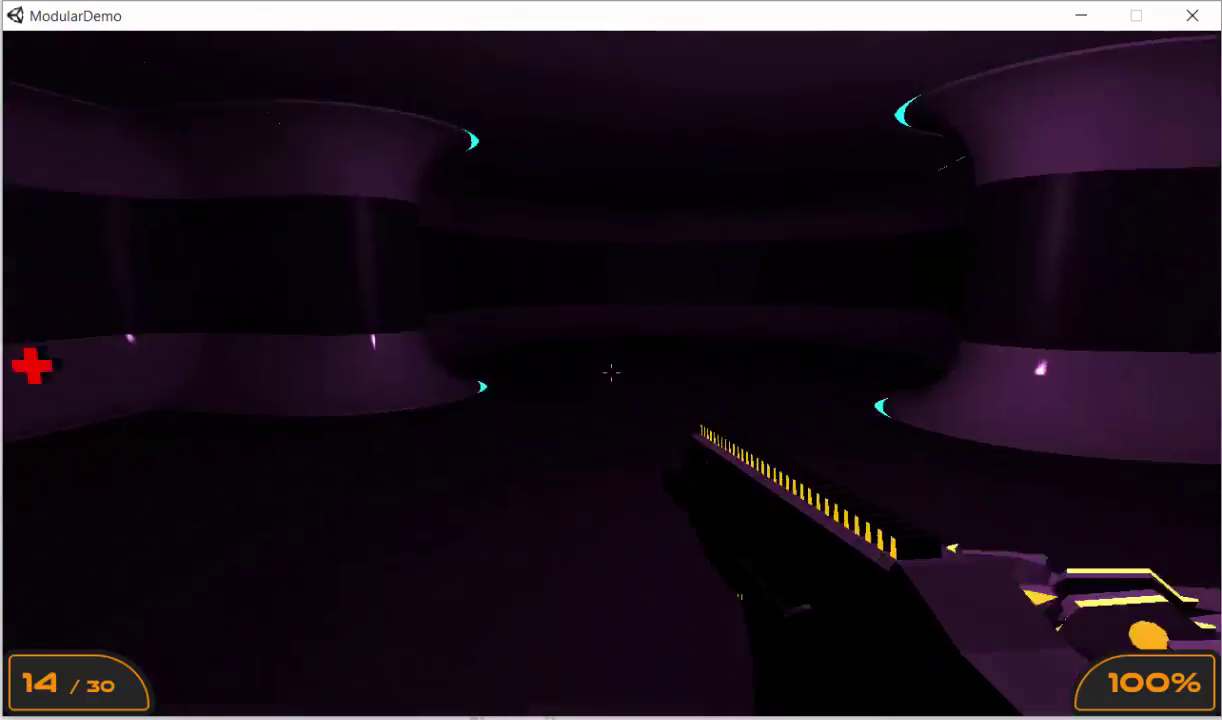
{"action": "left_click", "coordinate": [611, 372]}
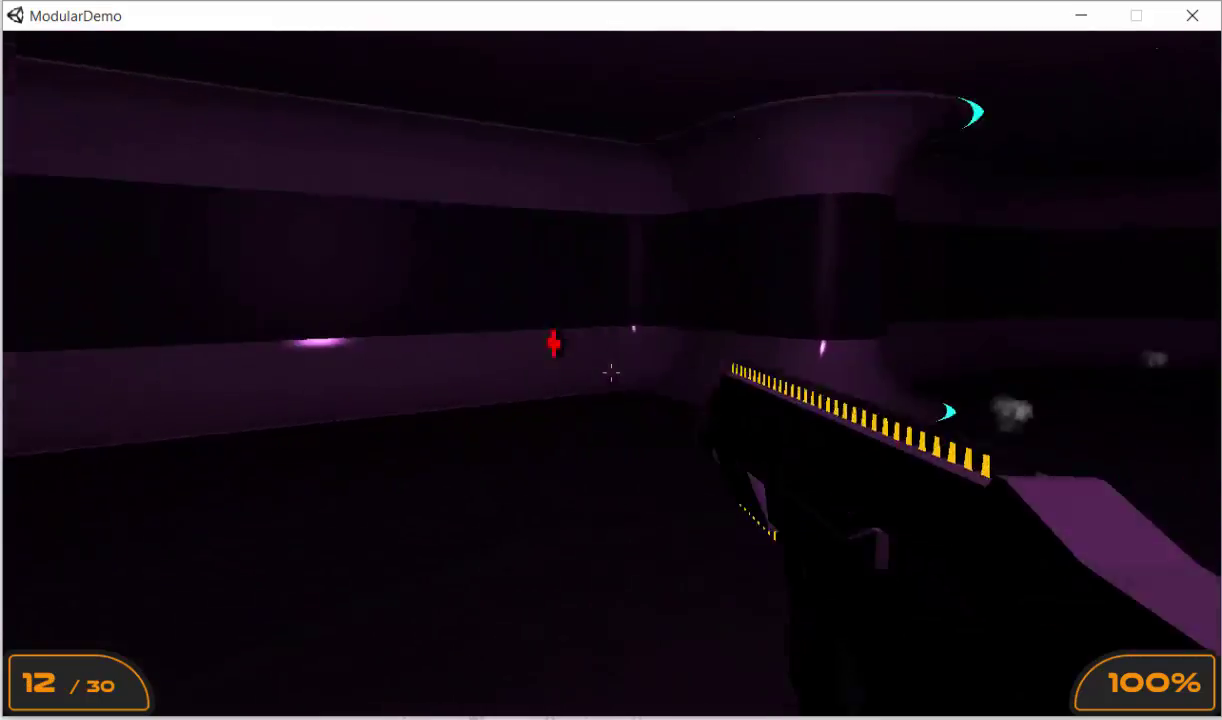
{"action": "key", "text": "w"}
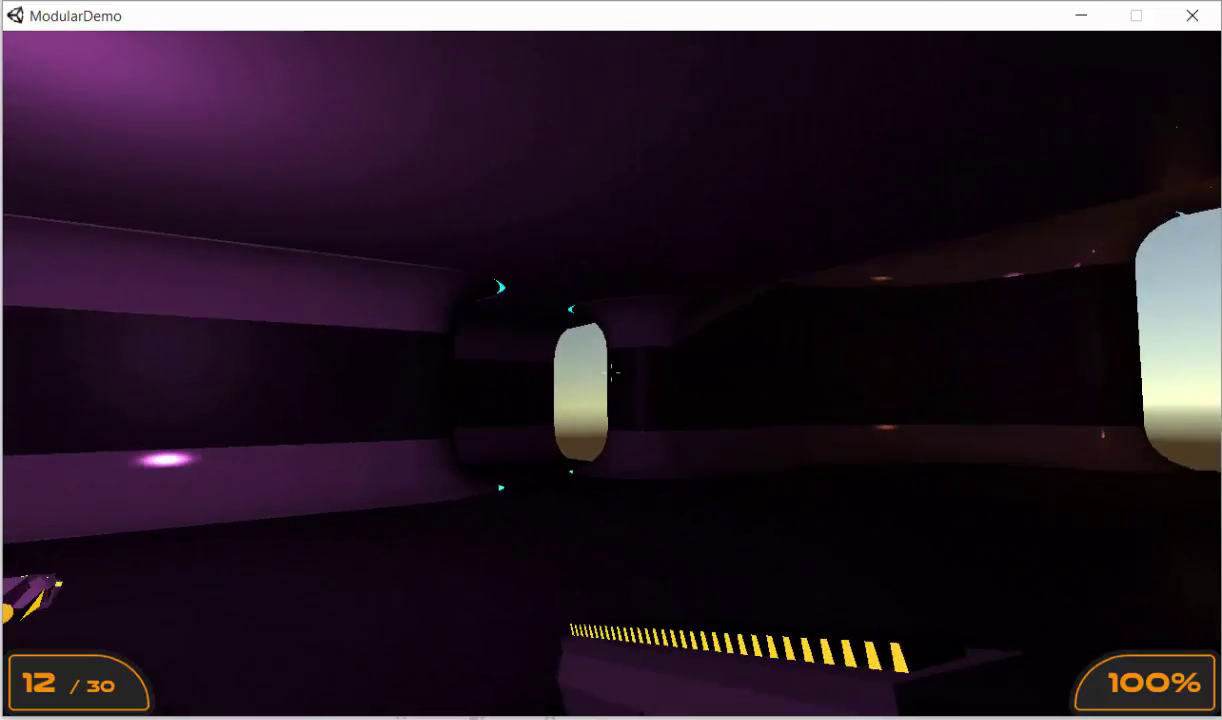
Step: Walk around the large room to examine its lighting, doorways and the red health pickup by the wall
{"action": "key", "text": "w"}
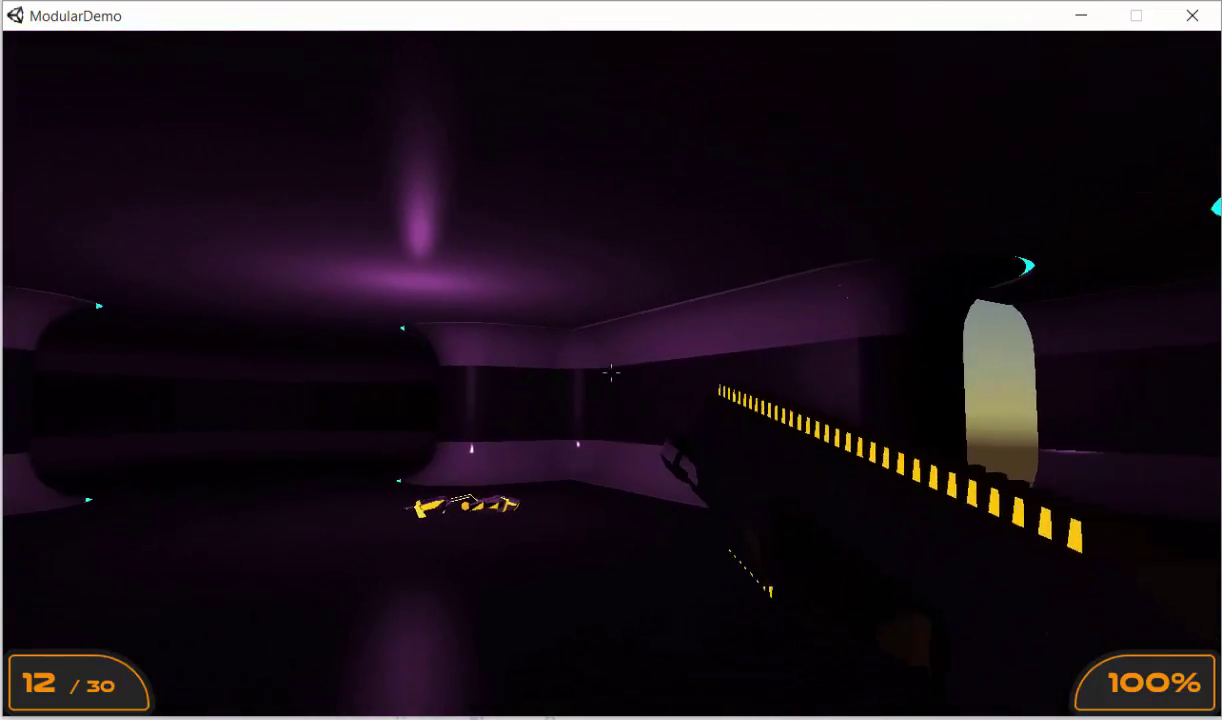
{"action": "key", "text": "w"}
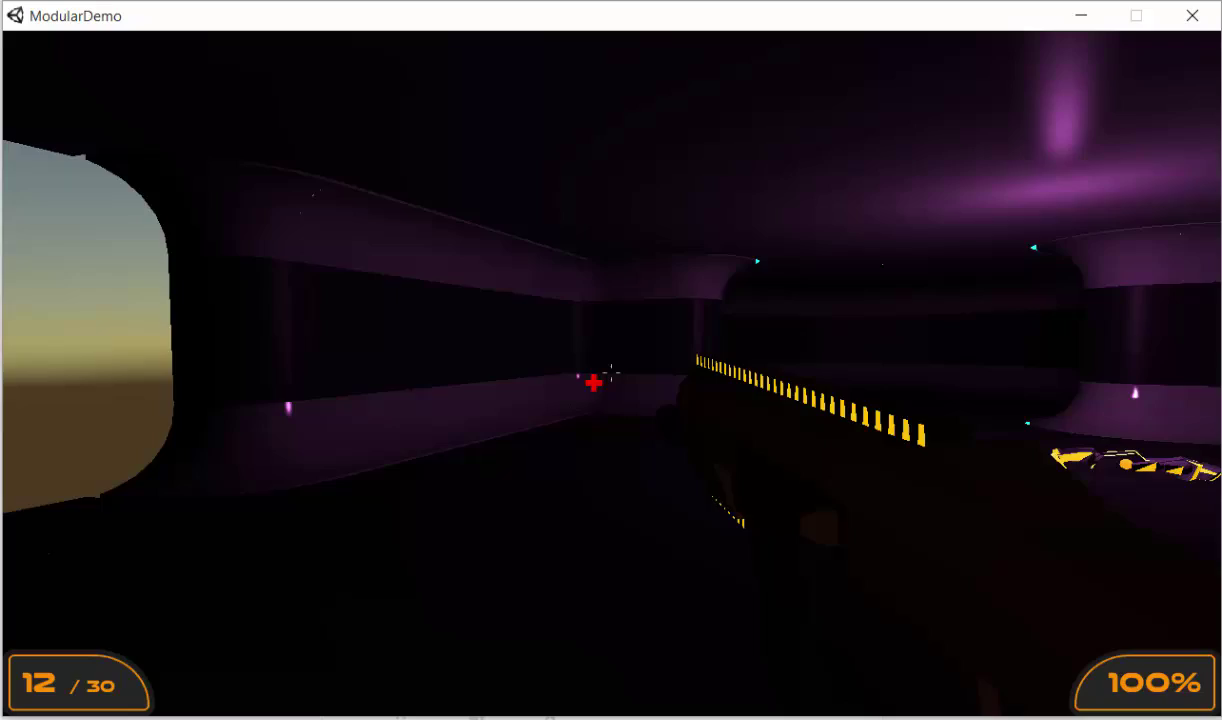
{"action": "key", "text": "w"}
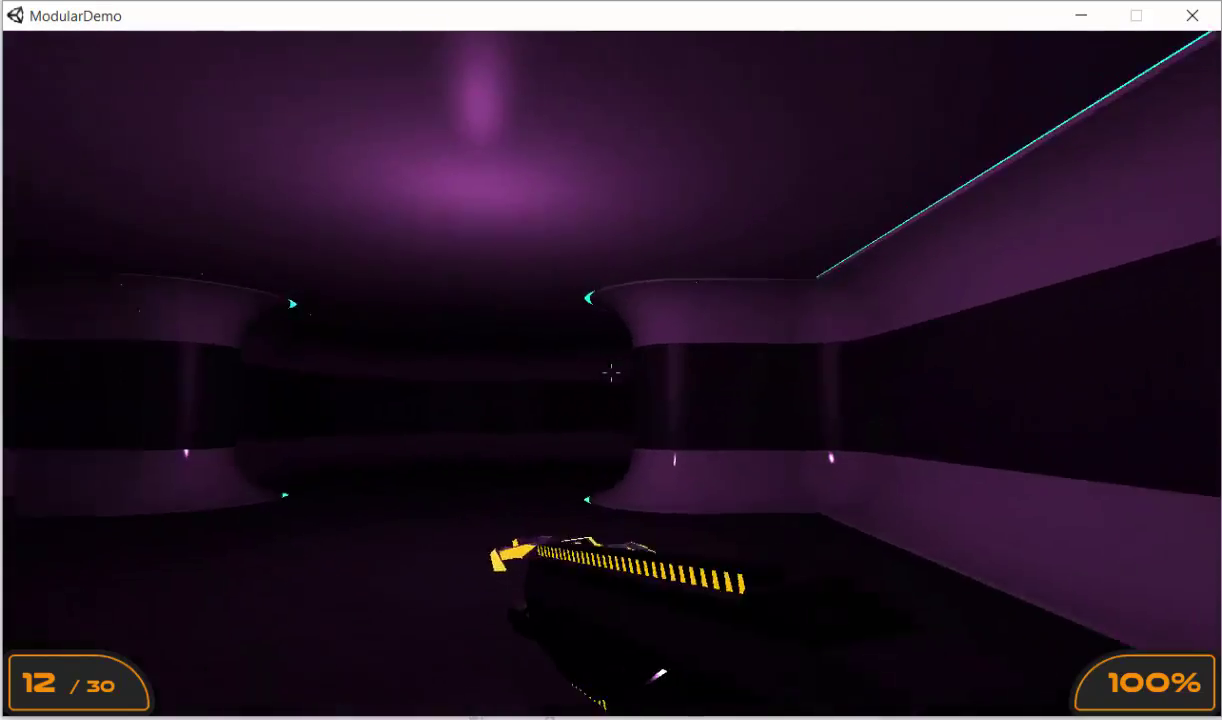
{"action": "key", "text": "w"}
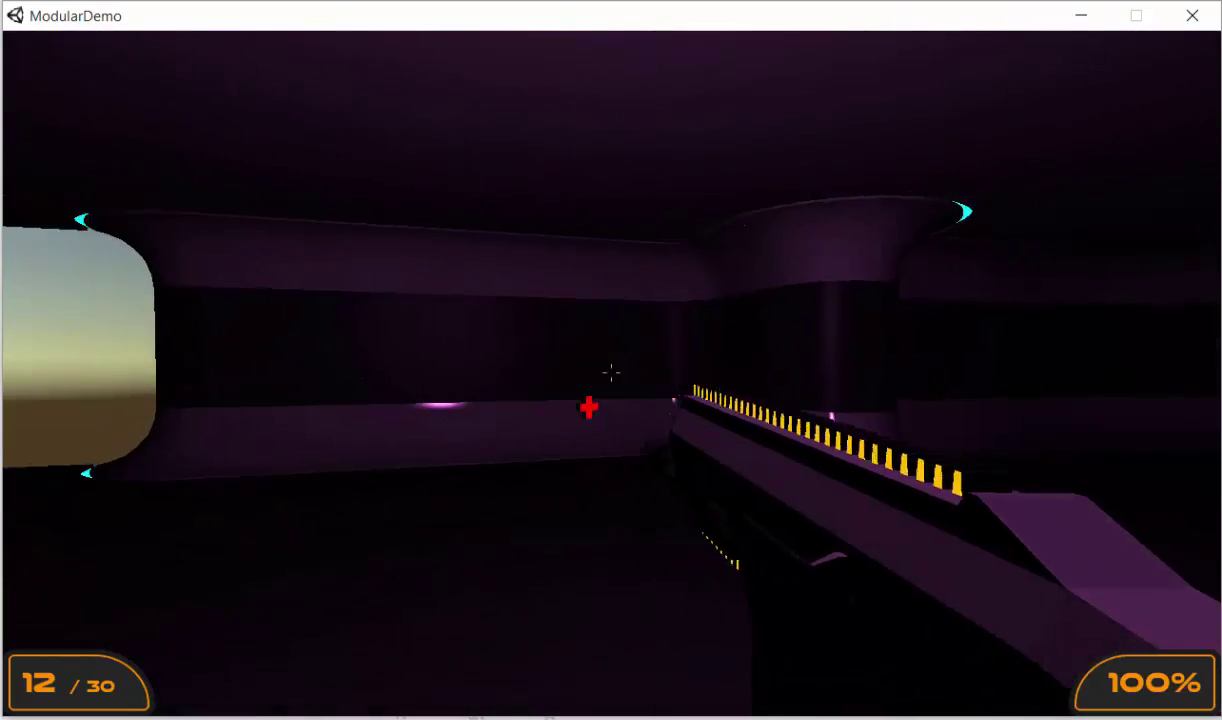
{"action": "key", "text": "w"}
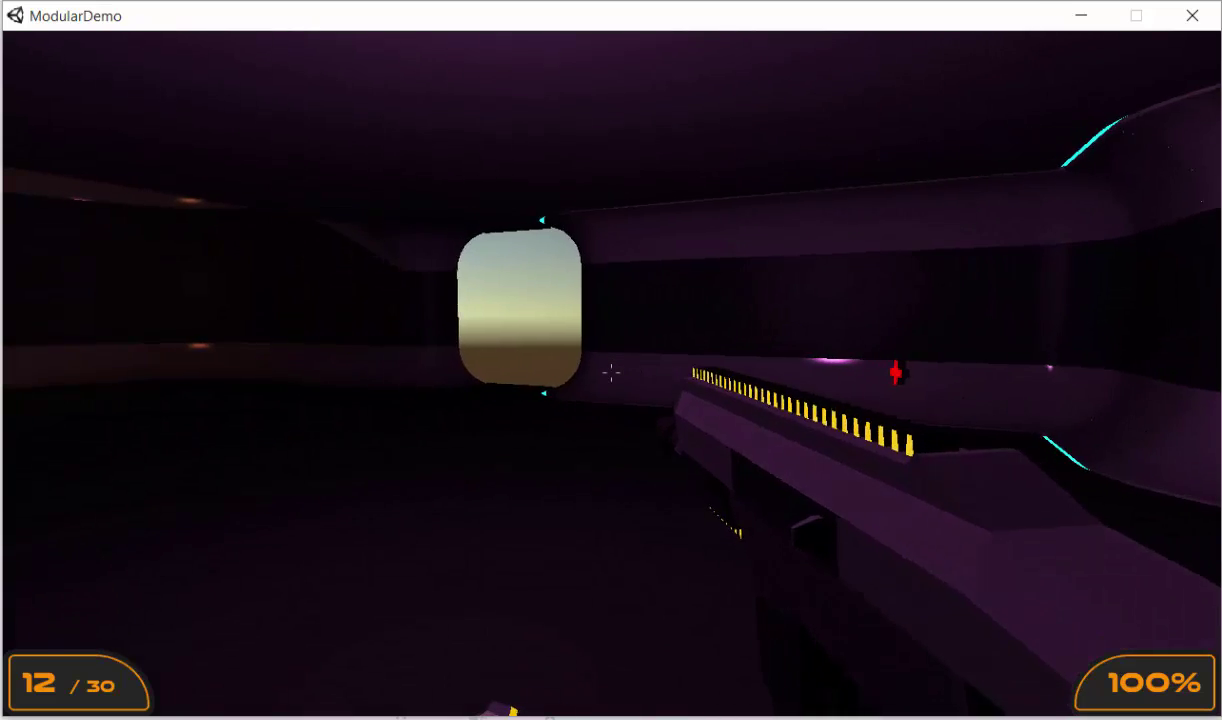
{"action": "key", "text": "w"}
{"action": "key", "text": "w"}
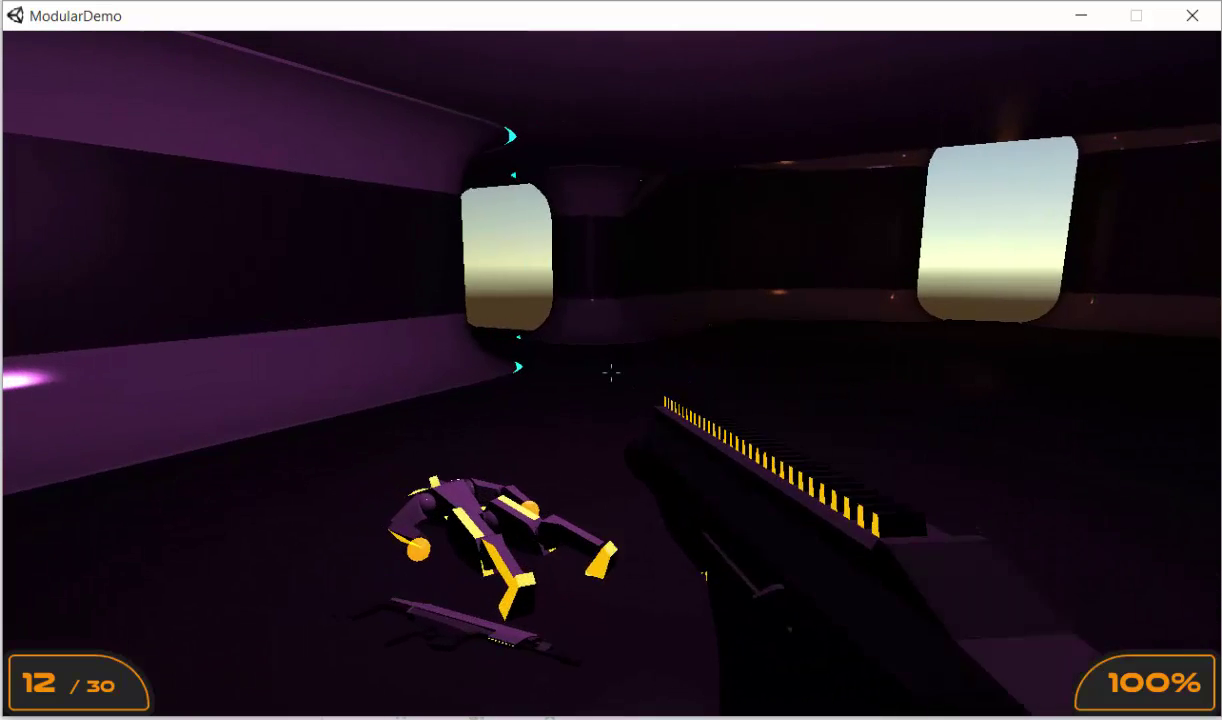
Step: Move around the fallen enemy and its dropped rifle to inspect them up close
{"action": "key", "text": "s"}
{"action": "key", "text": "d"}
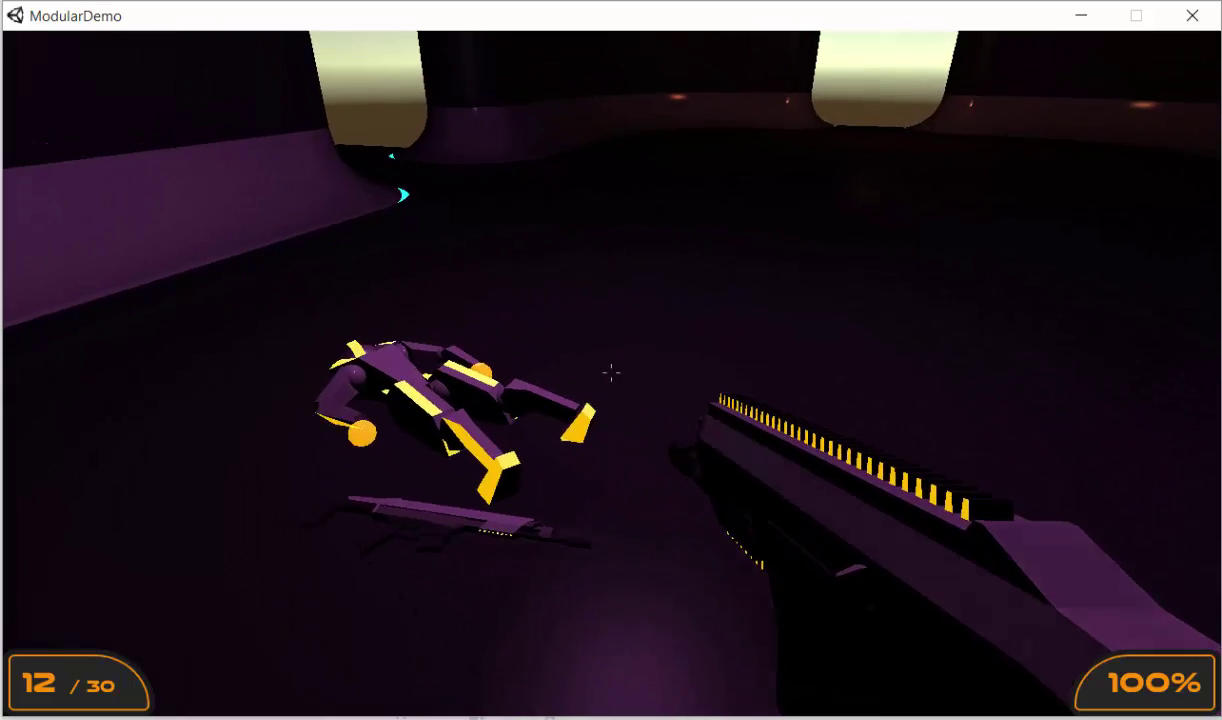
{"action": "key", "text": "w"}
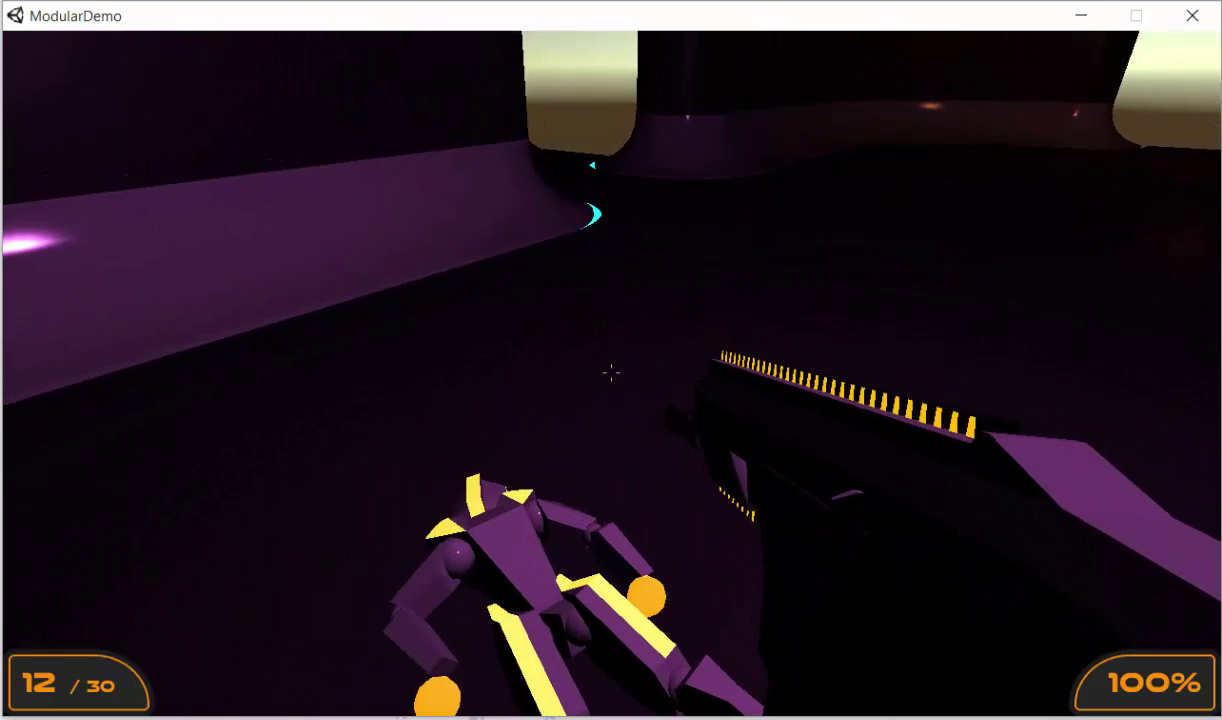